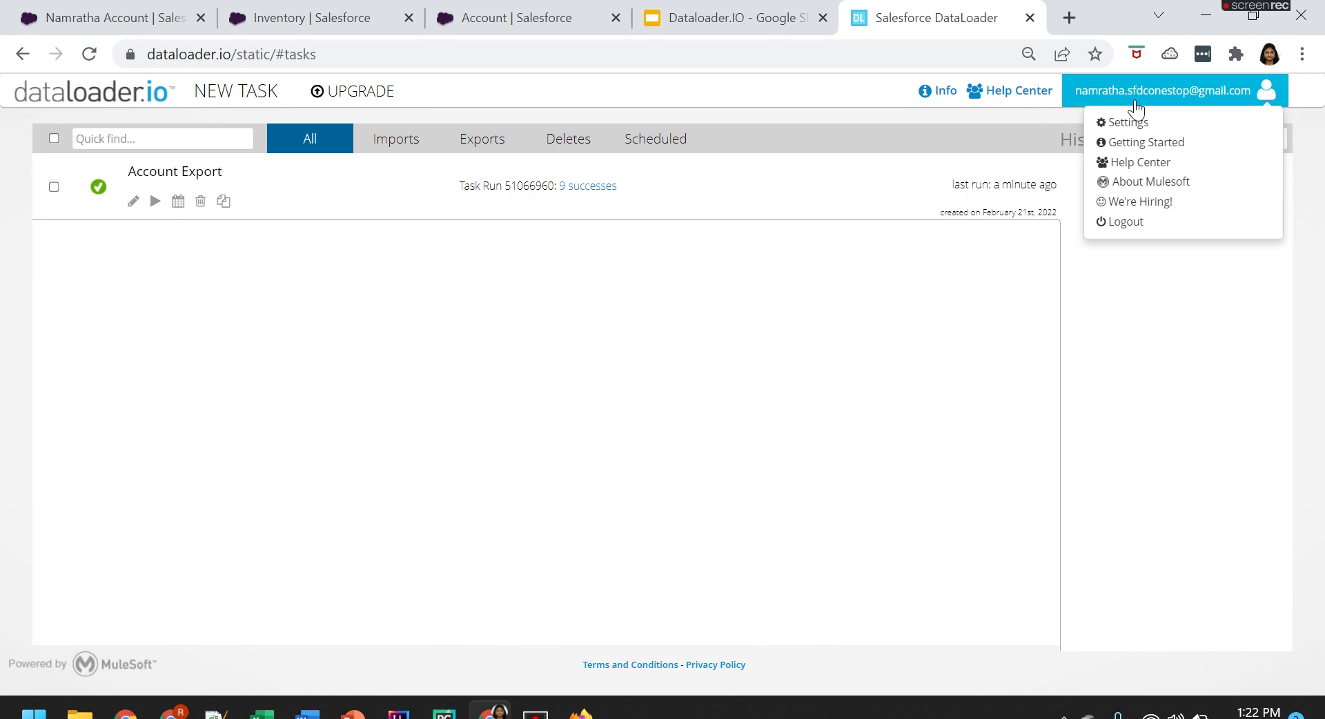
# Log out of the current dataloader.io session and open the Salesforce login form.
pyautogui.click(1106, 230)
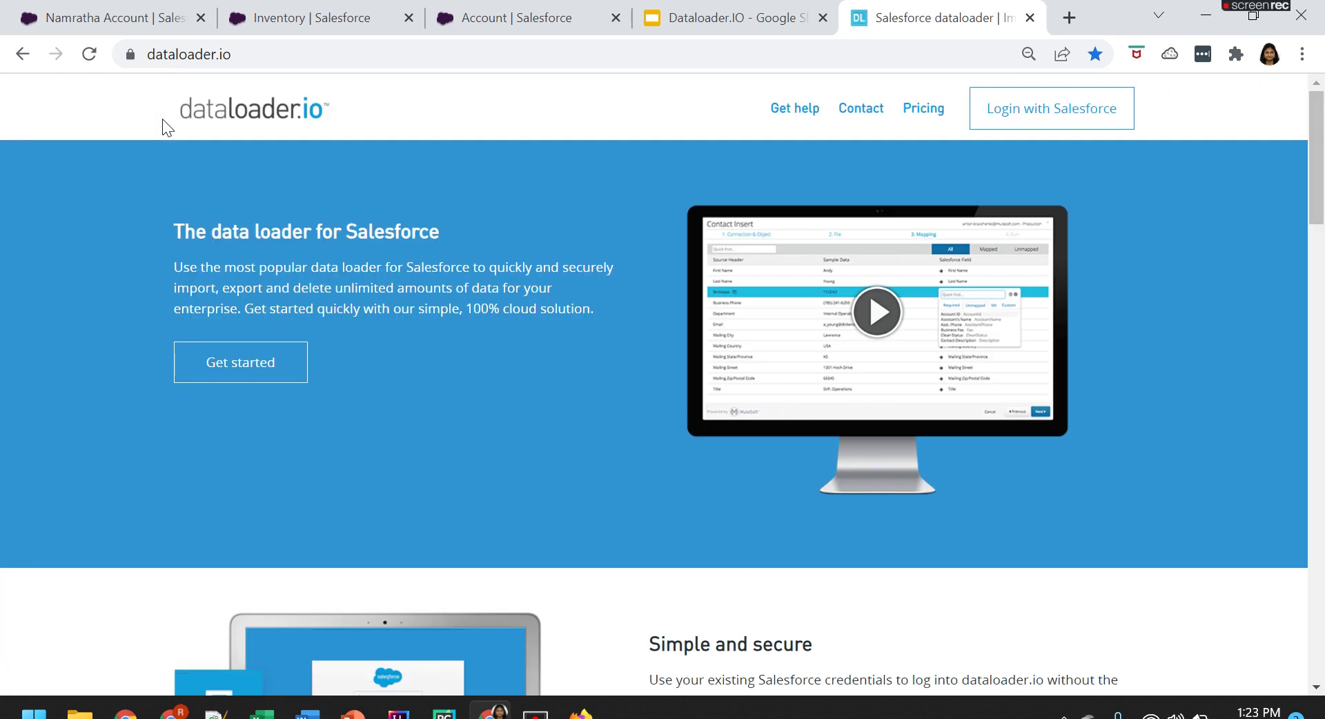
pyautogui.click(301, 57)
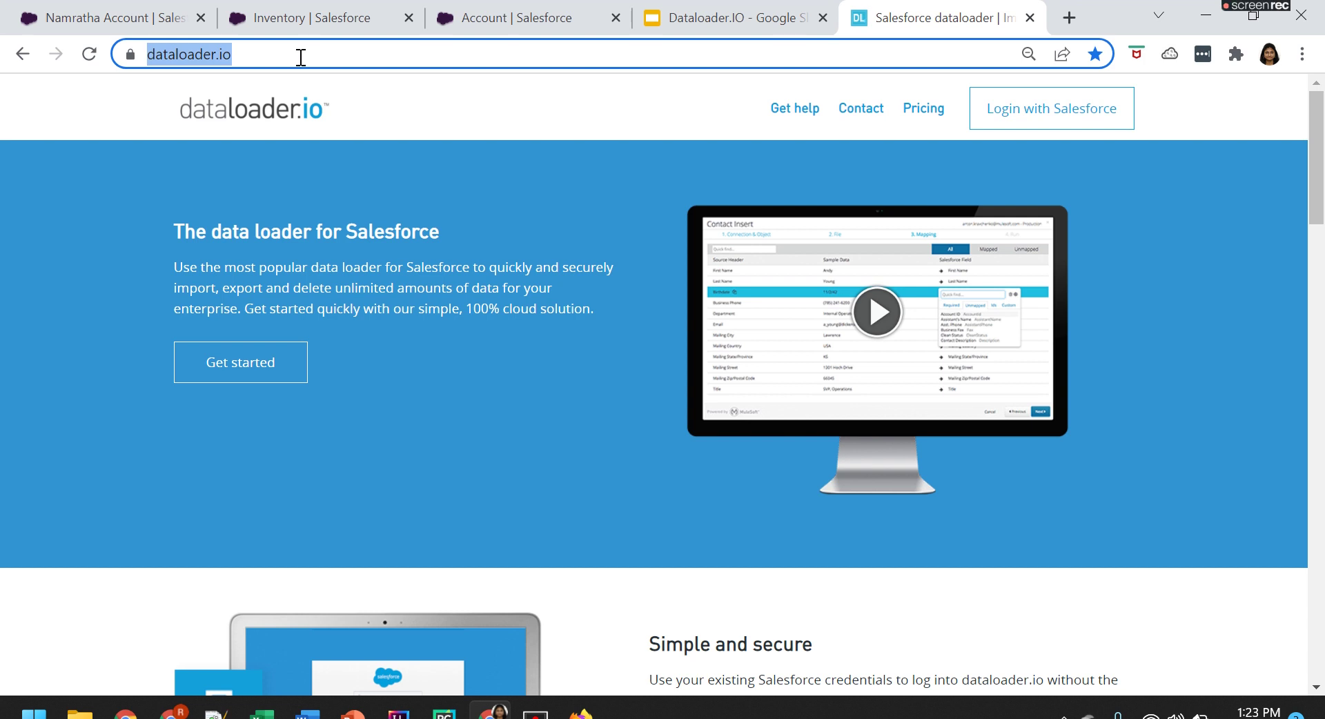
pyautogui.click(1012, 119)
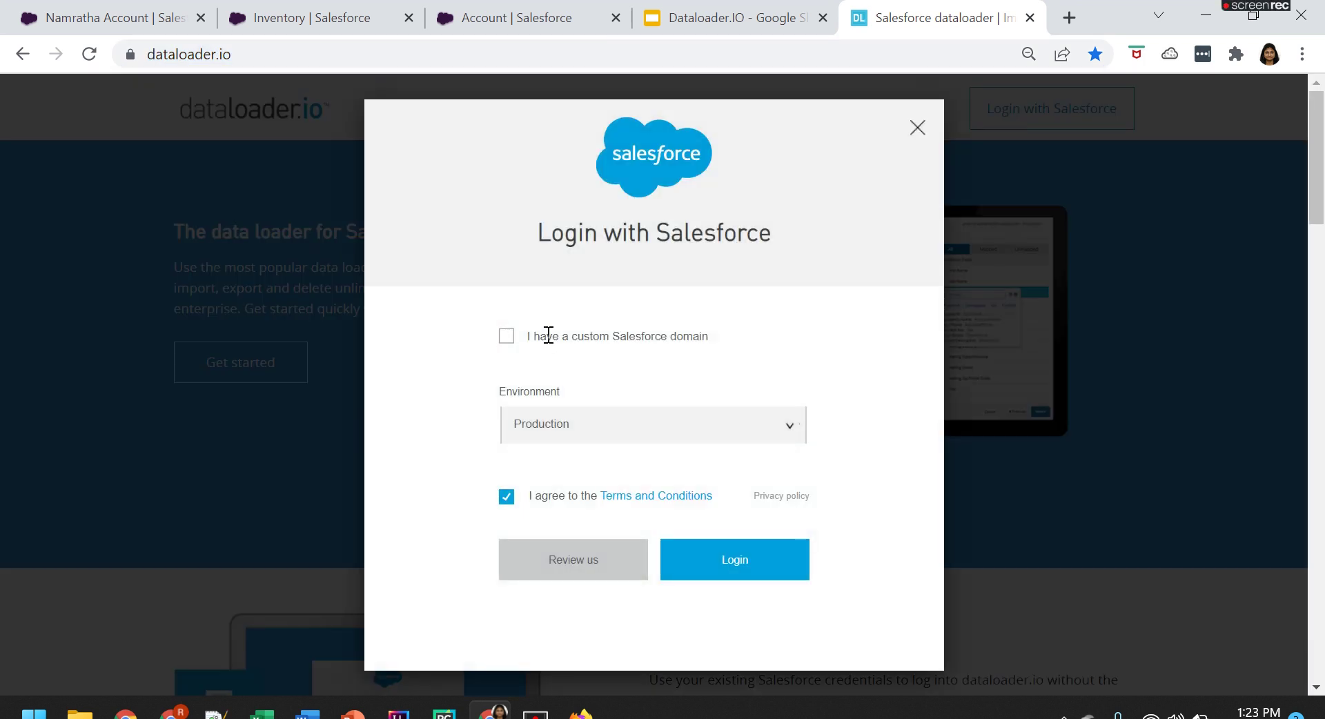
# Try the custom Salesforce domain option in the login form, turning it on and off again.
pyautogui.click(508, 344)
pyautogui.moveTo(569, 392); pyautogui.dragTo(519, 388)
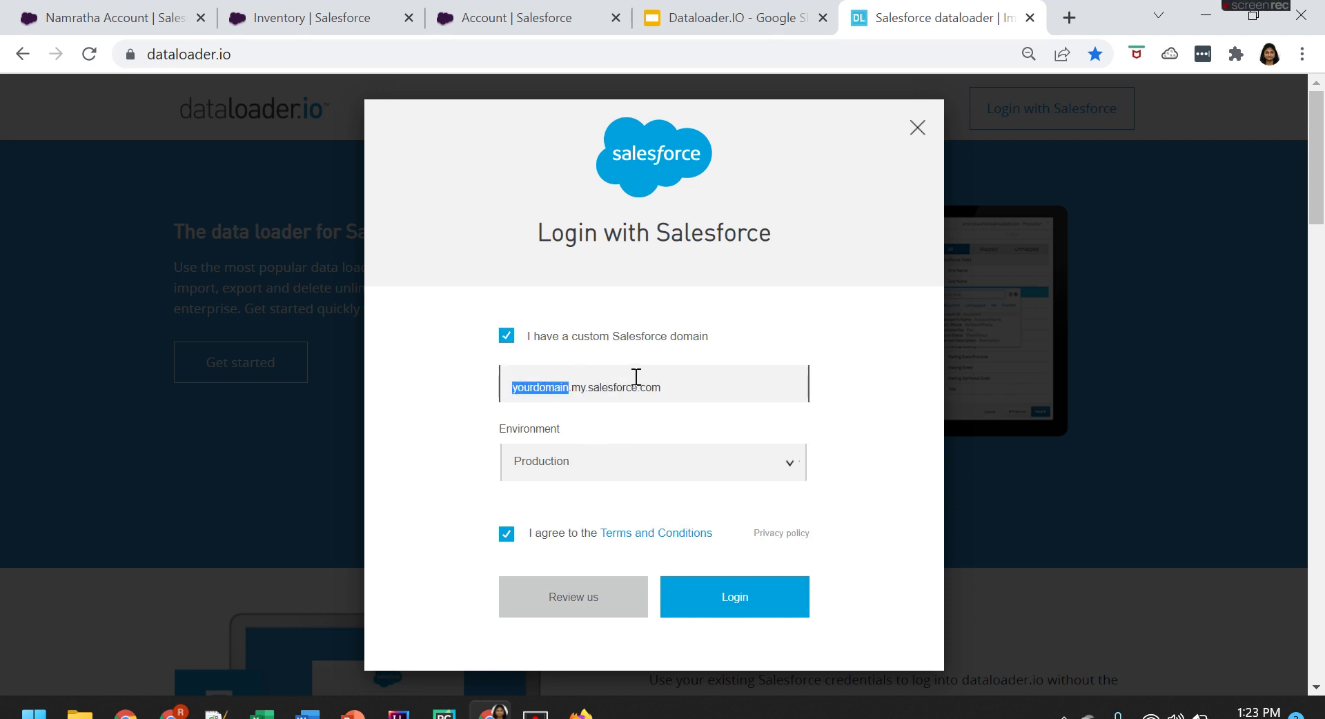
pyautogui.click(508, 337)
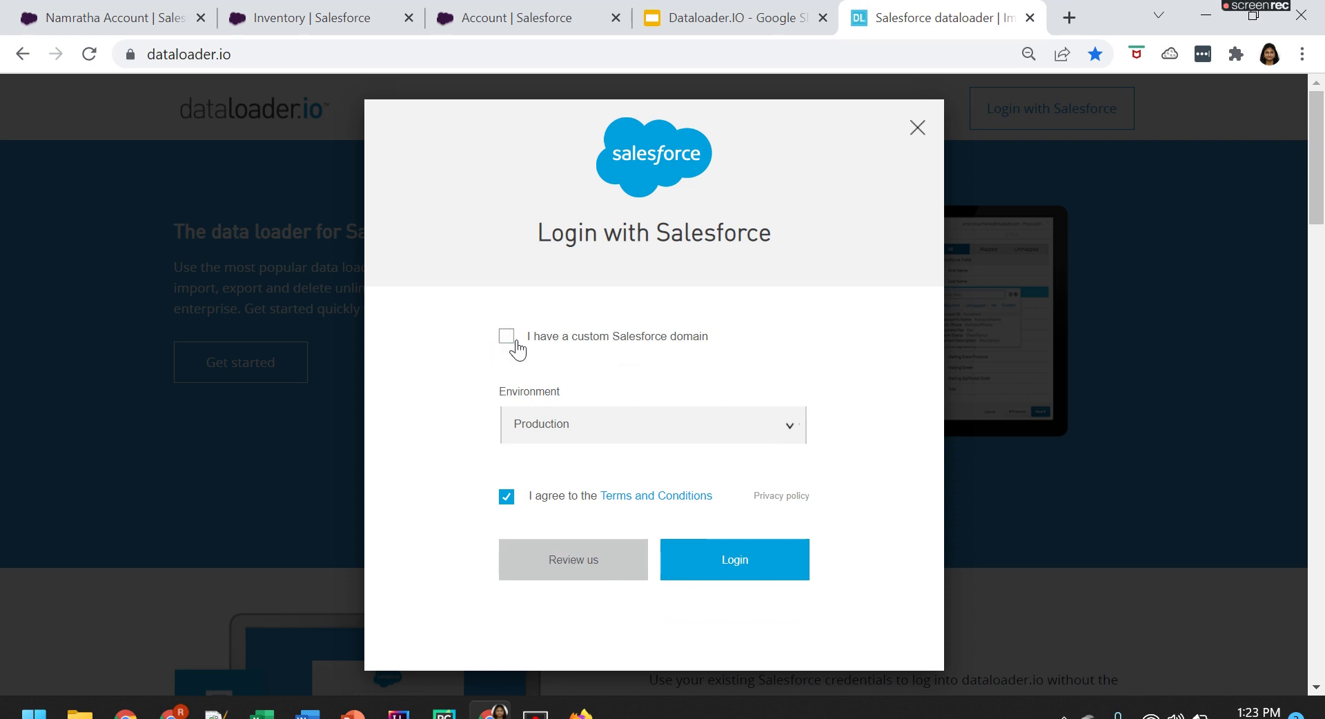
# Log in with Salesforce using the Production environment.
pyautogui.click(562, 439)
pyautogui.click(550, 492)
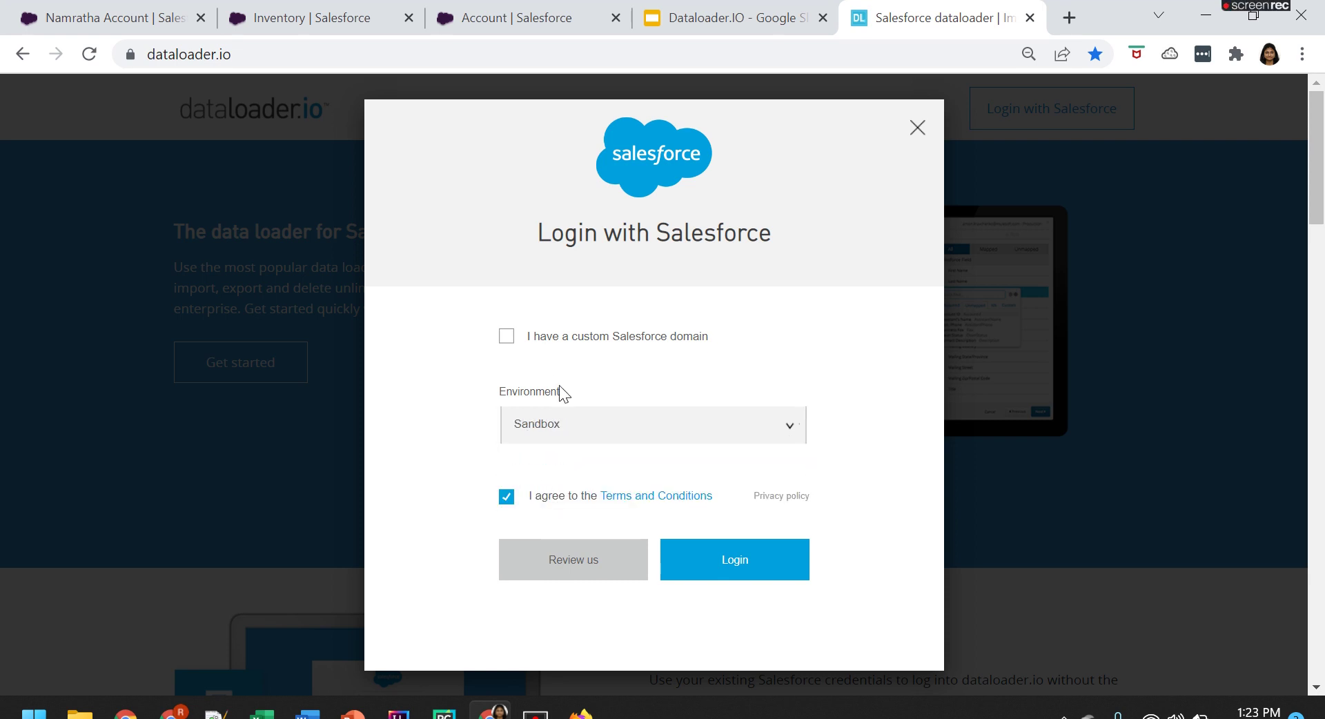
pyautogui.click(550, 428)
pyautogui.click(542, 464)
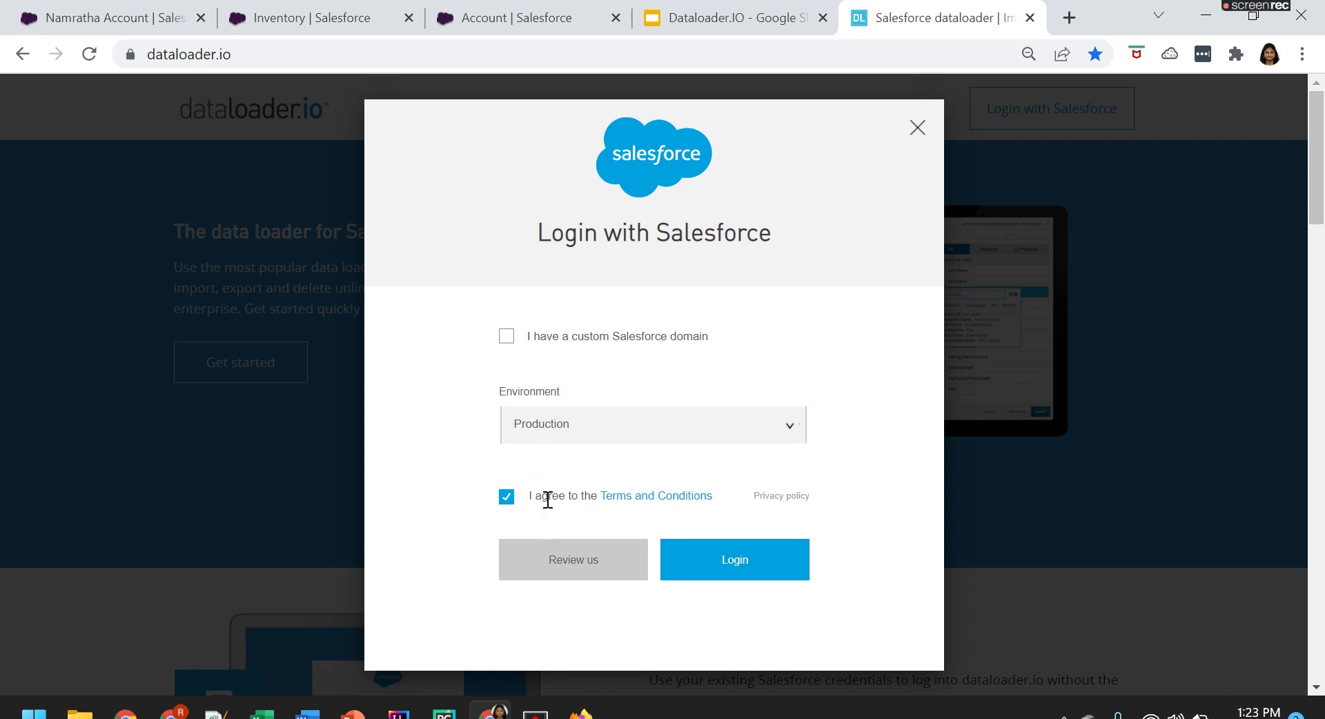
pyautogui.click(728, 564)
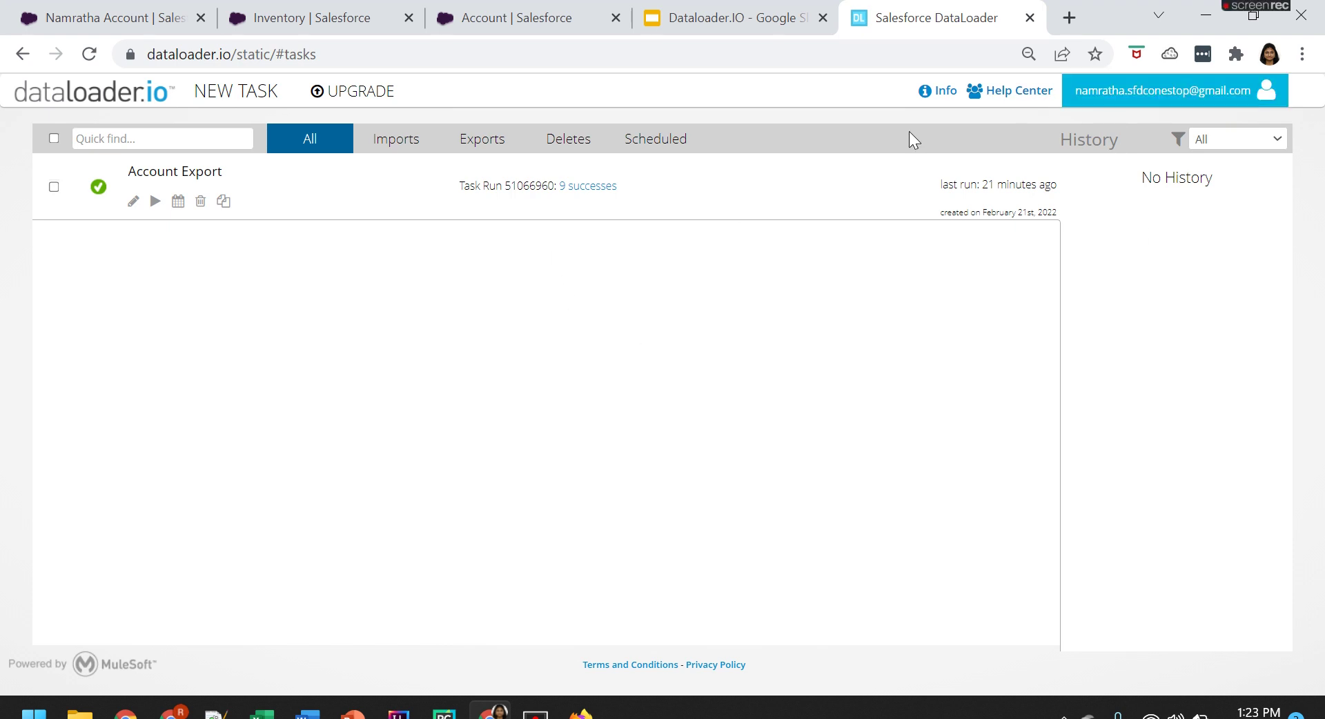
# Start a new export task with the default Production connection.
pyautogui.click(252, 103)
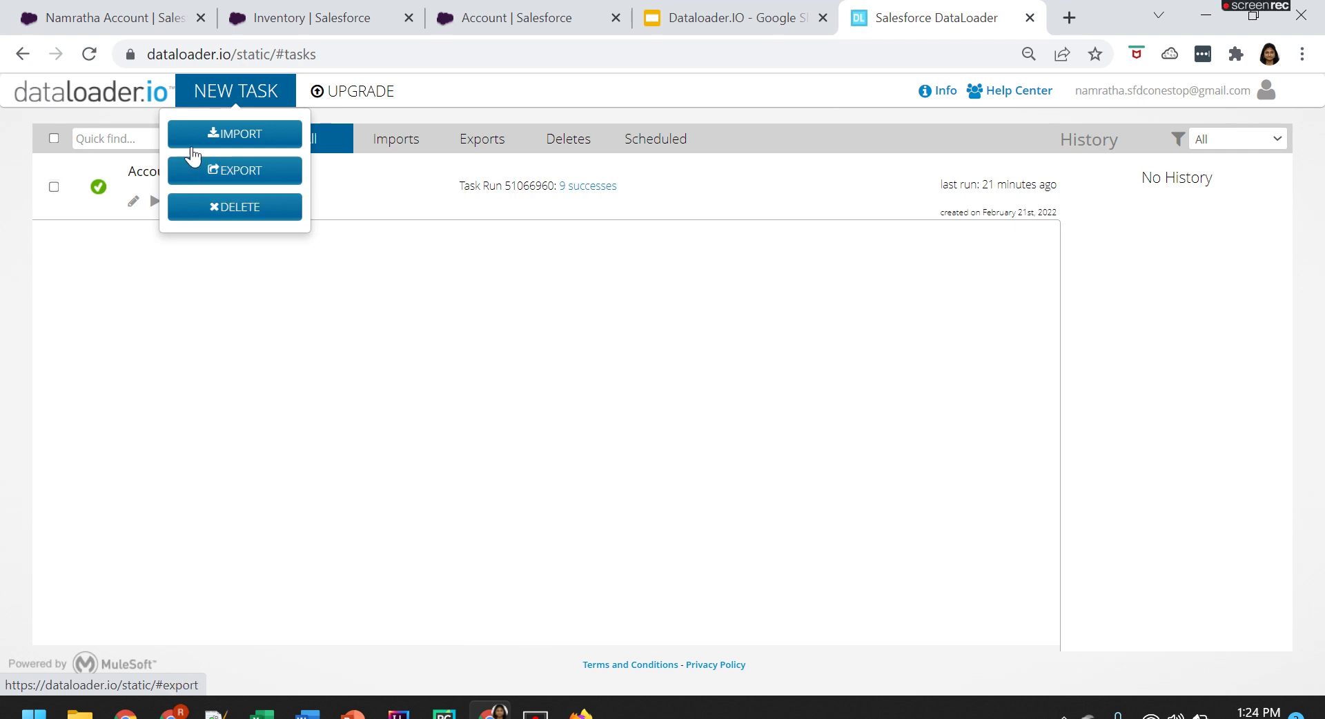
pyautogui.click(194, 174)
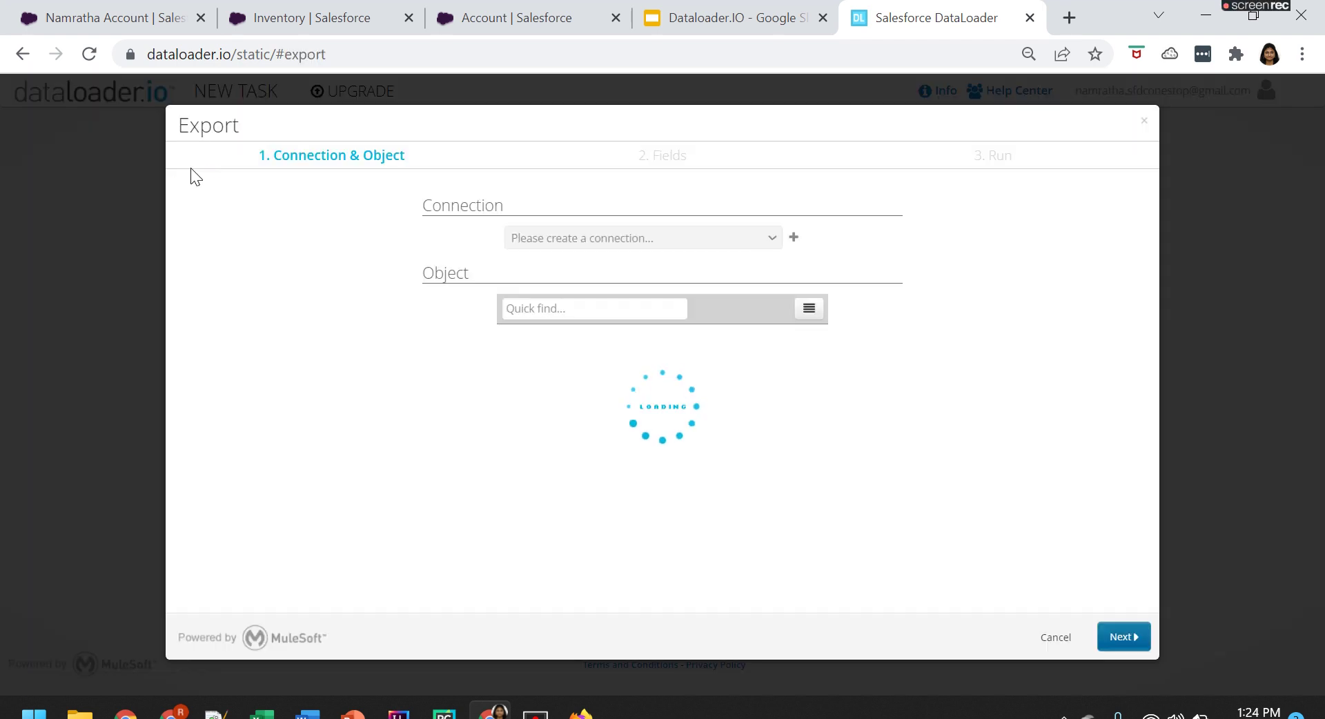
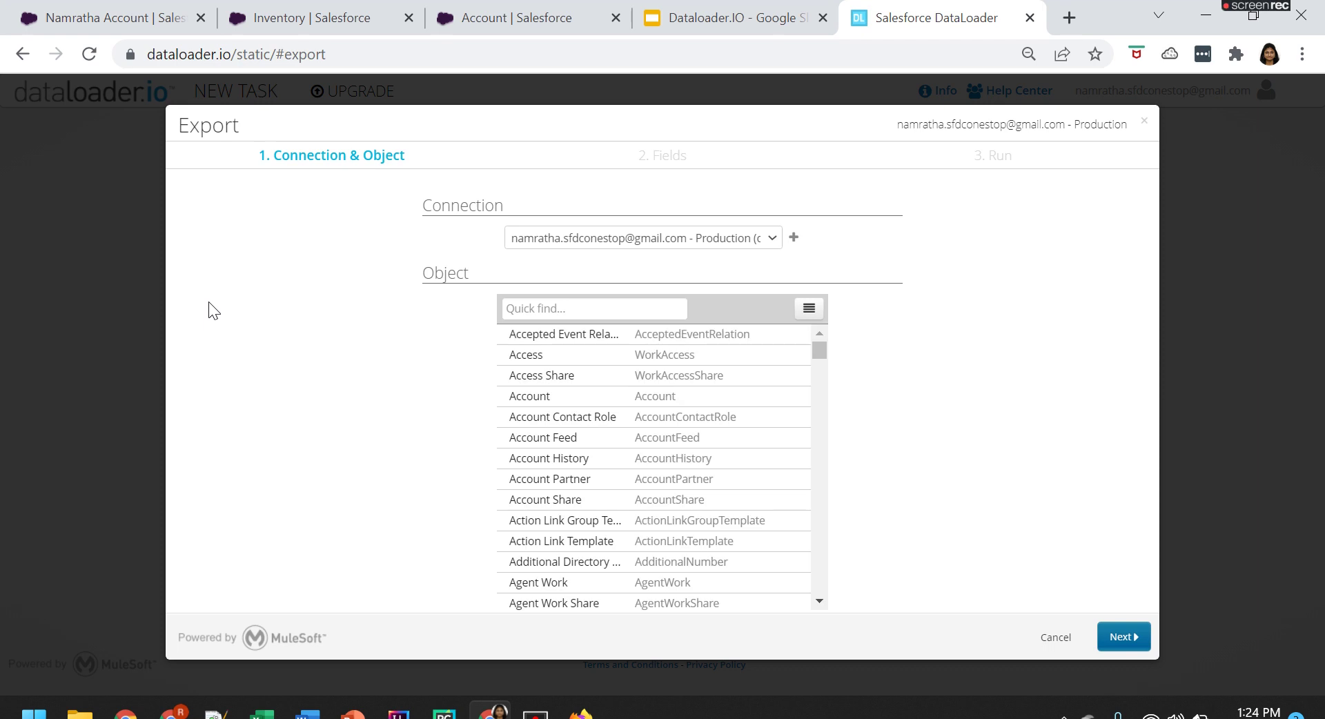
pyautogui.click(773, 238)
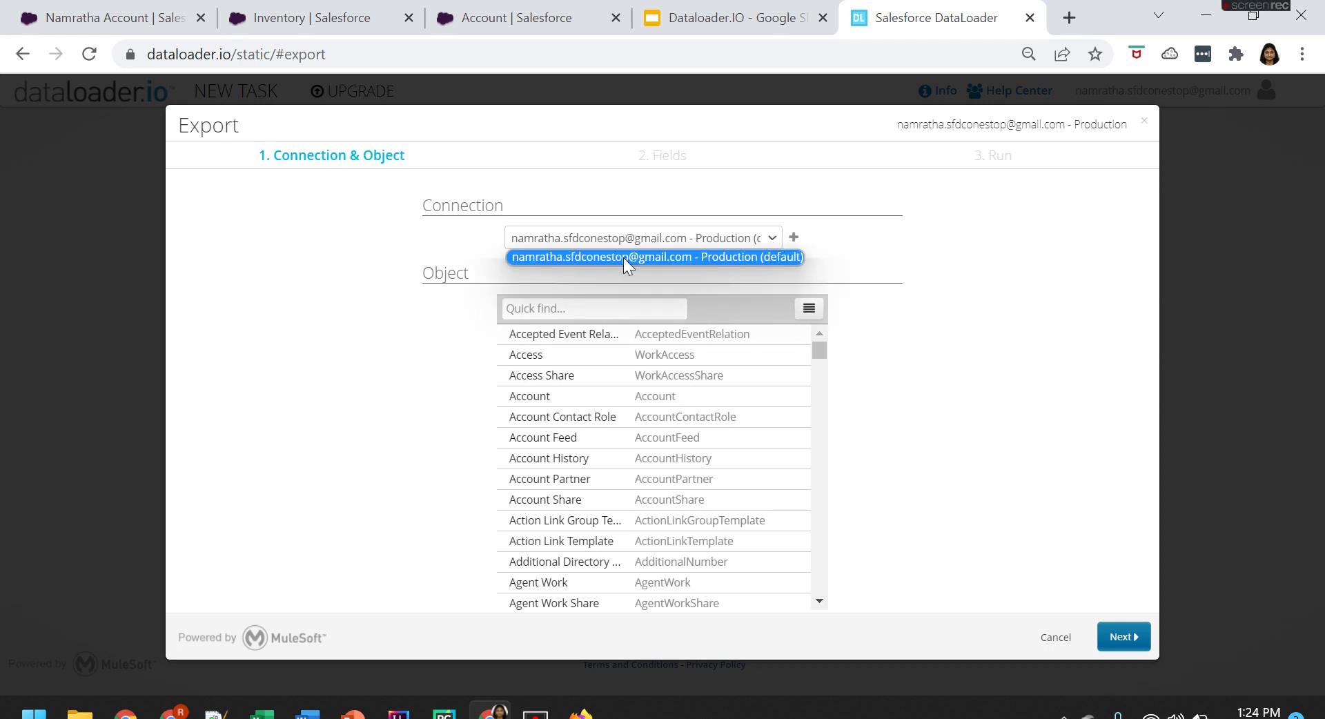
pyautogui.click(532, 261)
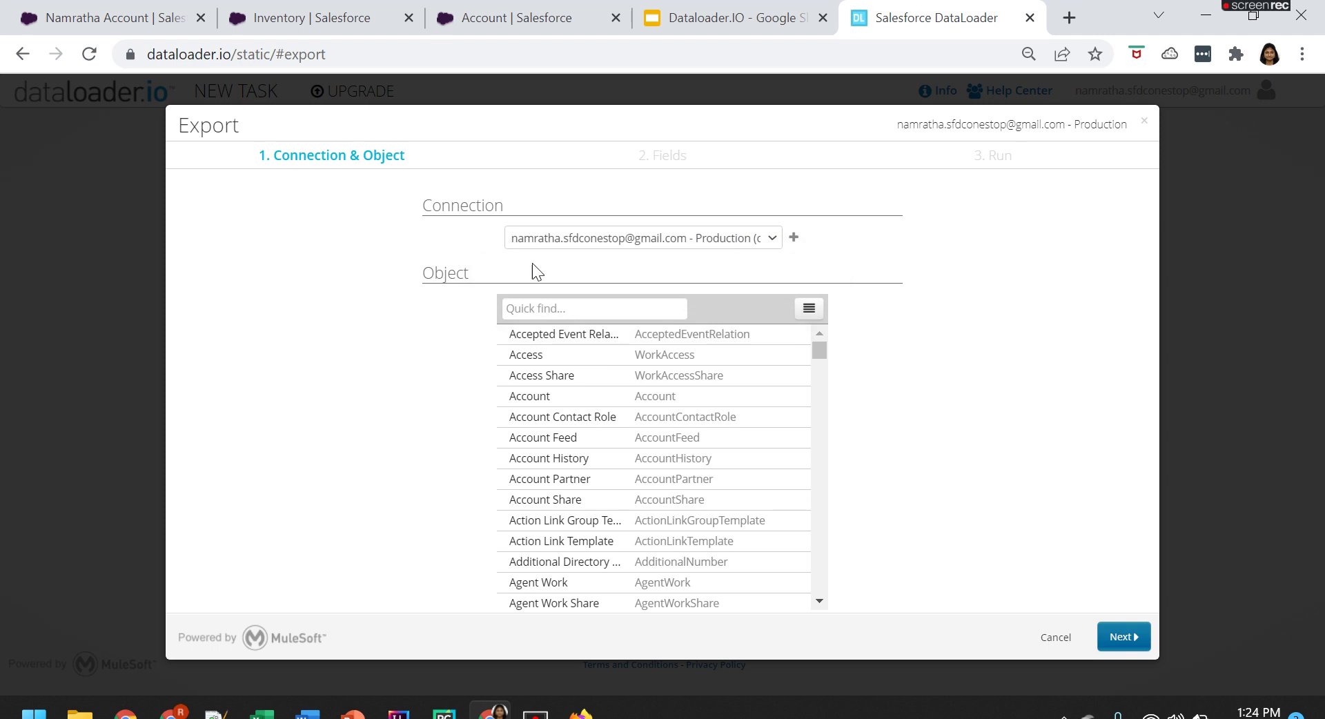
pyautogui.click(794, 239)
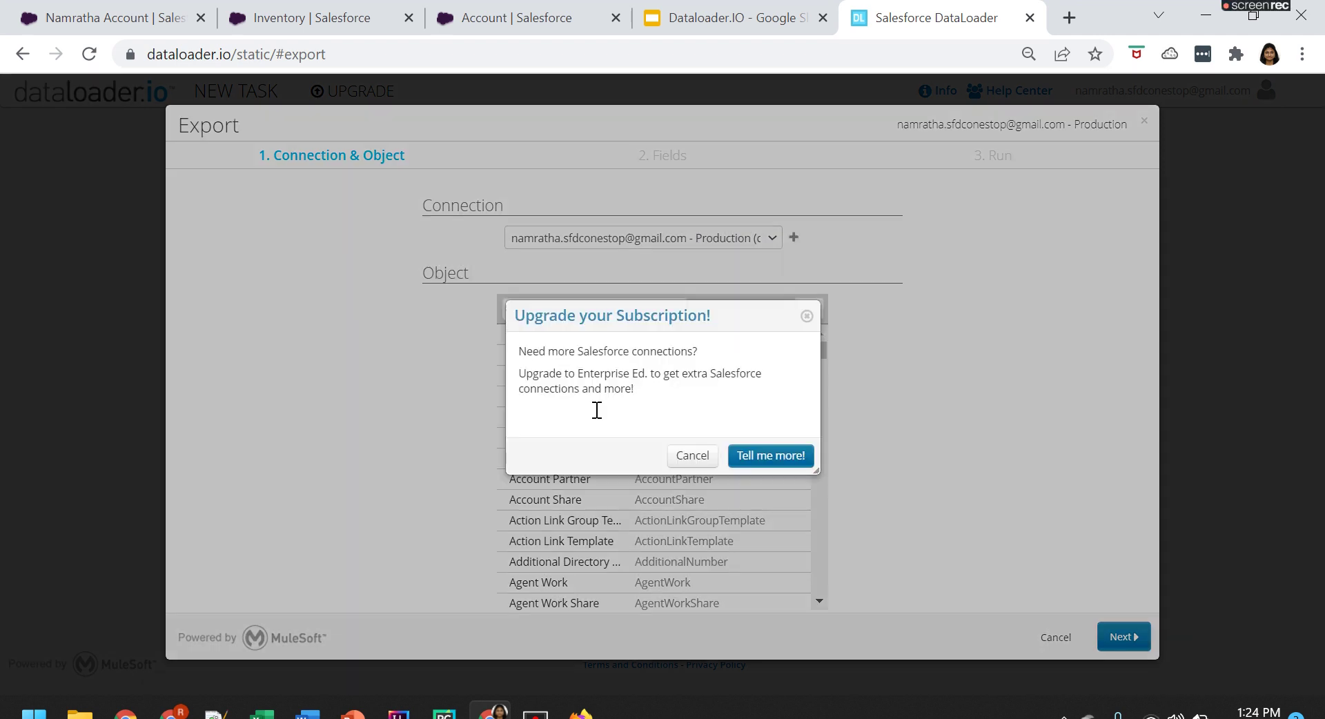
pyautogui.click(807, 316)
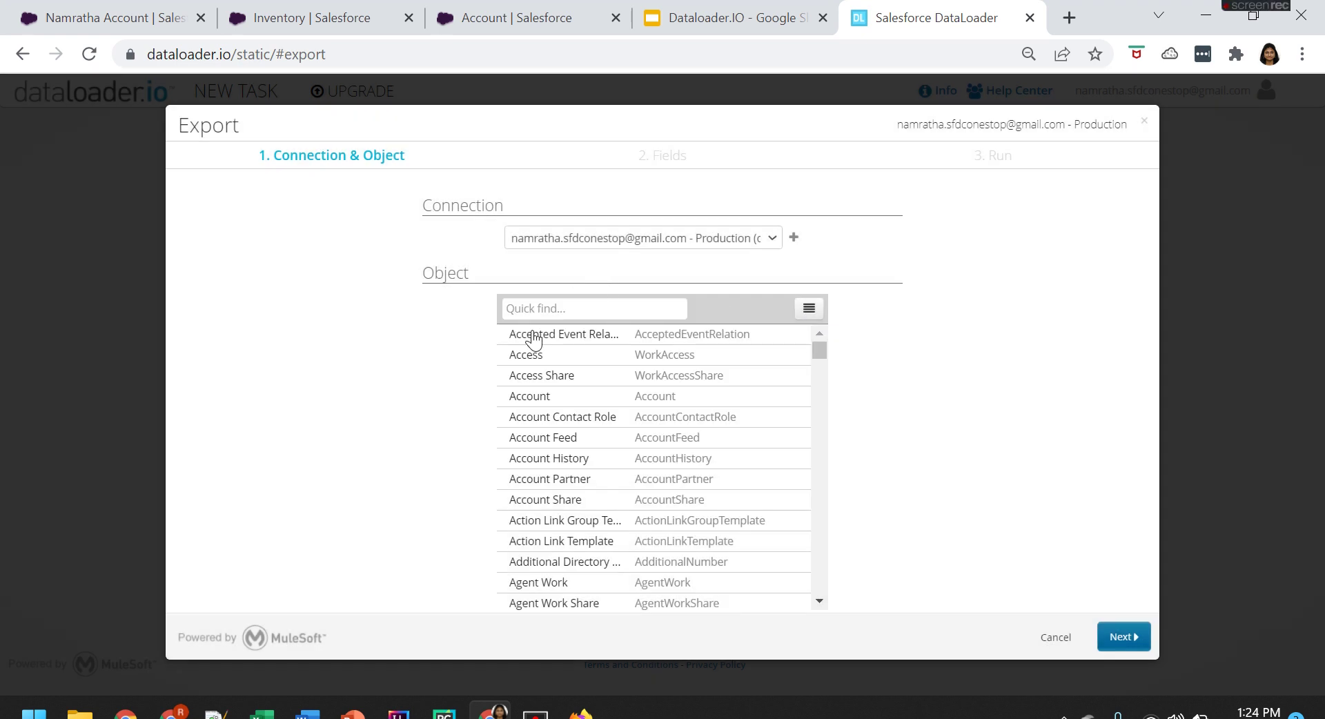
# Choose the Account object for the export and continue to the field selection.
pyautogui.scroll(-20, 518, 449)
pyautogui.scroll(-20, 521, 506)
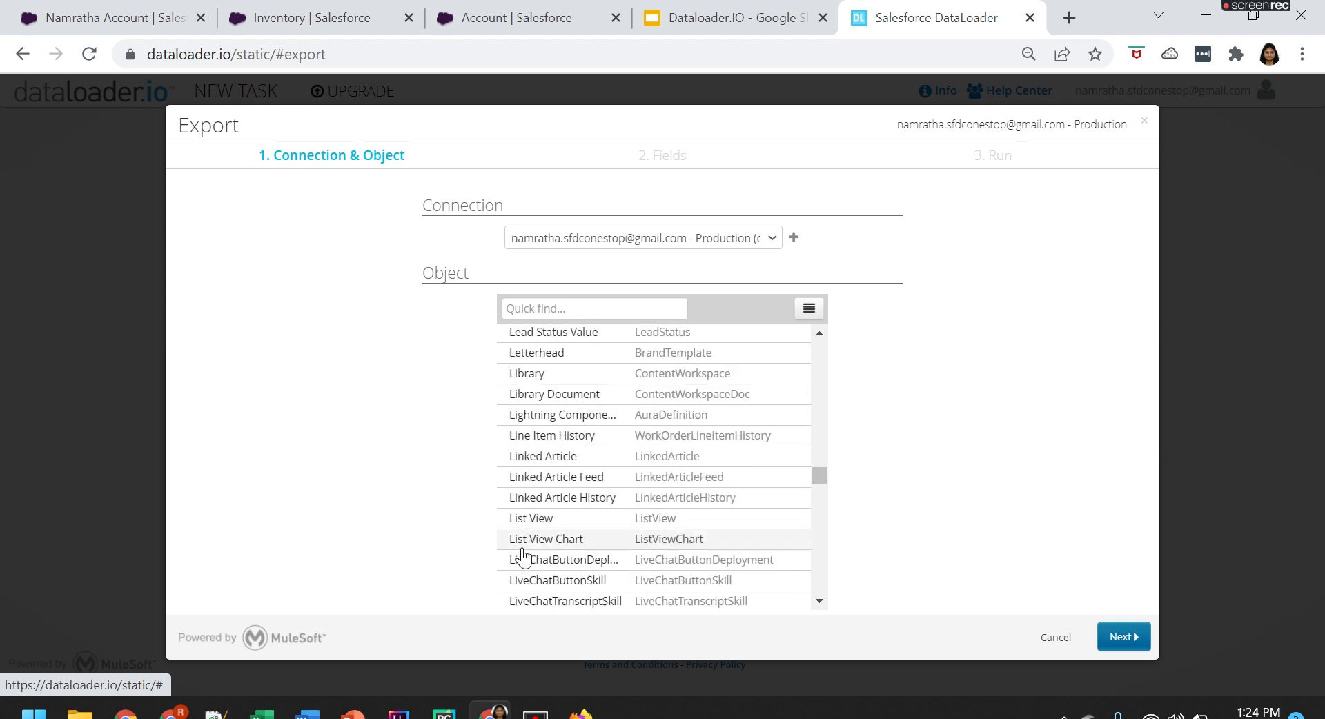
pyautogui.scroll(-5, 523, 557)
pyautogui.scroll(15, 520, 541)
pyautogui.moveTo(816, 529); pyautogui.dragTo(823, 333)
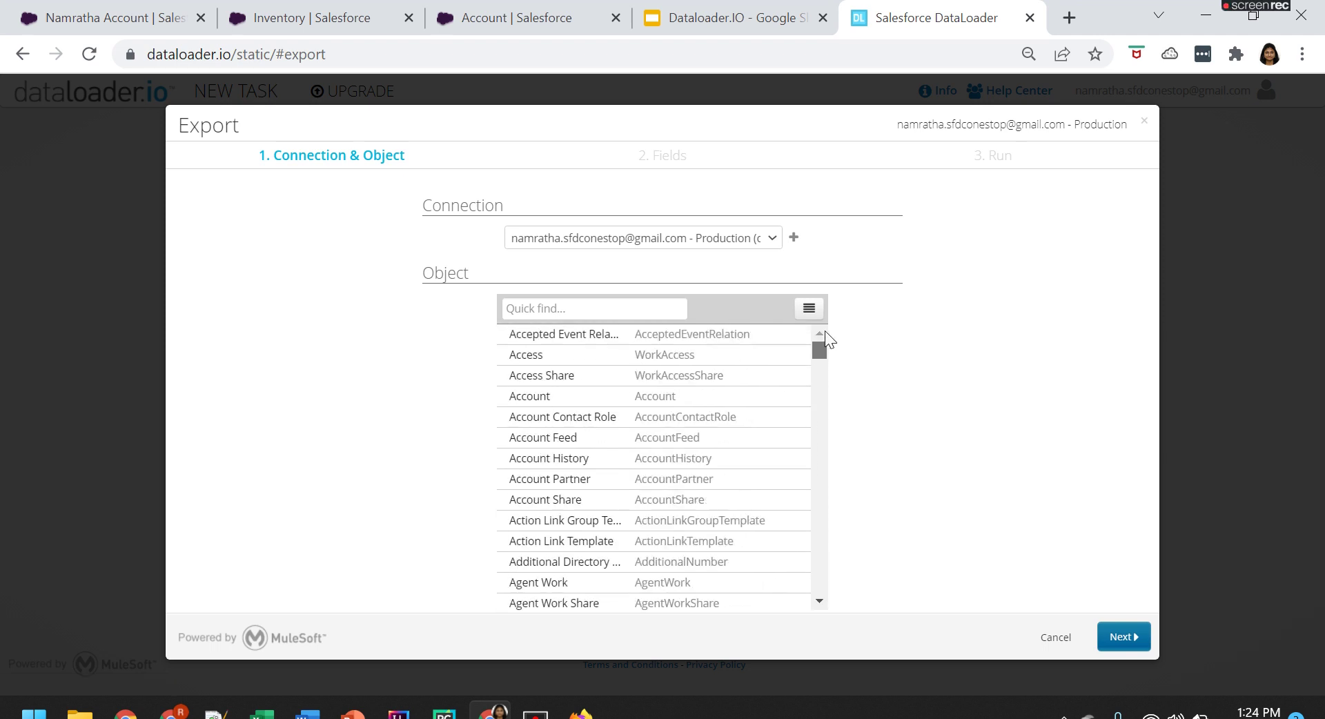
pyautogui.click(540, 401)
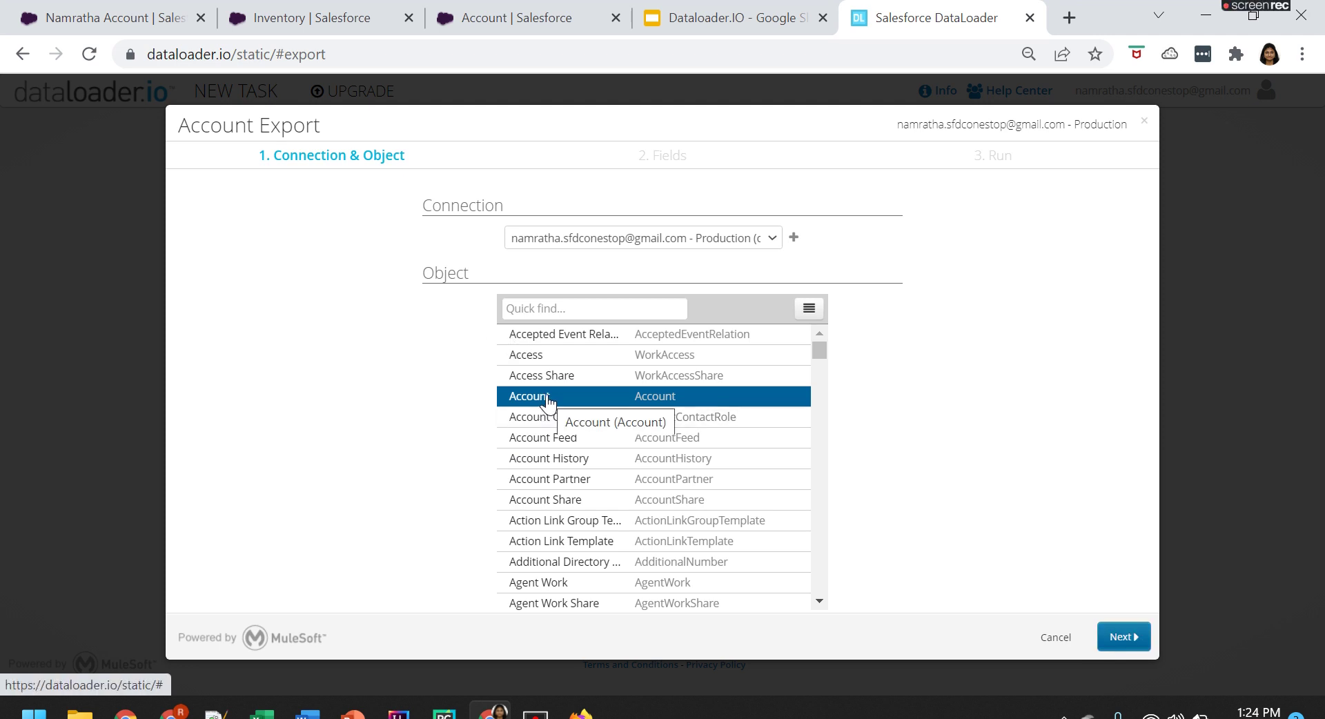
pyautogui.click(1118, 642)
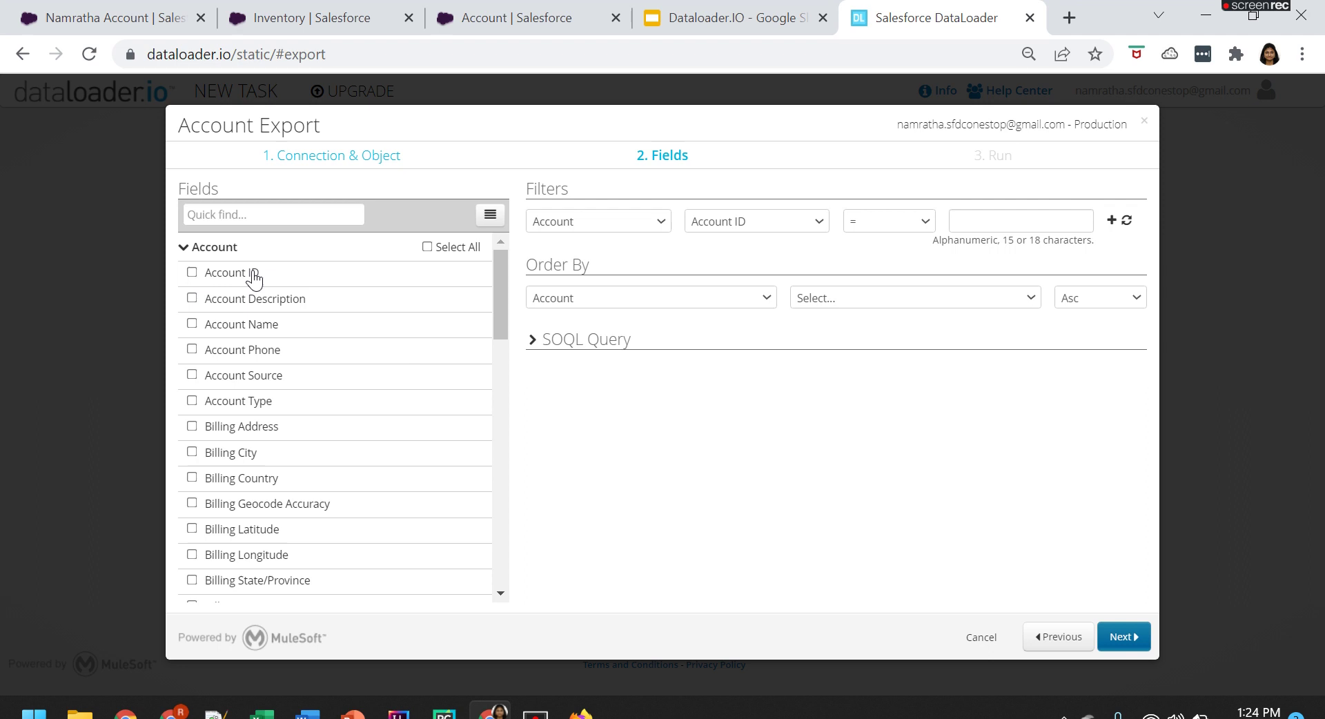
# Select all Account fields for the export and expand the generated SOQL query.
pyautogui.scroll(-10, 243, 469)
pyautogui.scroll(10, 241, 459)
pyautogui.click(427, 247)
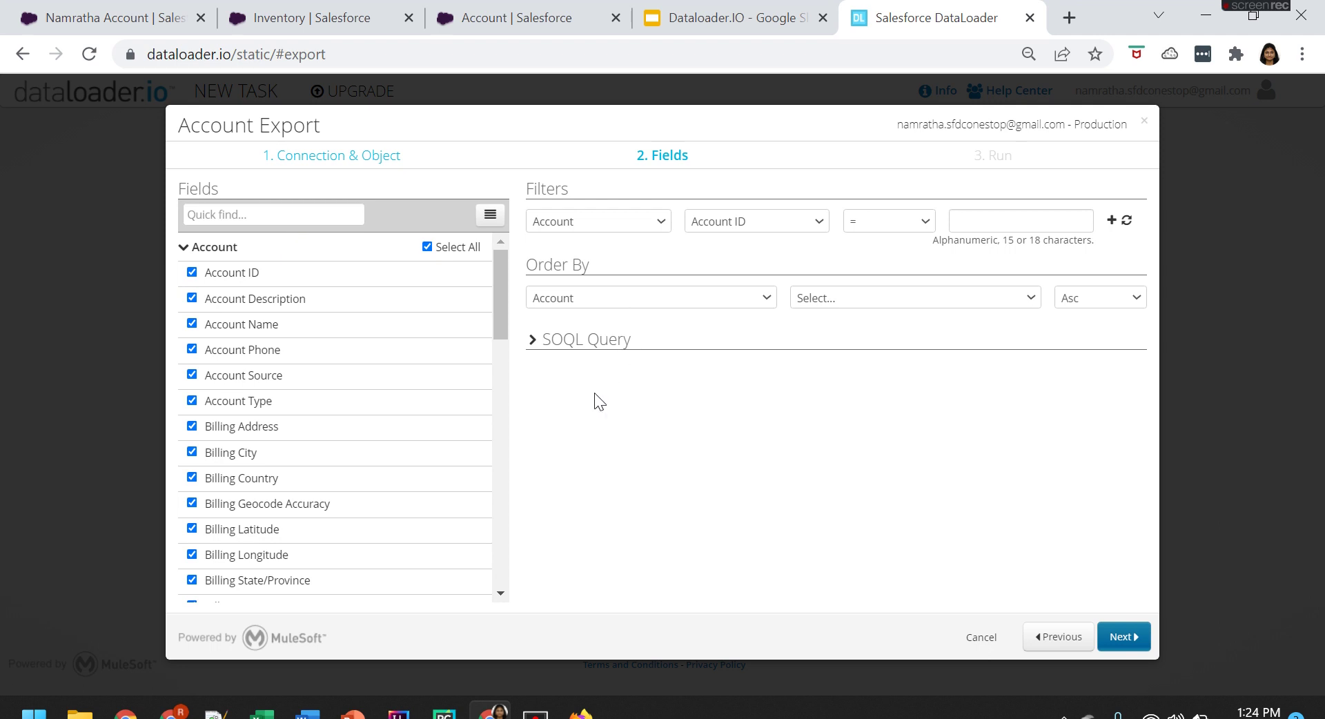
pyautogui.click(535, 353)
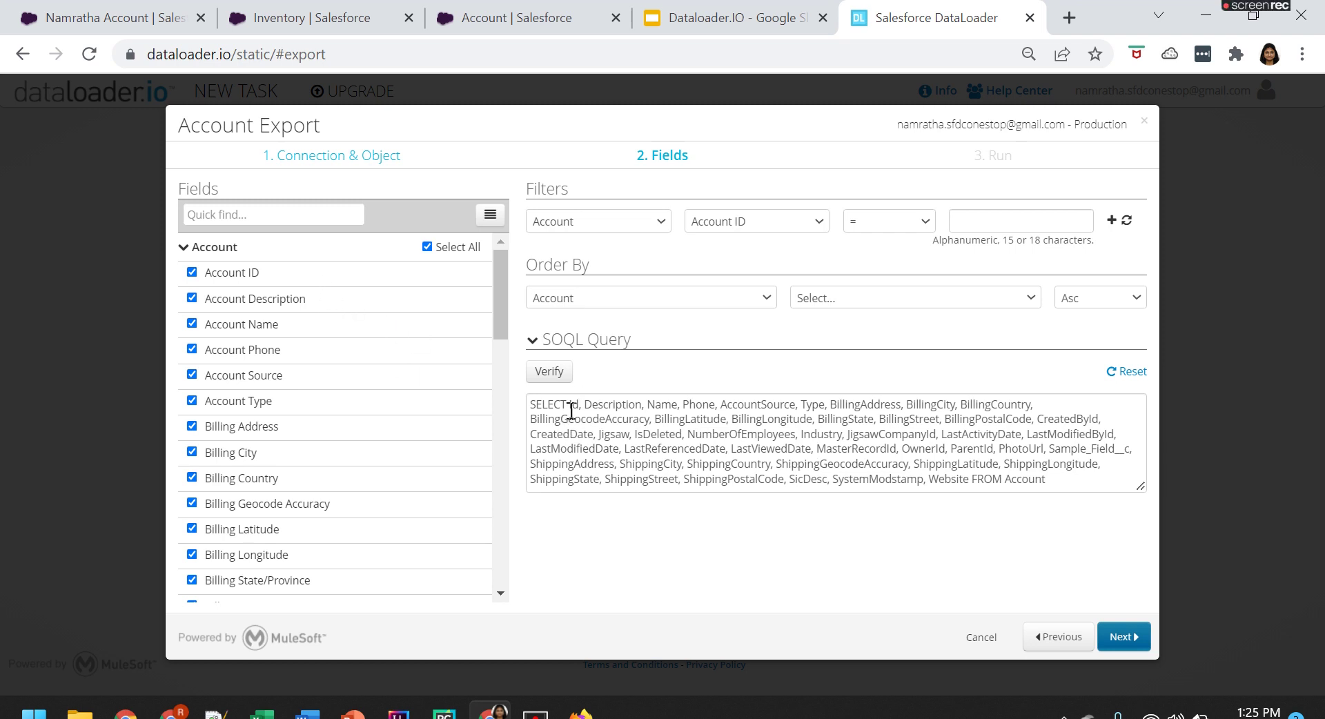
pyautogui.moveTo(975, 480); pyautogui.dragTo(1059, 476)
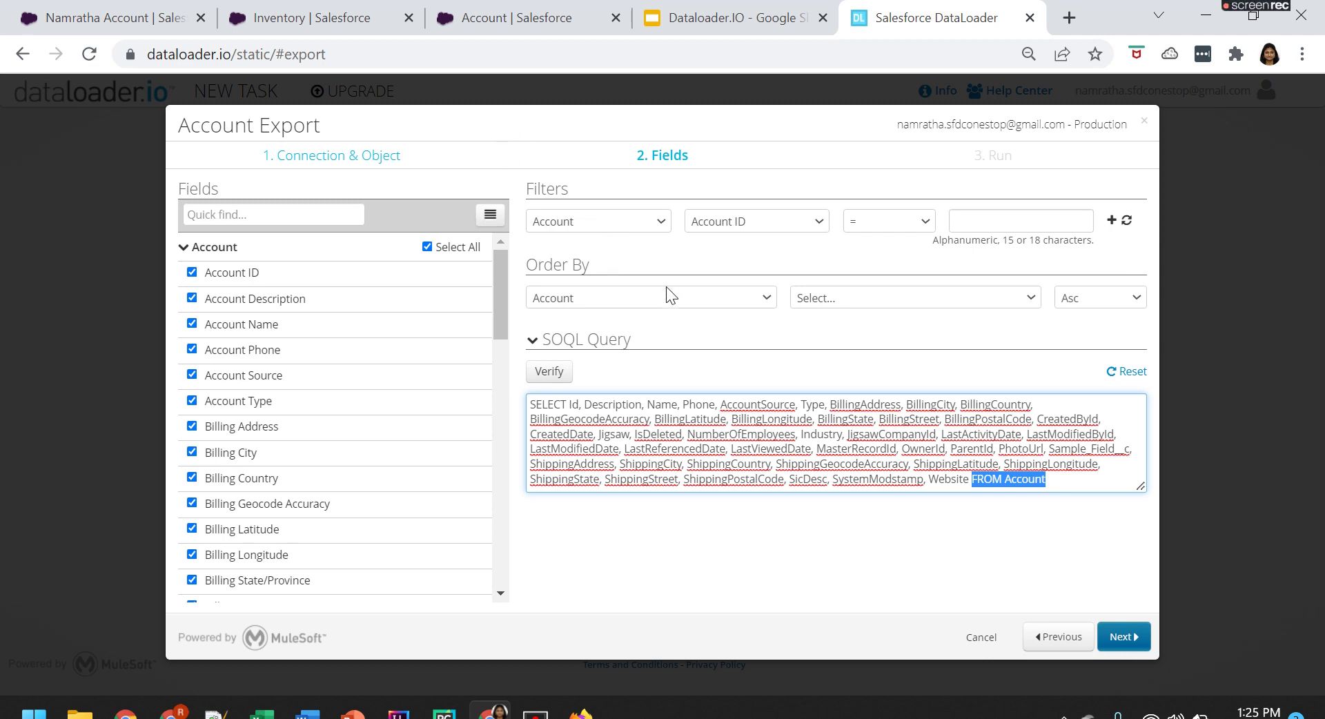
# Order the exported accounts by Account Name in ascending order.
pyautogui.click(926, 298)
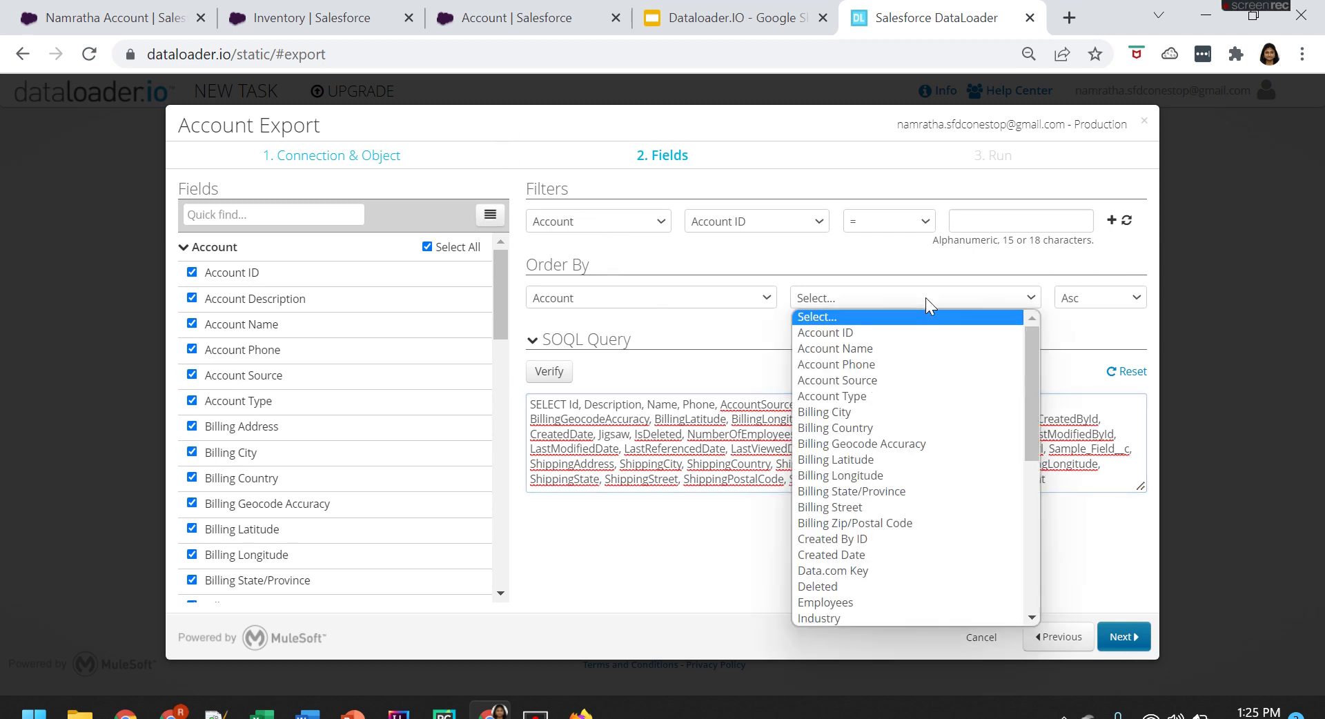
pyautogui.click(882, 342)
pyautogui.scroll(-1, 1088, 468)
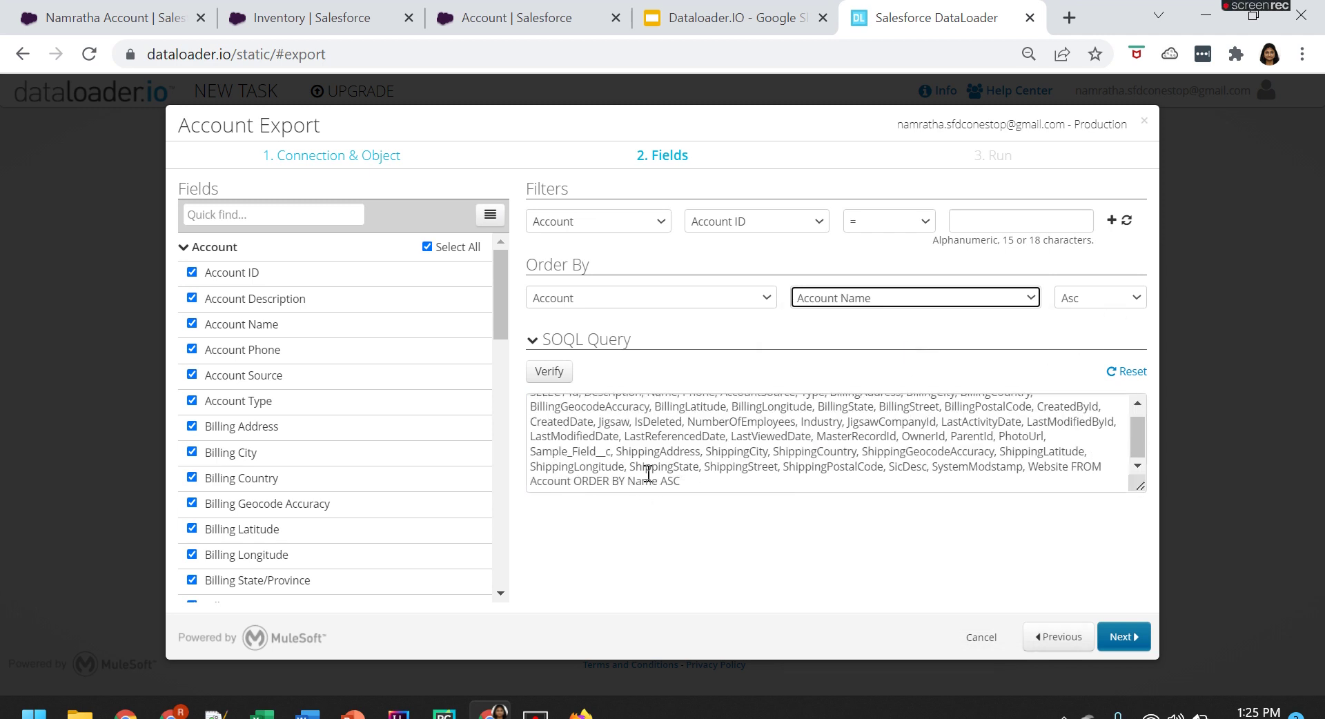
pyautogui.click(1099, 304)
pyautogui.click(1075, 333)
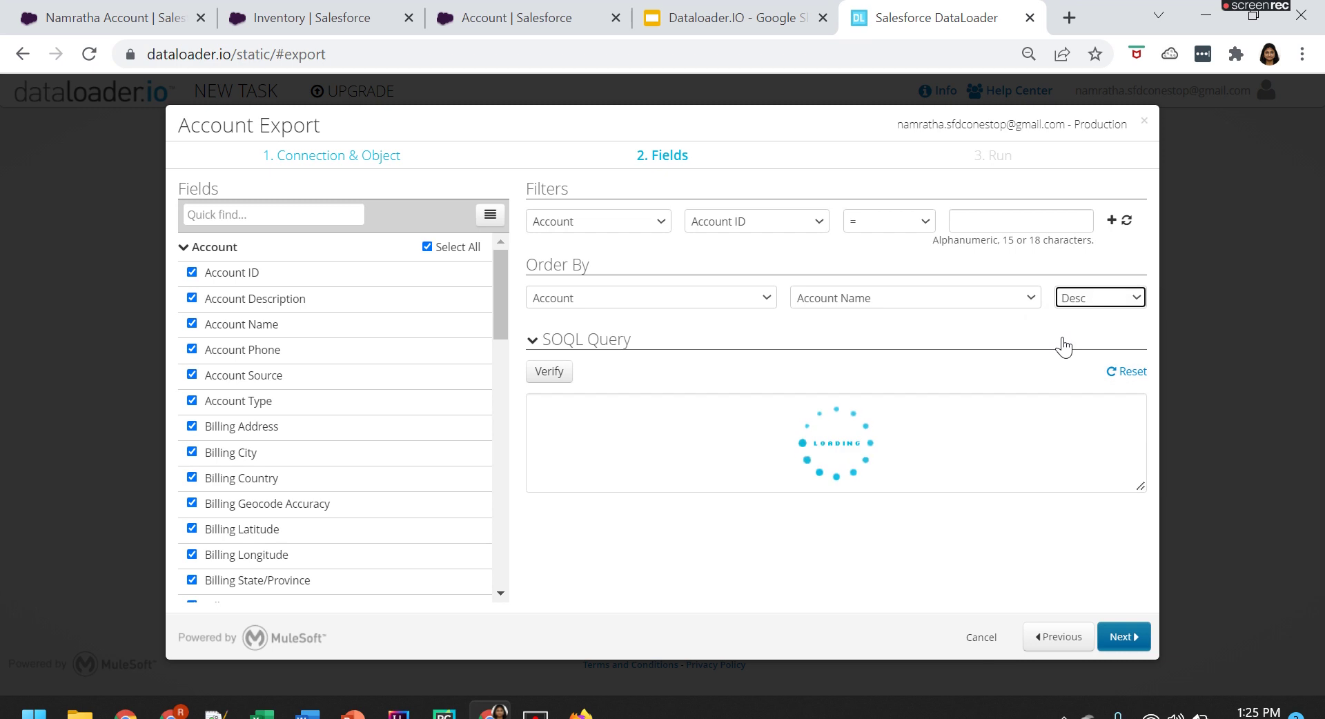
pyautogui.click(1078, 305)
pyautogui.click(1074, 316)
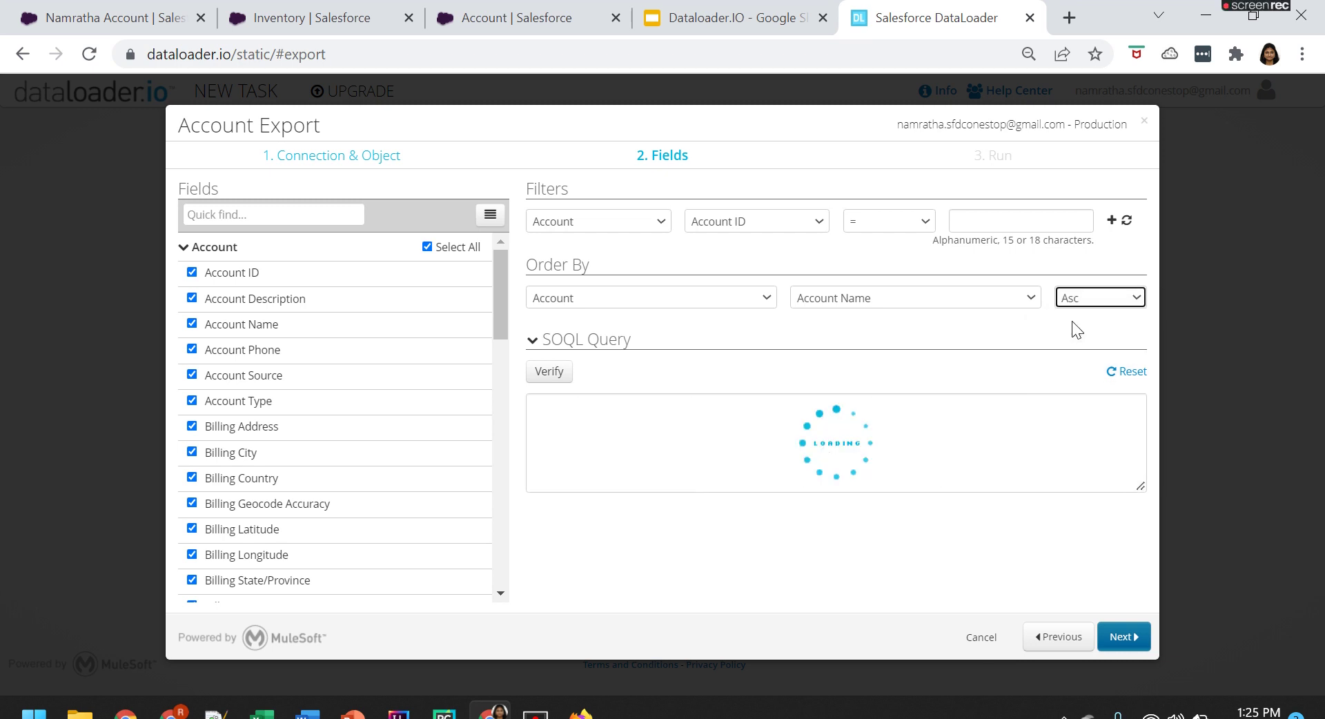
# Try Account Name as the filter field, look through its operators, and return the field to Account ID.
pyautogui.click(743, 221)
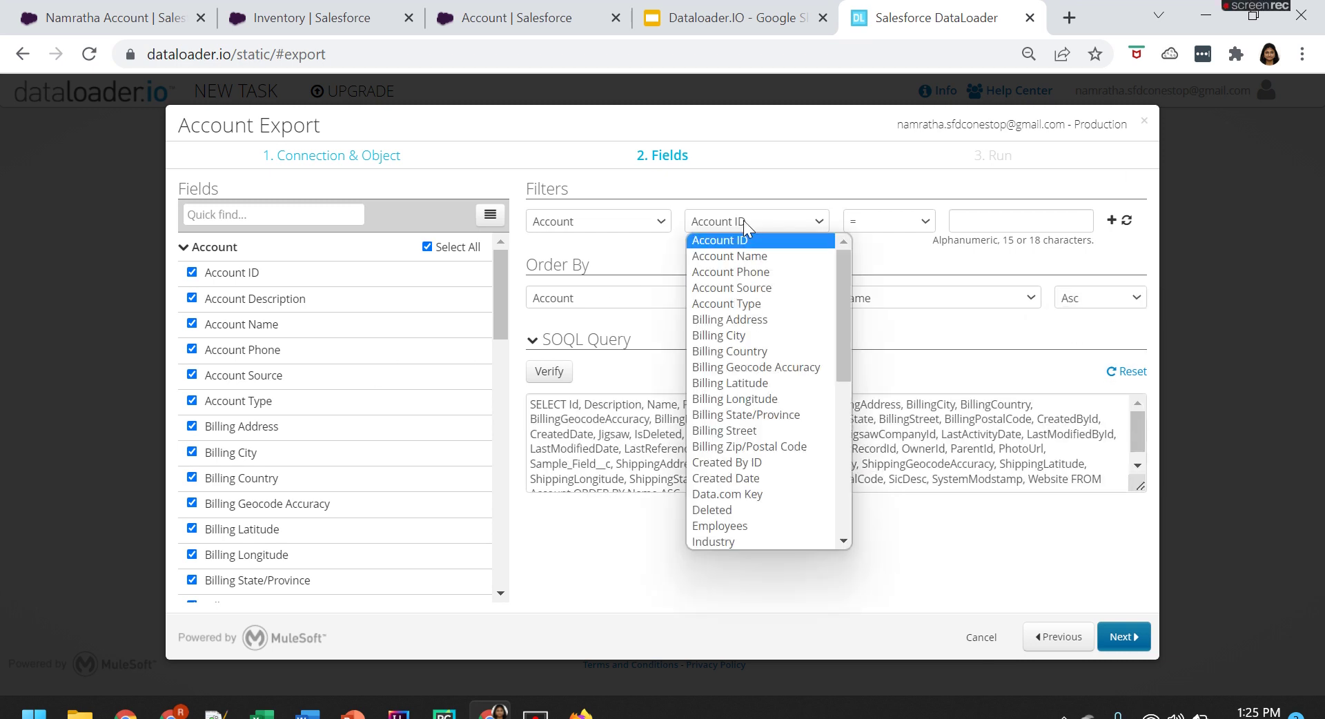
pyautogui.click(759, 256)
pyautogui.click(913, 222)
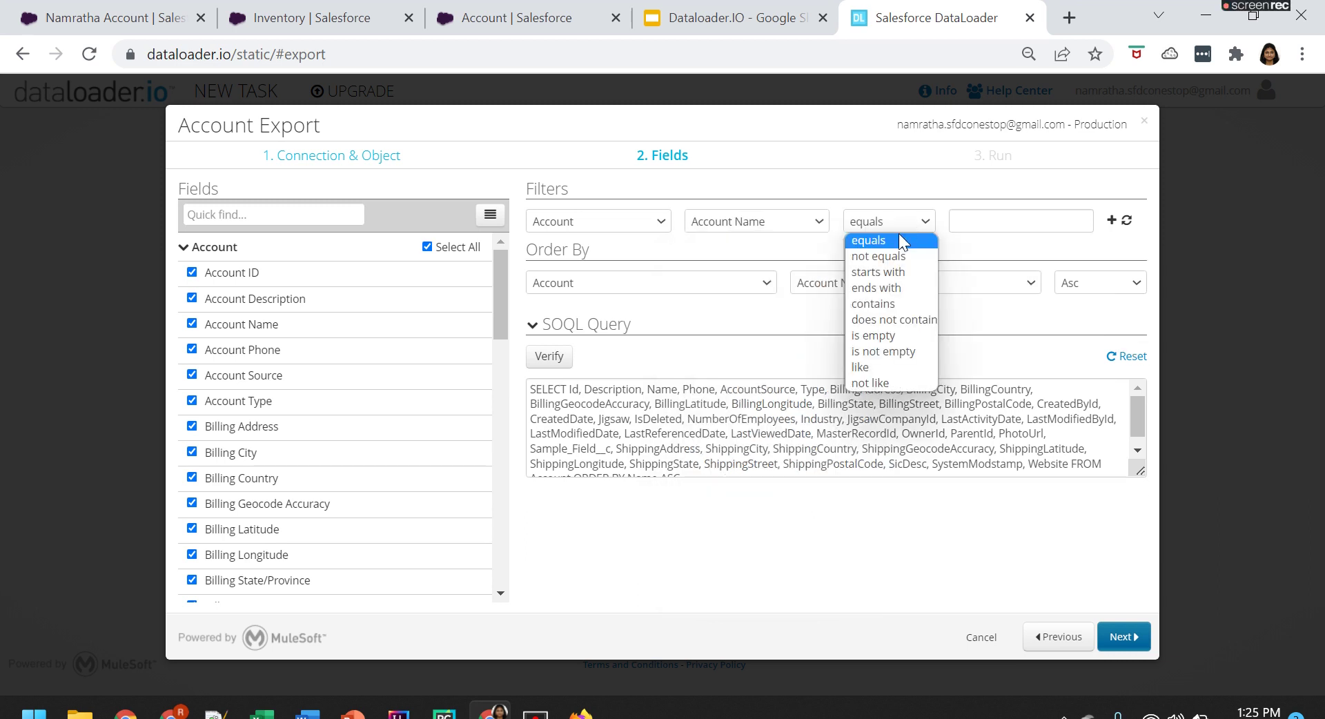
pyautogui.click(801, 221)
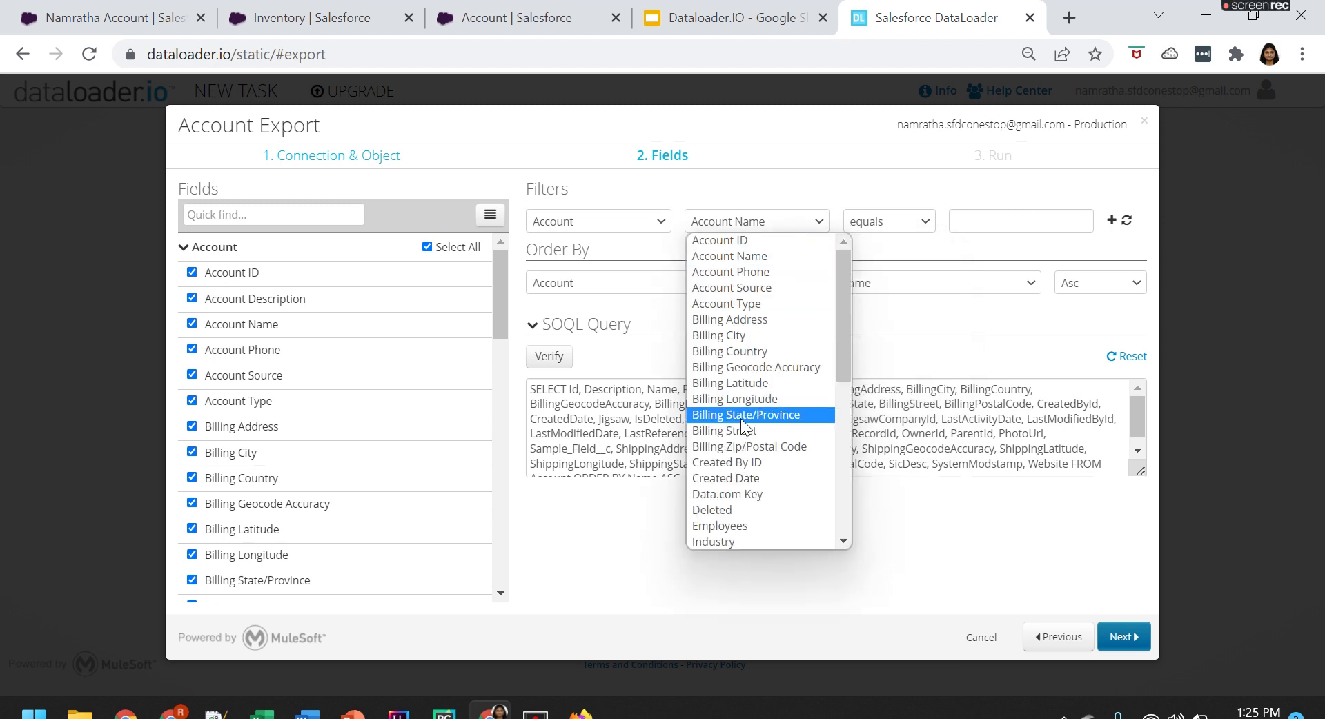
pyautogui.click(752, 236)
pyautogui.click(779, 227)
pyautogui.click(779, 228)
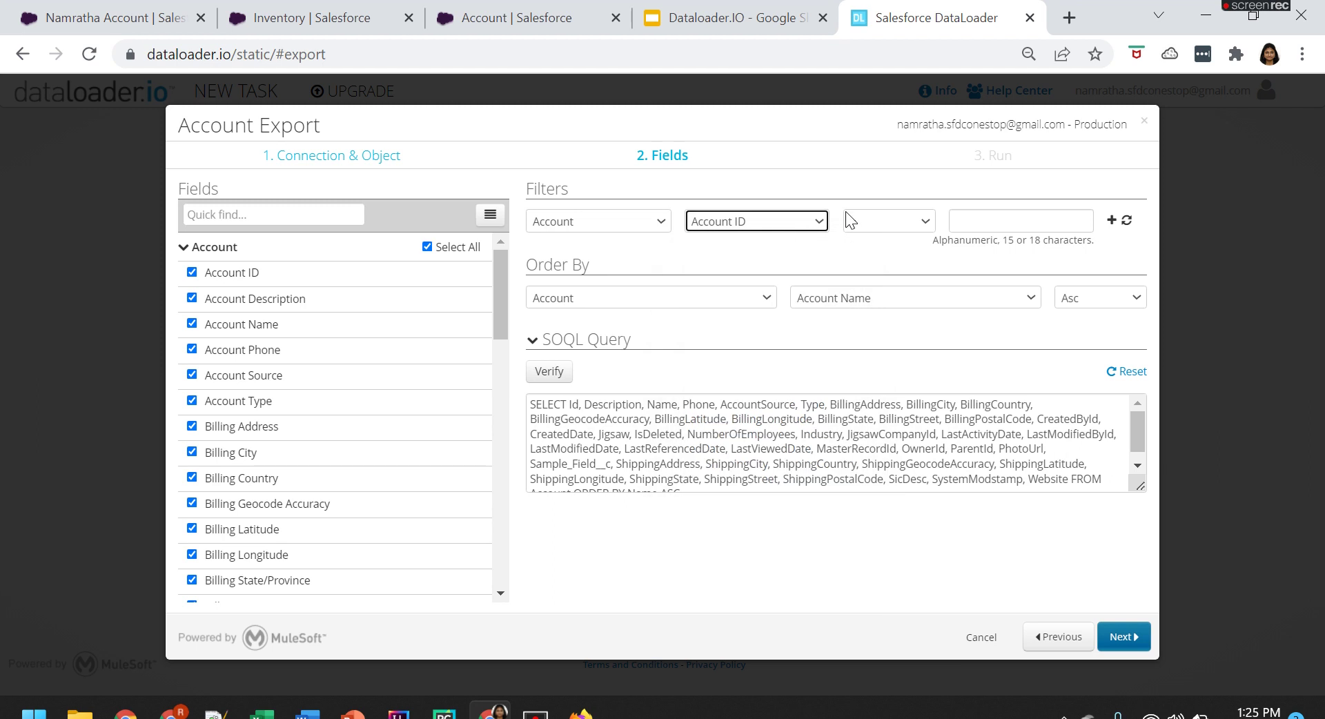
# Add a filter for Account ID "is not empty" and delete it again.
pyautogui.click(862, 225)
pyautogui.click(858, 255)
pyautogui.click(873, 225)
pyautogui.click(867, 269)
pyautogui.click(885, 223)
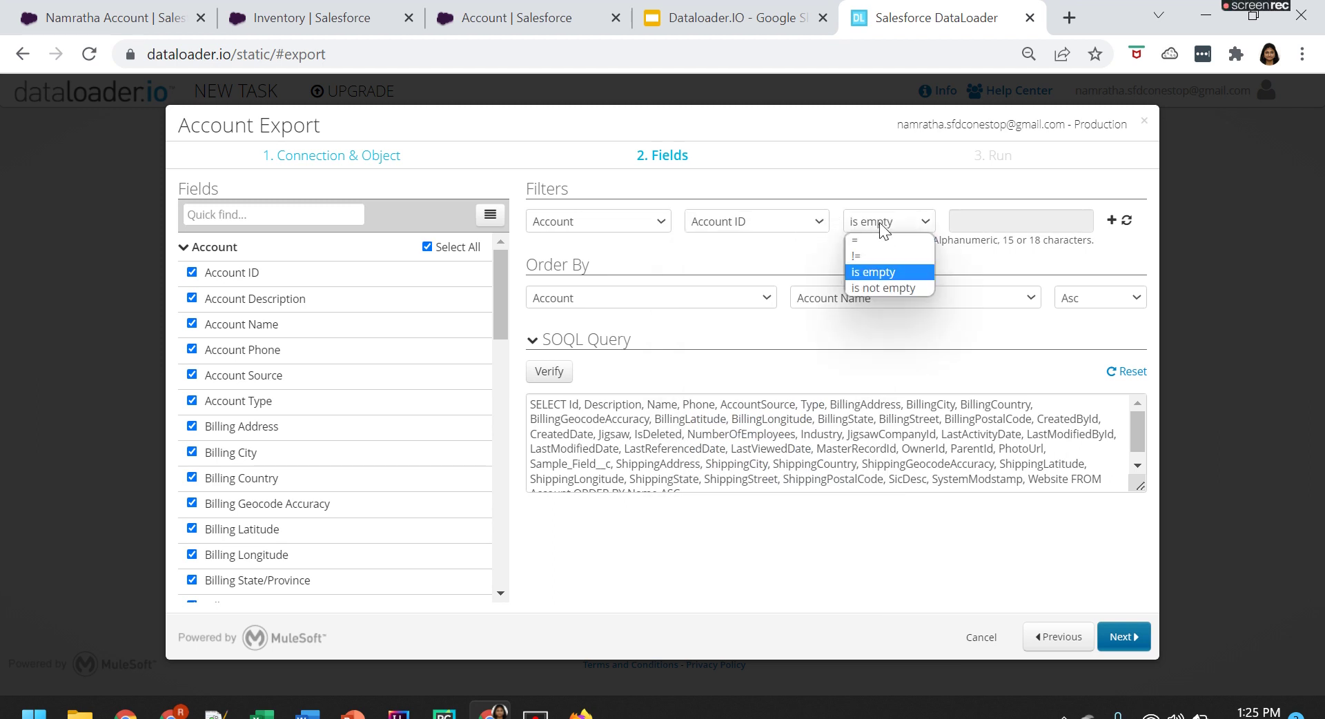
pyautogui.click(879, 288)
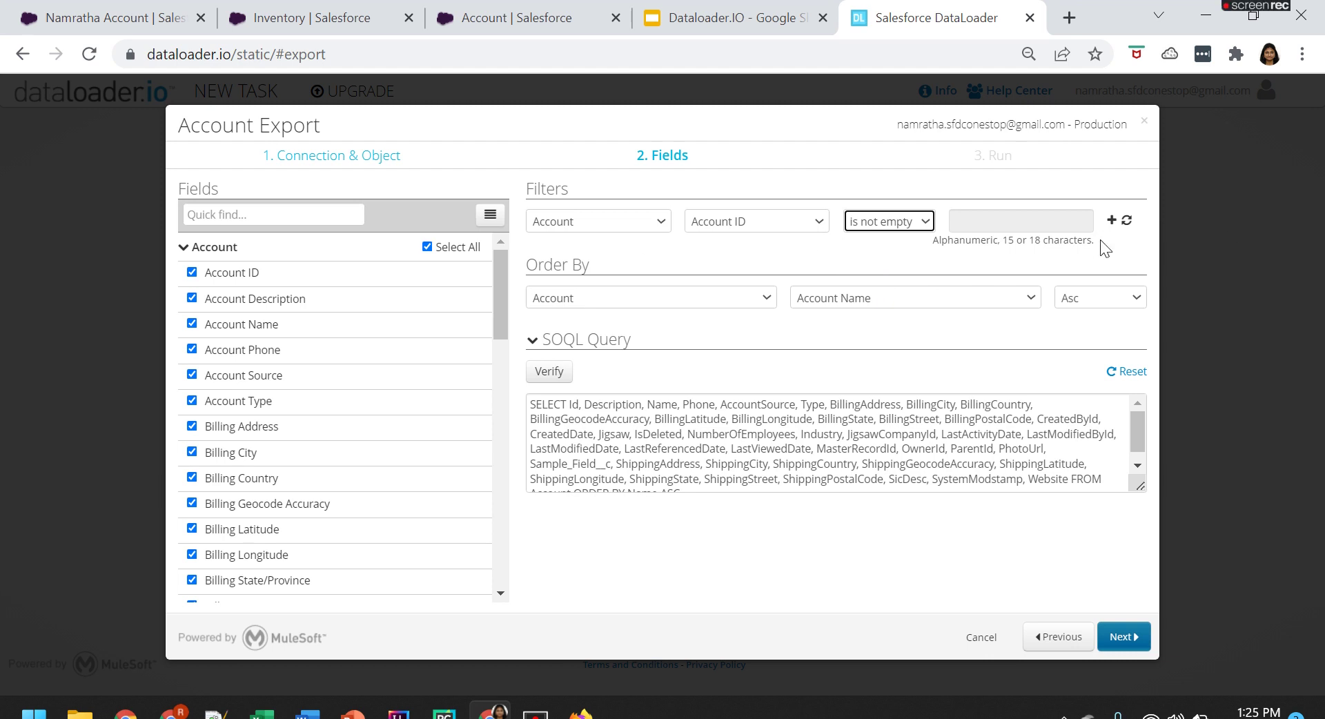
pyautogui.click(1111, 220)
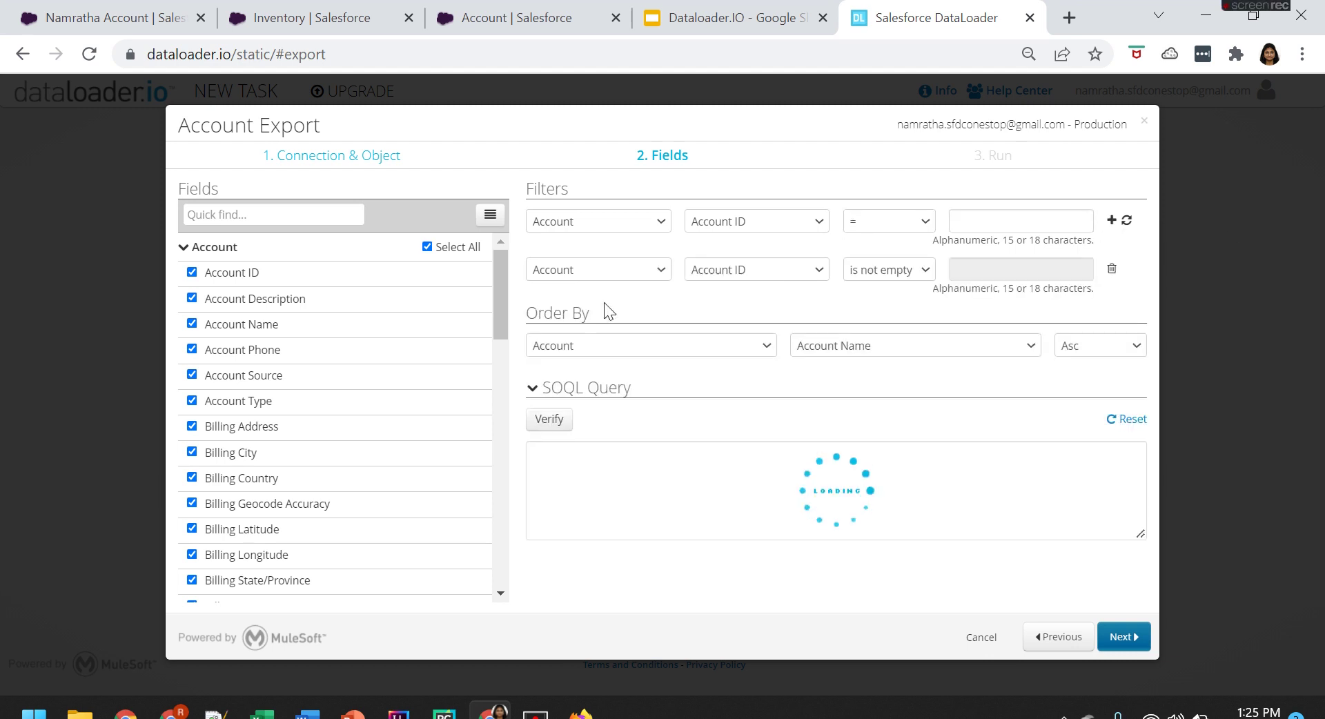
pyautogui.click(1112, 272)
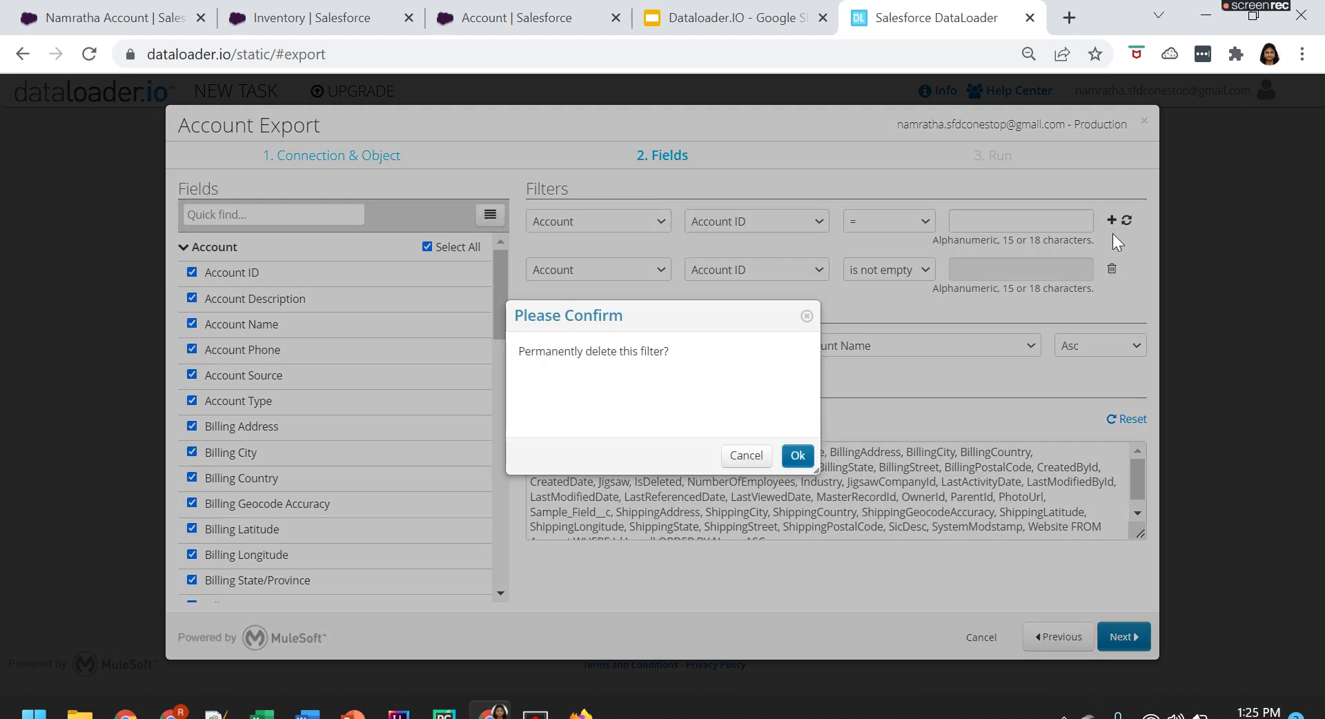
pyautogui.click(796, 453)
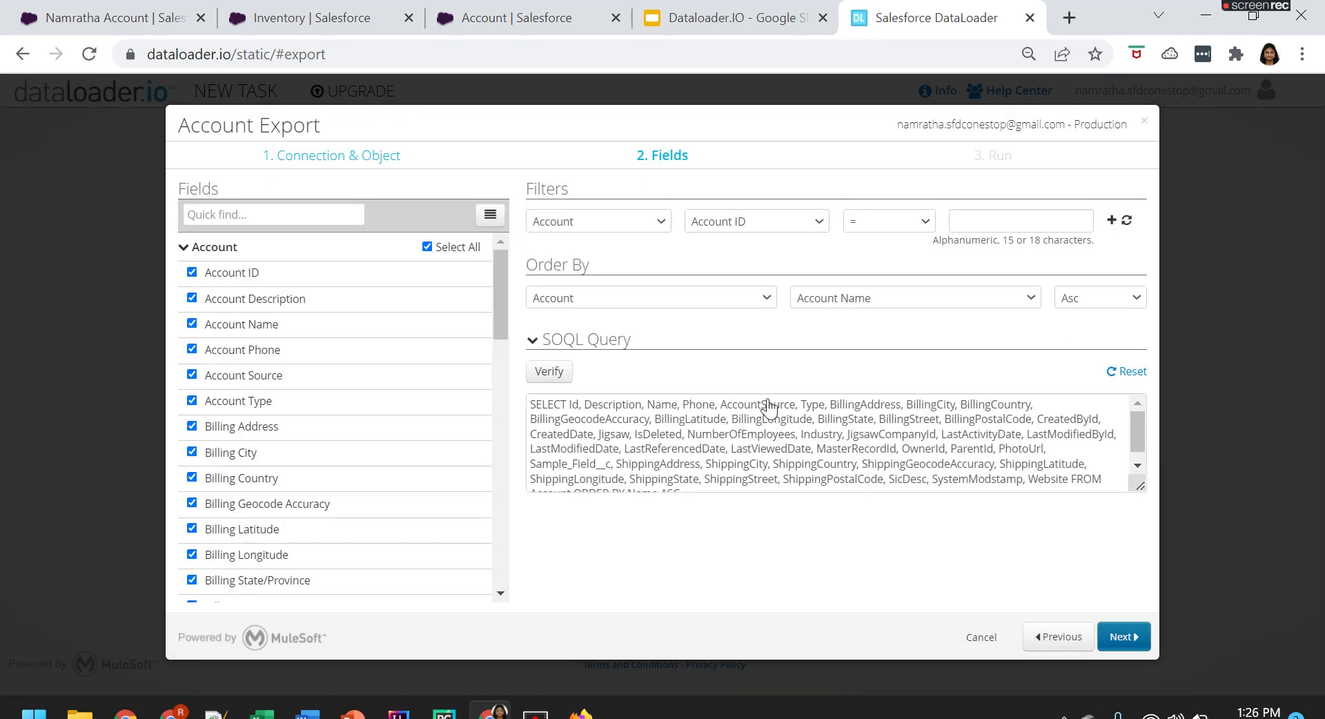
# Continue to the export's run summary and look through its Bulk API, Advanced and Add Destination Folder settings.
pyautogui.scroll(-1, 942, 457)
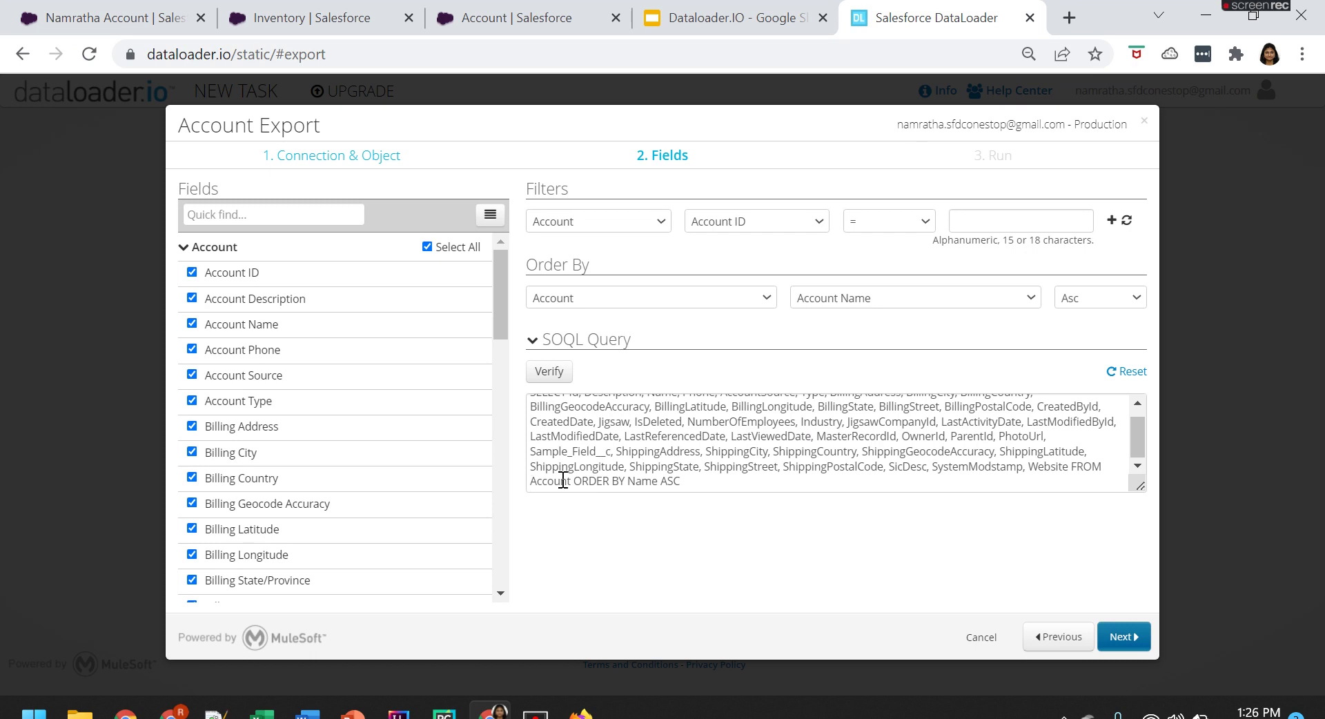
pyautogui.click(1113, 641)
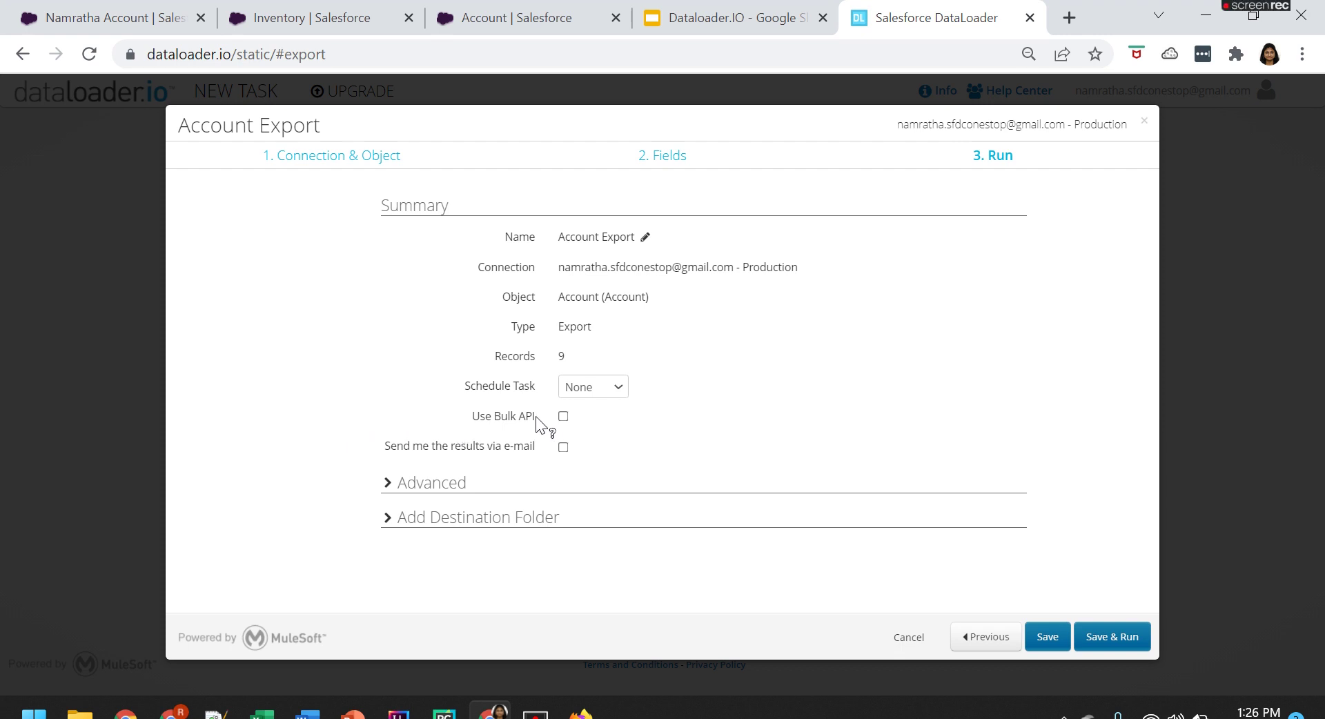
pyautogui.click(564, 417)
pyautogui.click(563, 419)
pyautogui.click(390, 486)
pyautogui.scroll(-2, 388, 538)
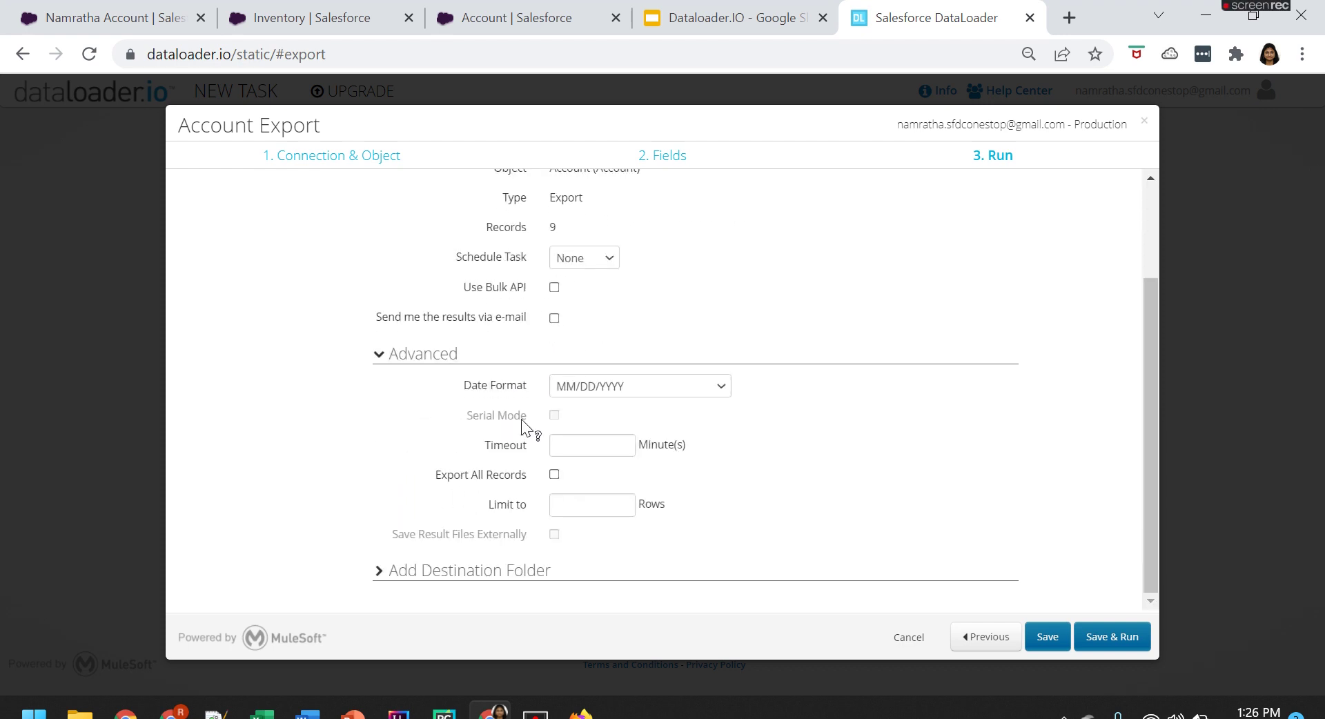
pyautogui.click(377, 578)
pyautogui.scroll(-3, 414, 517)
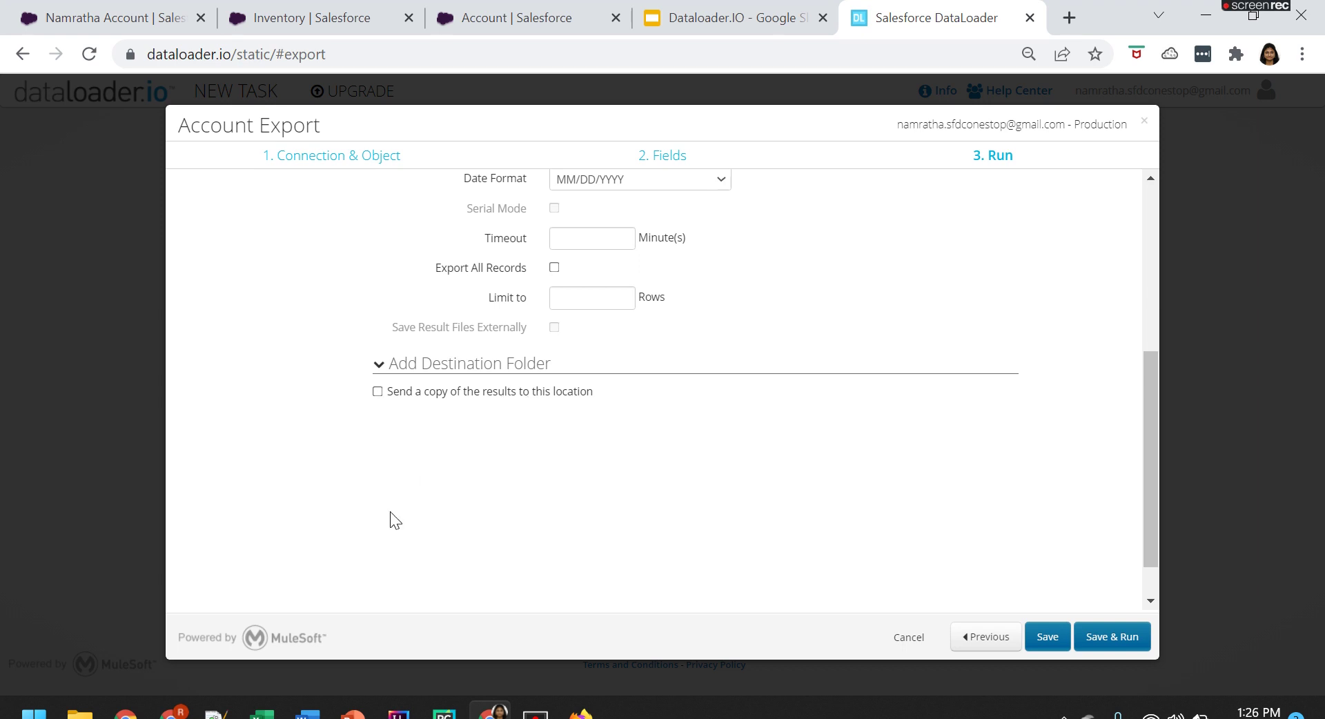
pyautogui.scroll(5, 391, 521)
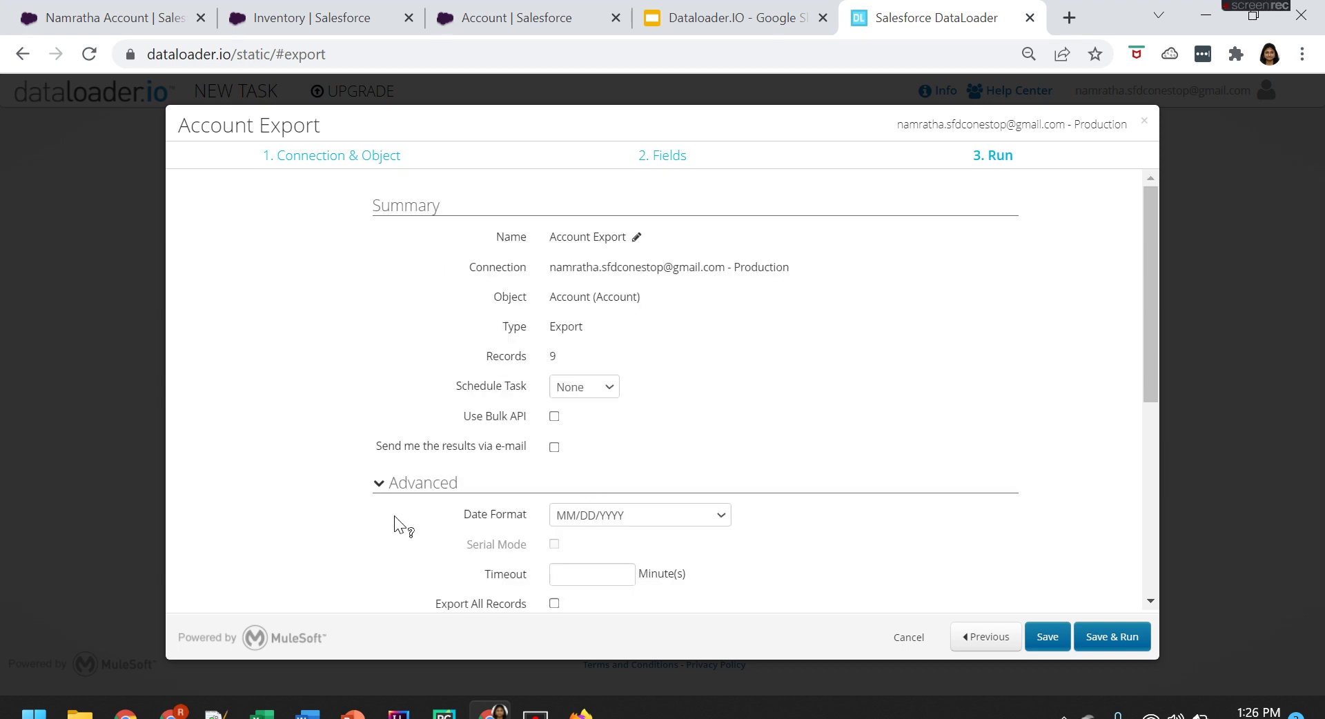
# Save and run the Account export, and open its downloaded CSV of successful records in Excel.
pyautogui.click(1102, 636)
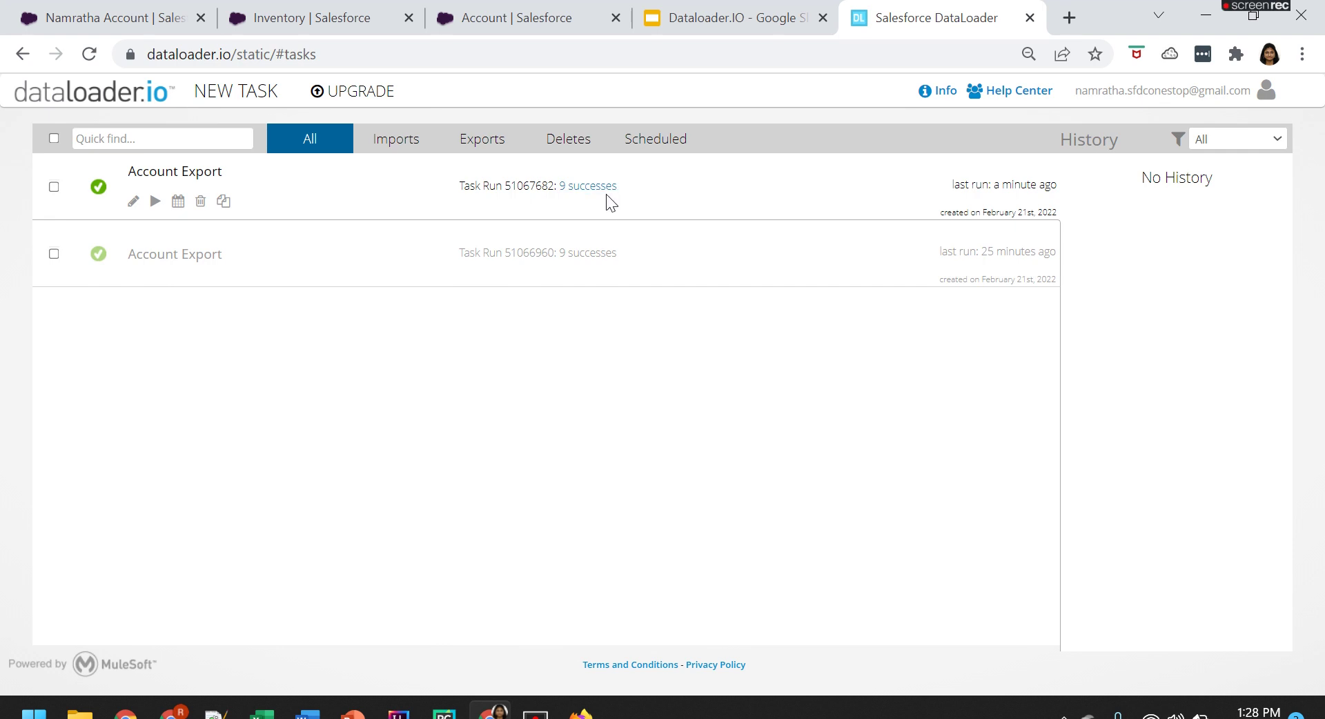
pyautogui.click(573, 189)
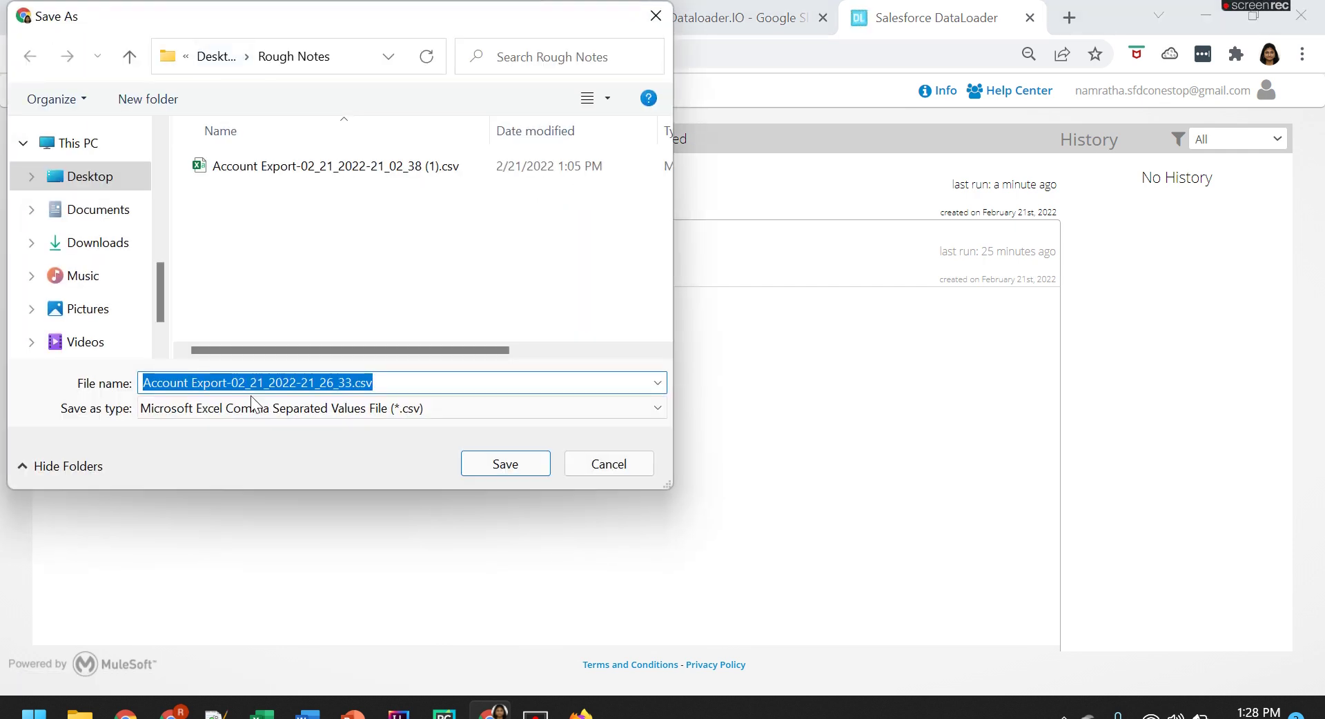
pyautogui.click(472, 466)
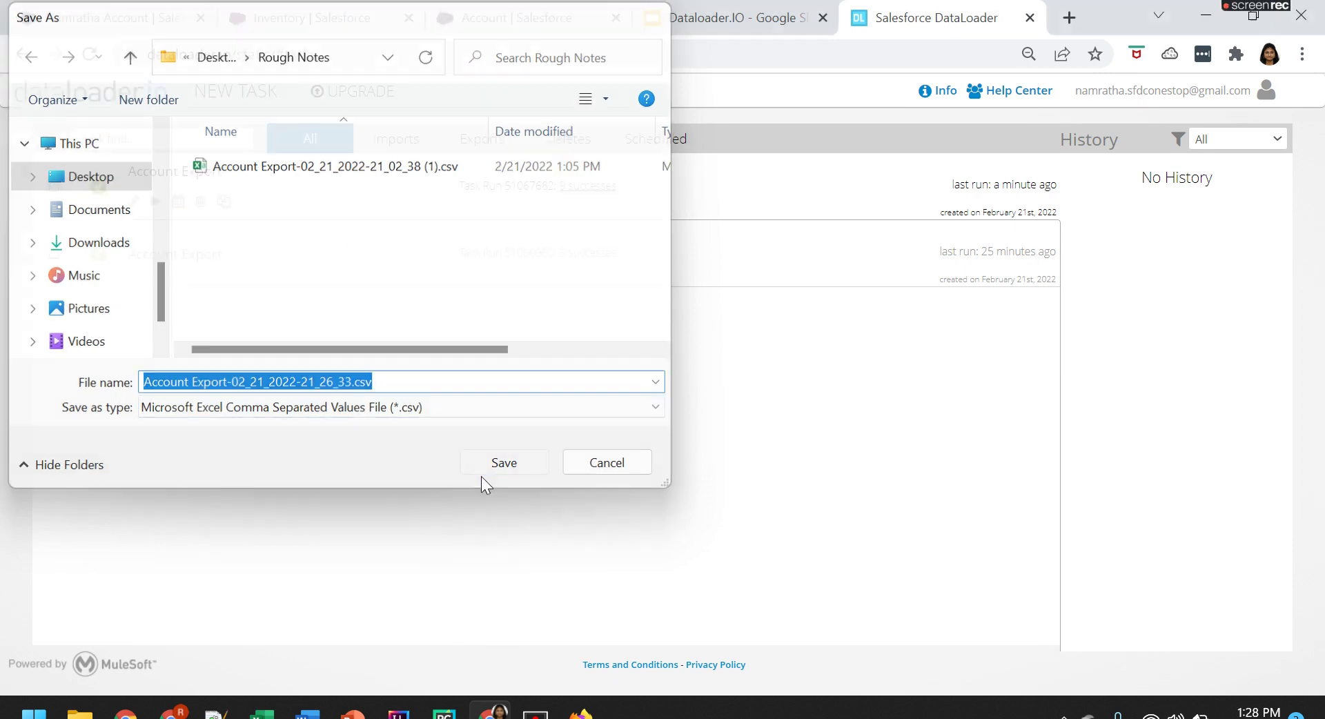
pyautogui.click(173, 659)
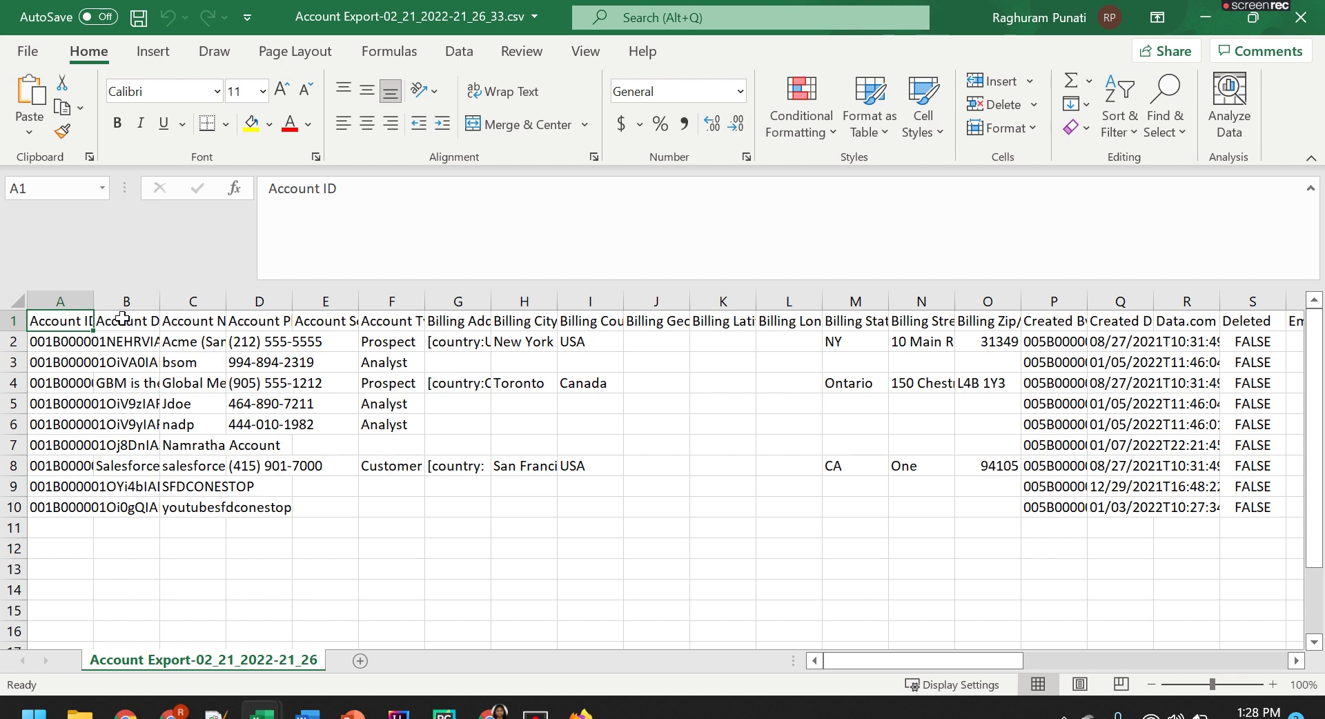
# Fit the Account Name column's width to its contents and select the exported account names in C2:C10.
pyautogui.moveTo(77, 326); pyautogui.dragTo(1011, 321)
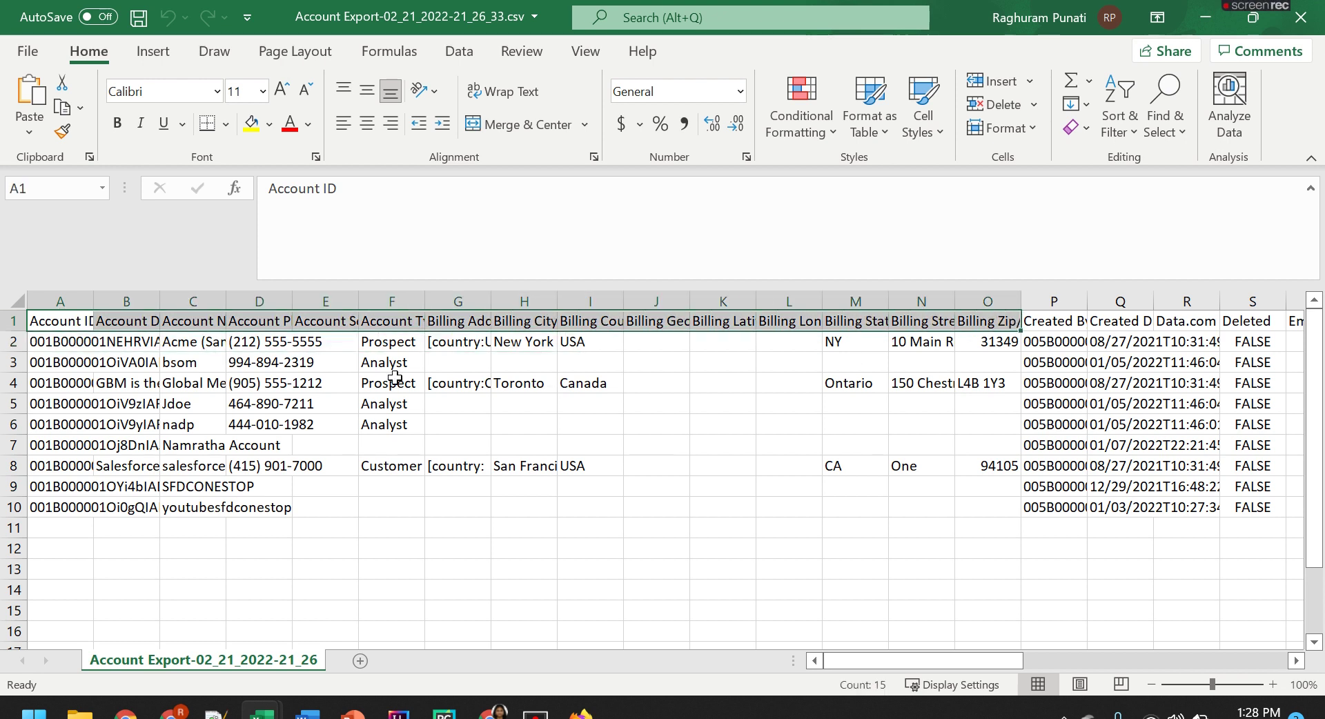
pyautogui.doubleClick(160, 302)
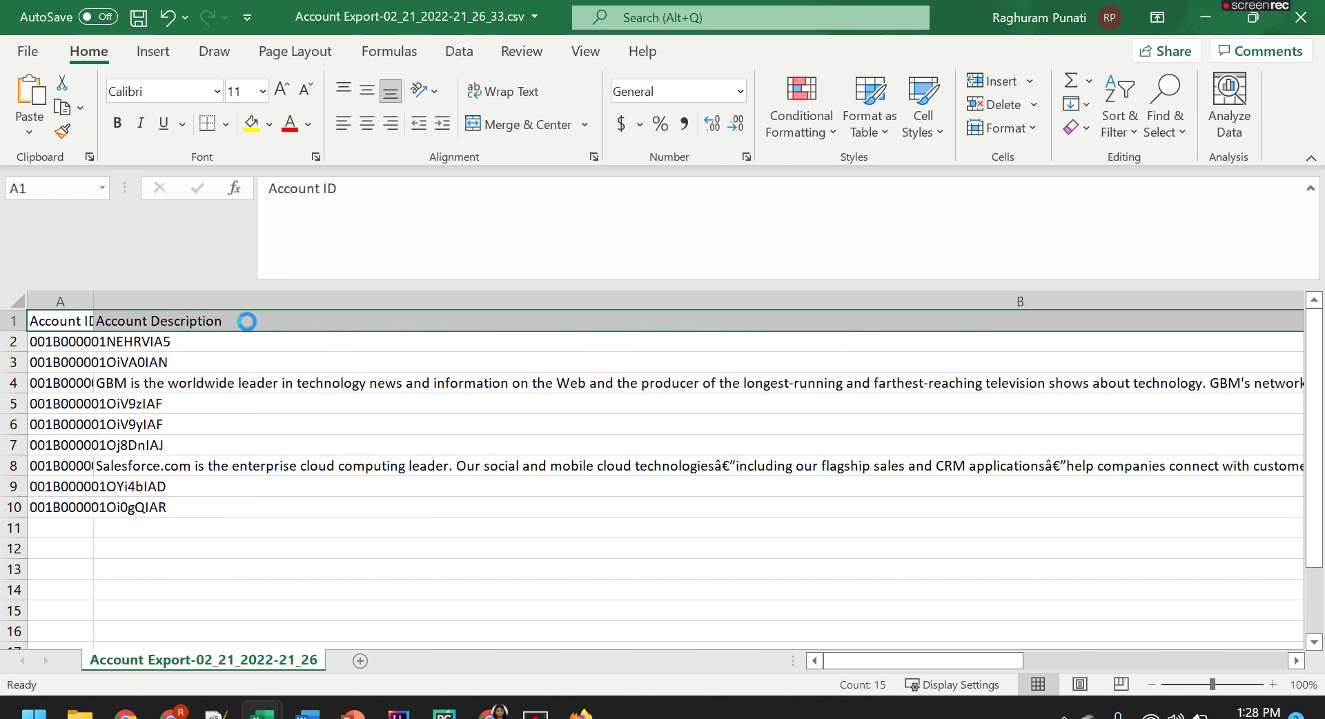
pyautogui.hotkey('ctrl', 'z')
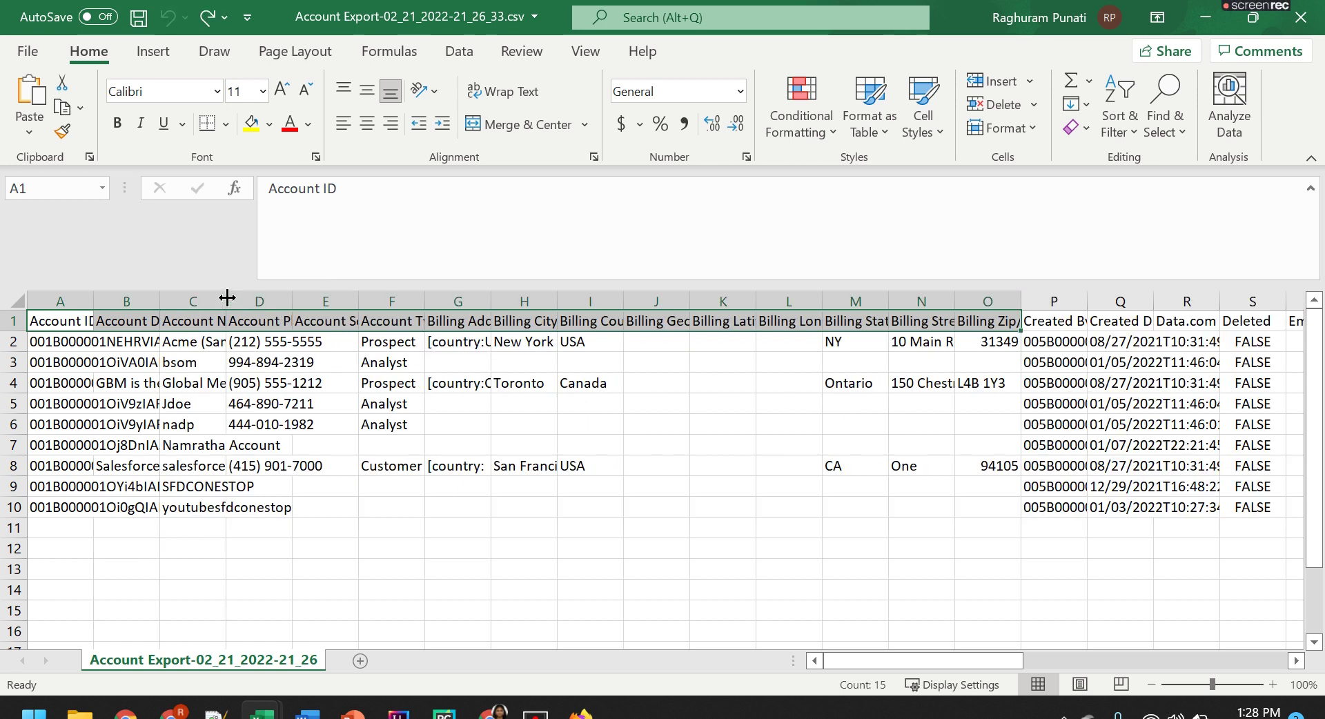
pyautogui.doubleClick(225, 301)
pyautogui.moveTo(231, 346); pyautogui.dragTo(276, 507)
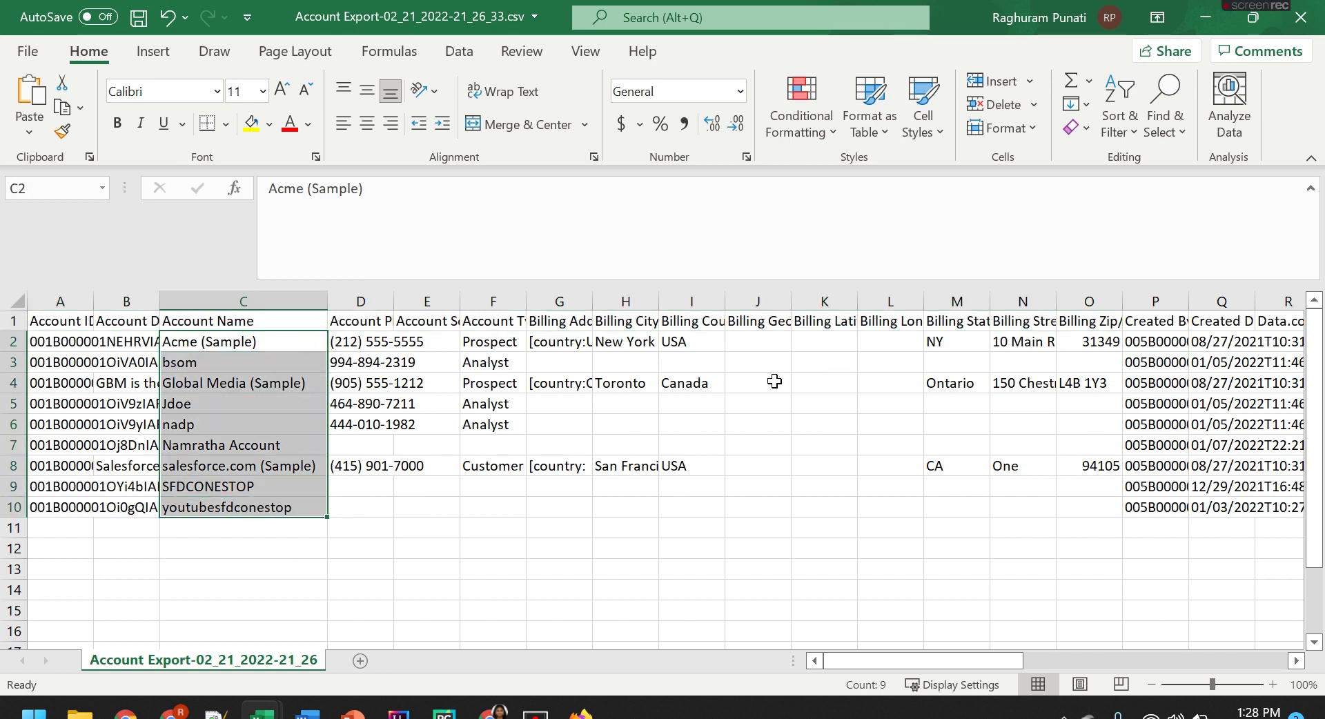
# Switch back to dataloader.io in Chrome and start a new export task.
pyautogui.click(494, 712)
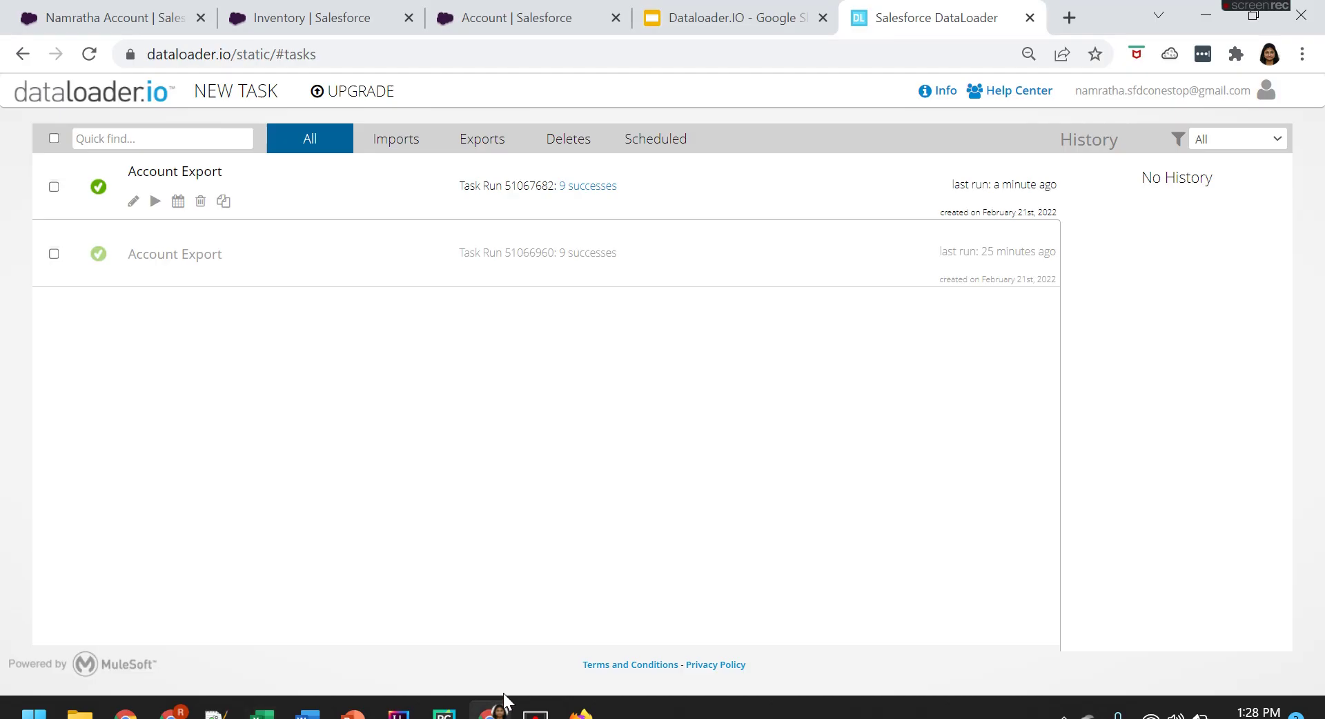
pyautogui.click(241, 97)
pyautogui.click(238, 172)
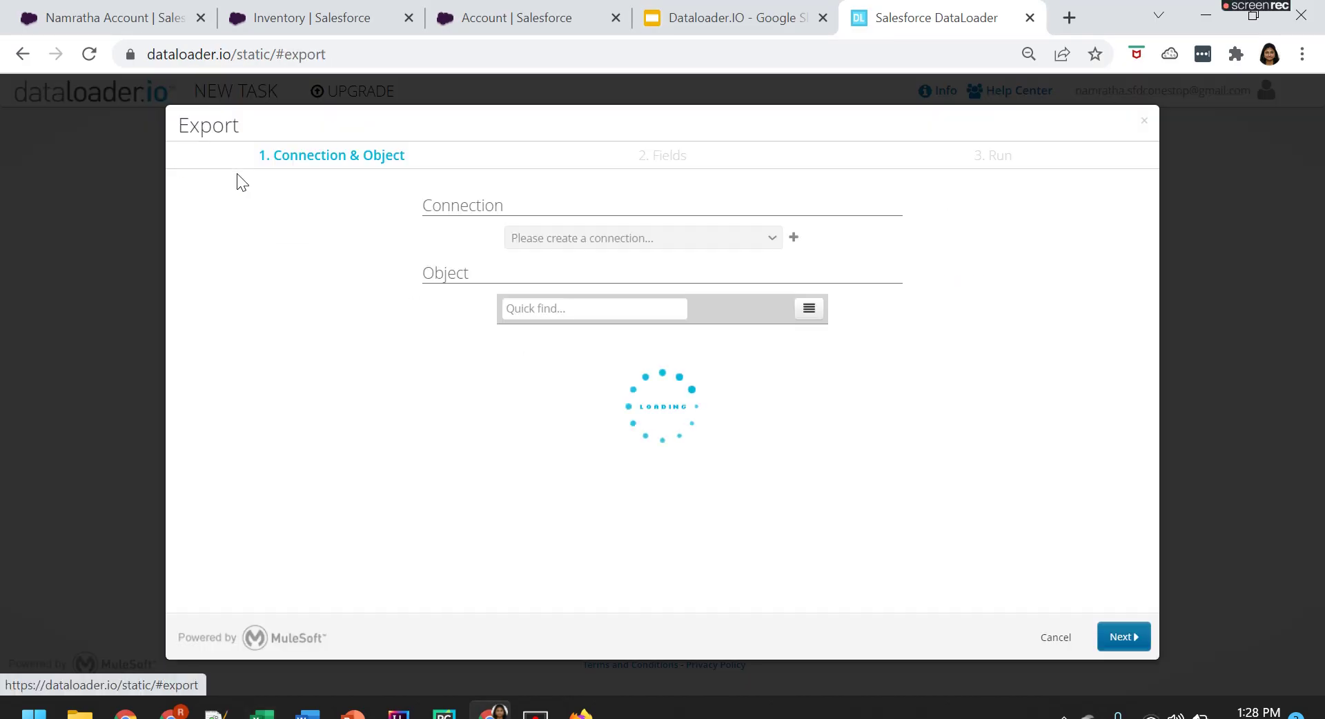
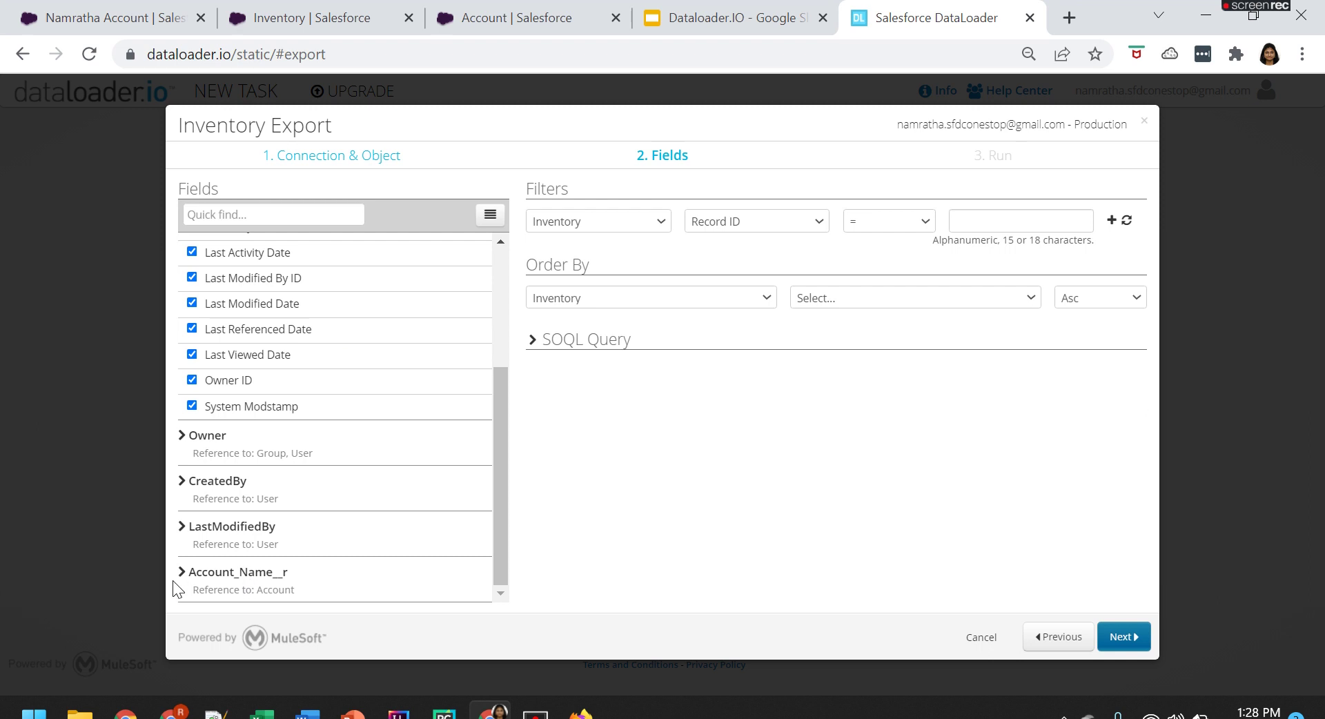
# Include Account Description, Account Name, Account Phone and Account Type from the Account_Name__r relationship in the Inventory export.
pyautogui.click(183, 574)
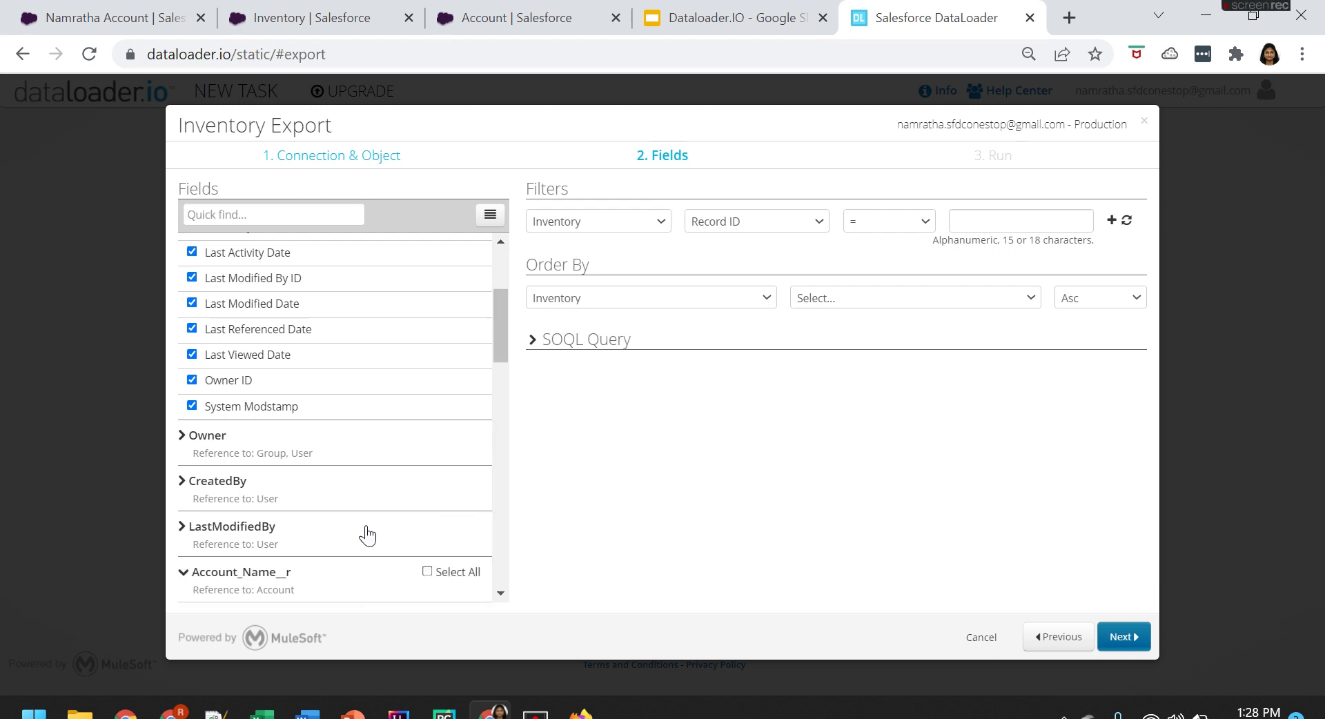
pyautogui.scroll(-3, 362, 542)
pyautogui.click(257, 435)
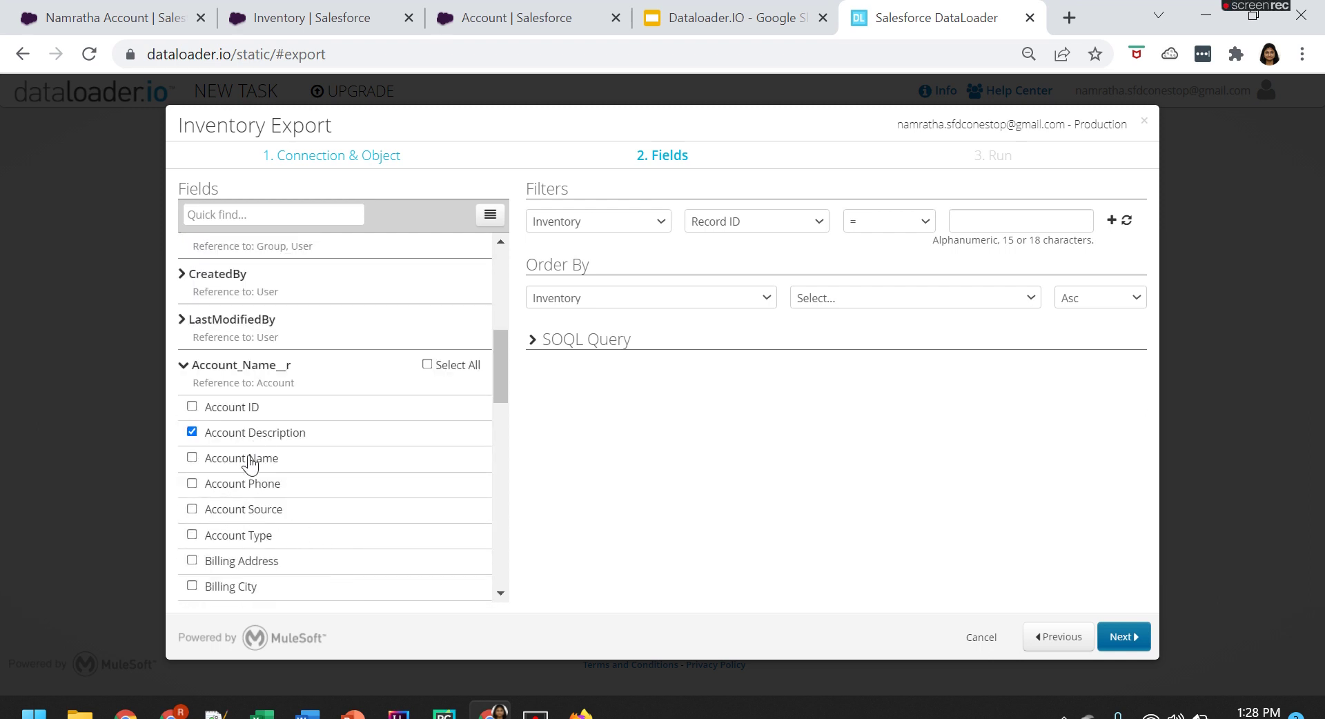
pyautogui.click(247, 459)
pyautogui.click(246, 486)
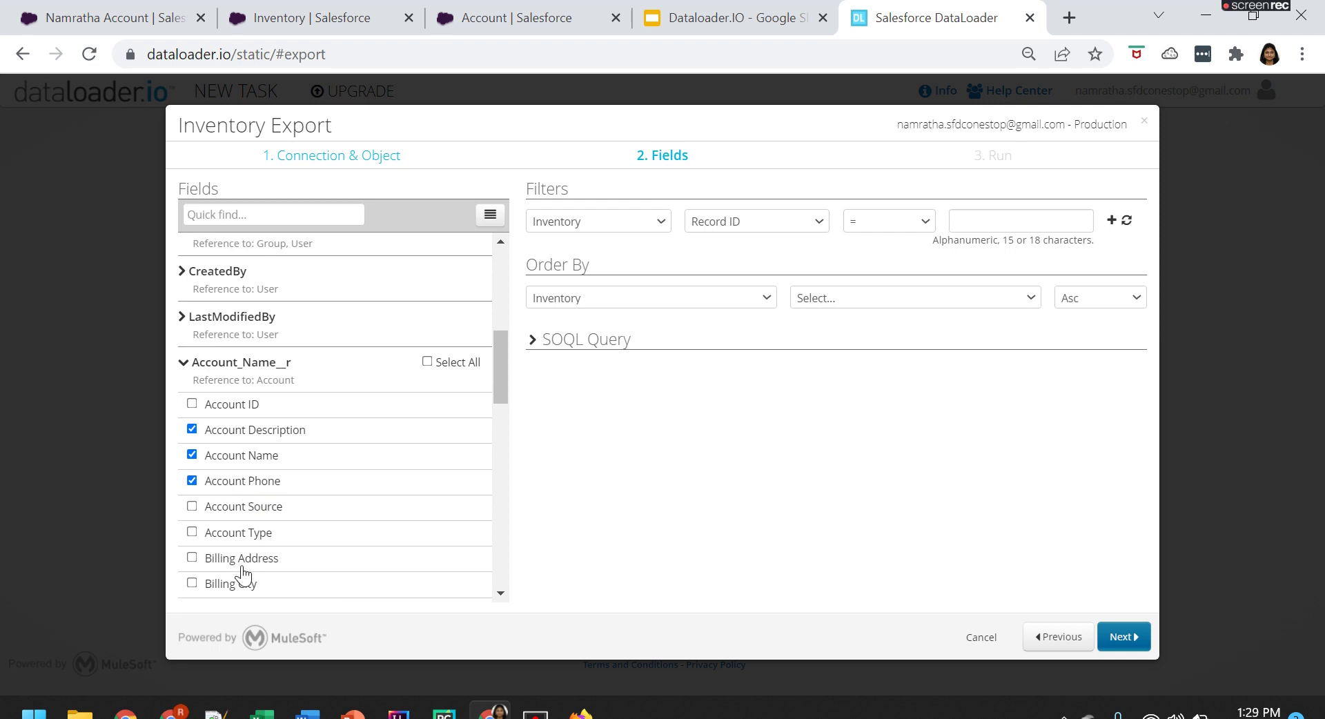
pyautogui.scroll(-3, 246, 517)
pyautogui.click(252, 332)
pyautogui.scroll(-5, 238, 469)
pyautogui.scroll(-5, 237, 549)
pyautogui.scroll(15, 236, 549)
pyautogui.scroll(-1, 237, 549)
pyautogui.scroll(-6, 237, 549)
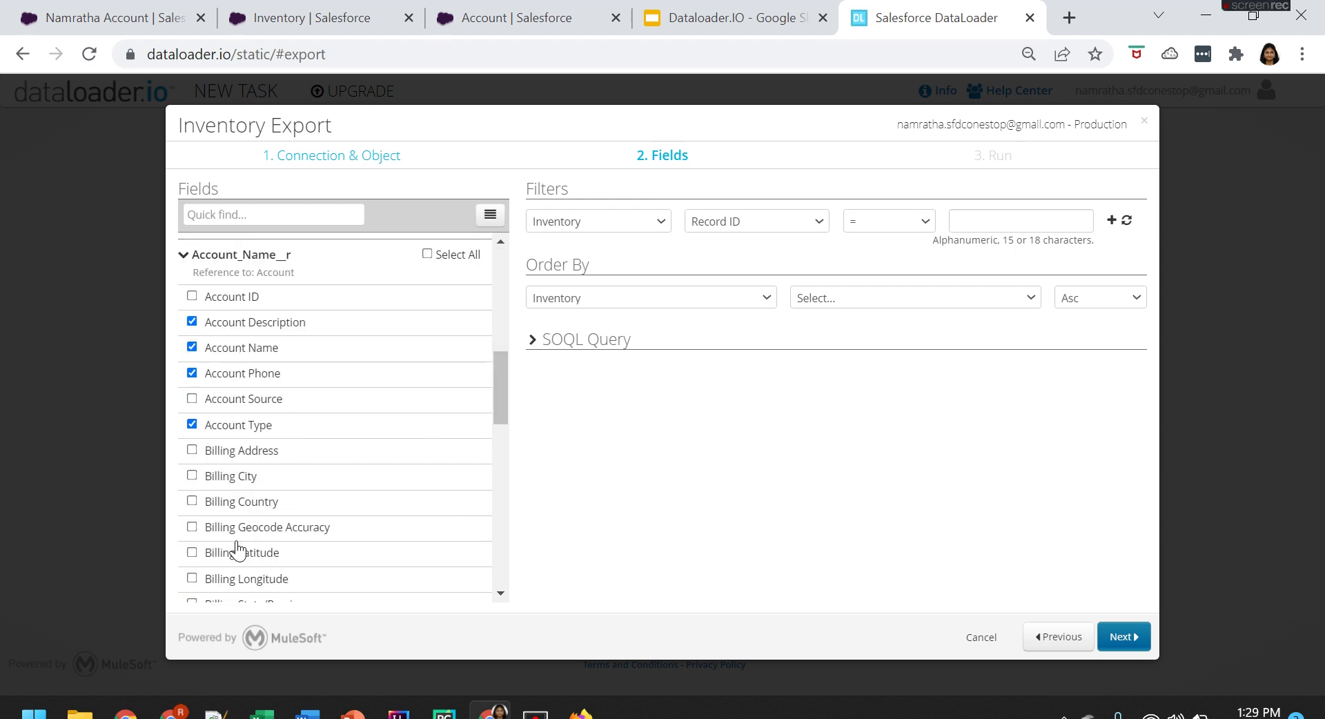
# Expand the SOQL query and examine how it lists the Inventory fields and the related Account_Name__r fields.
pyautogui.click(533, 340)
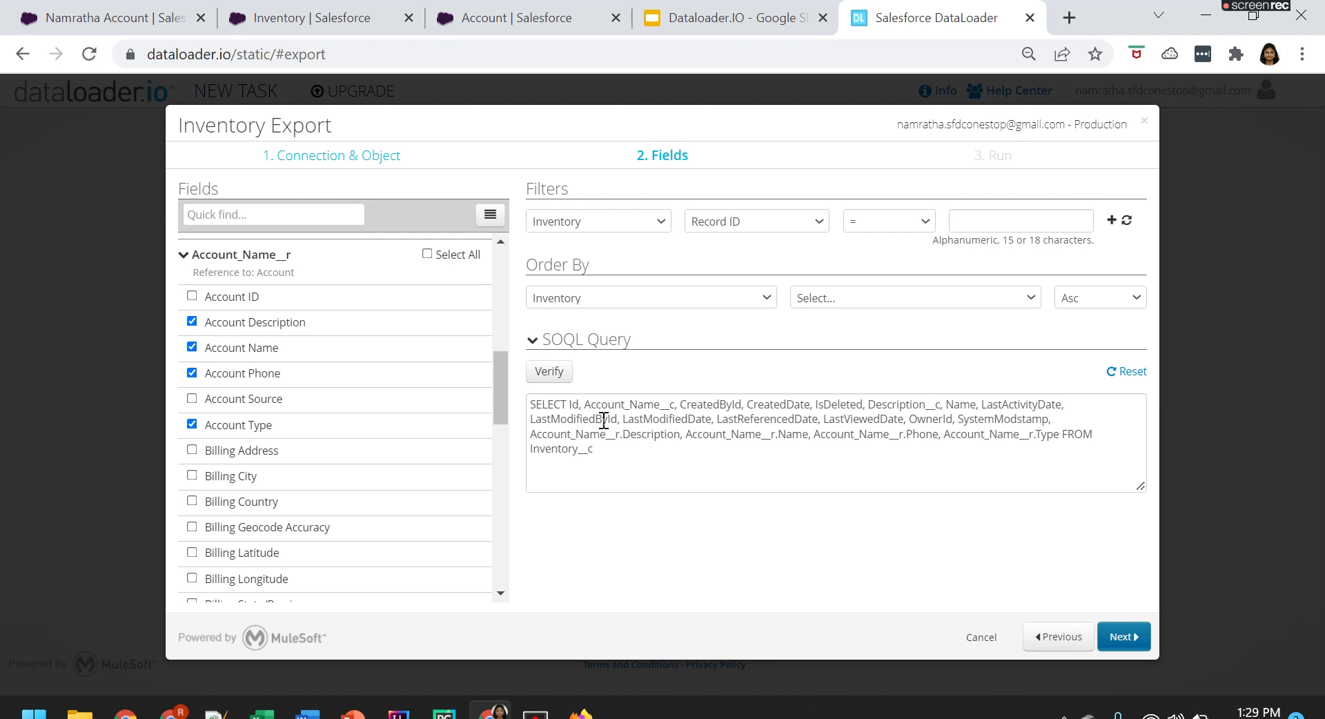
pyautogui.moveTo(584, 405); pyautogui.dragTo(1061, 419)
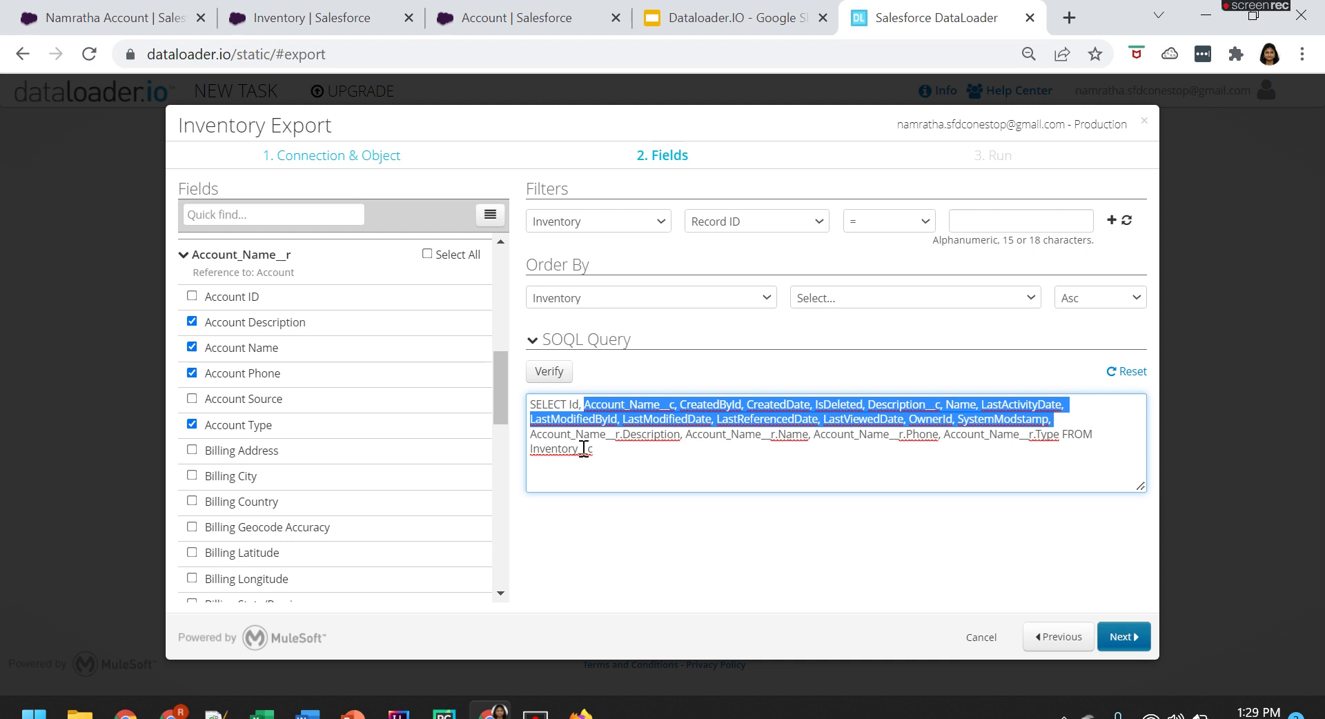
pyautogui.moveTo(534, 439); pyautogui.dragTo(633, 442)
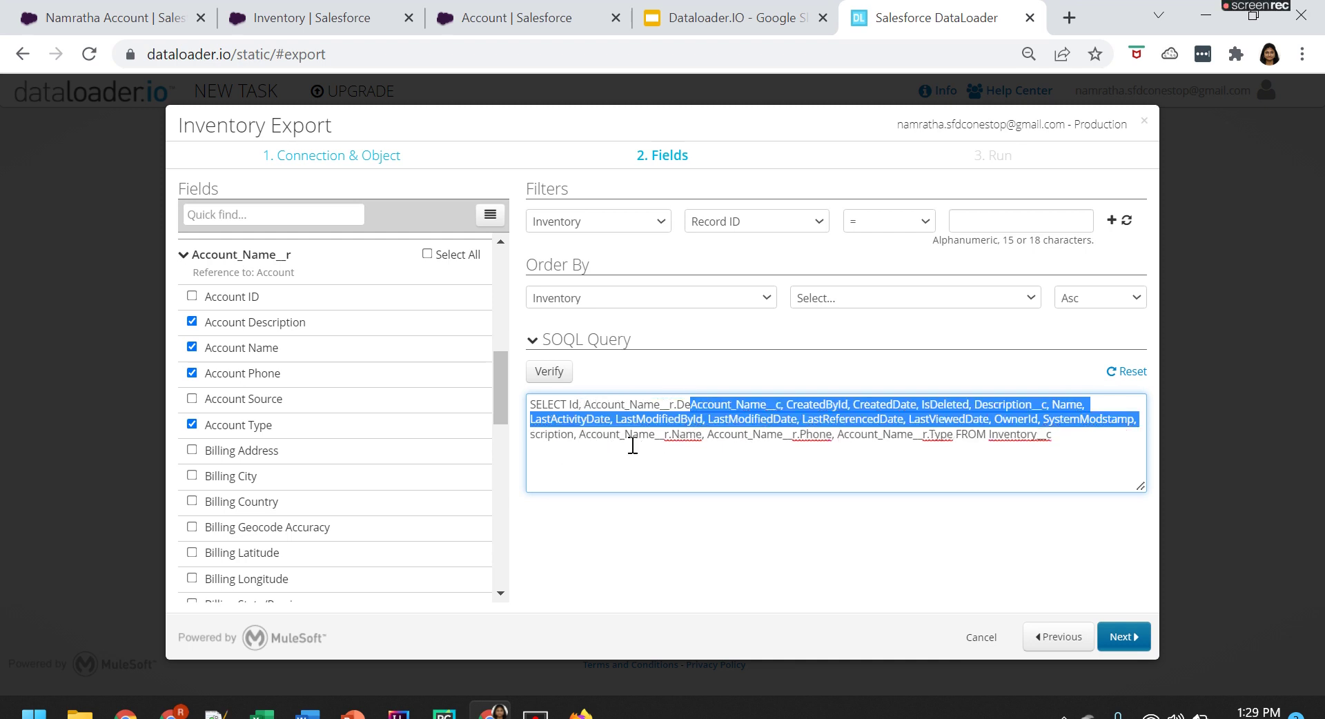
pyautogui.hotkey('ctrl', 'z')
pyautogui.doubleClick(590, 435)
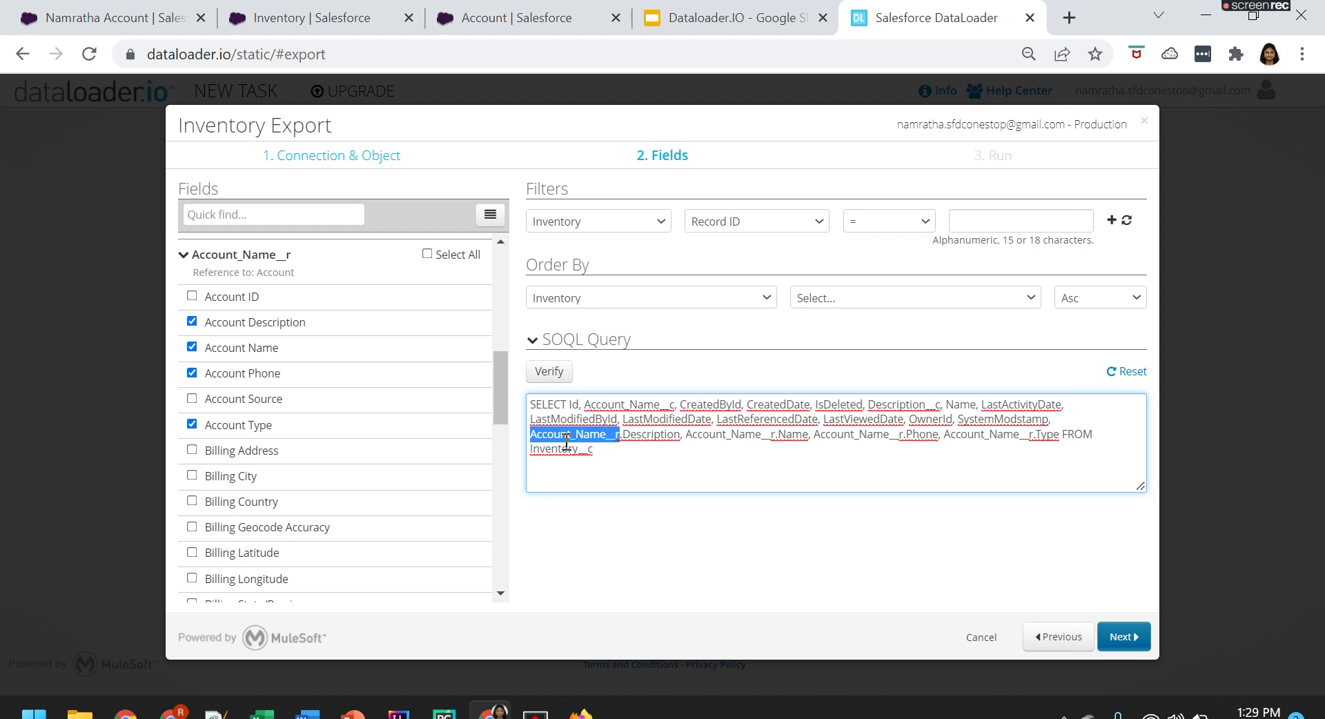
pyautogui.doubleClick(652, 435)
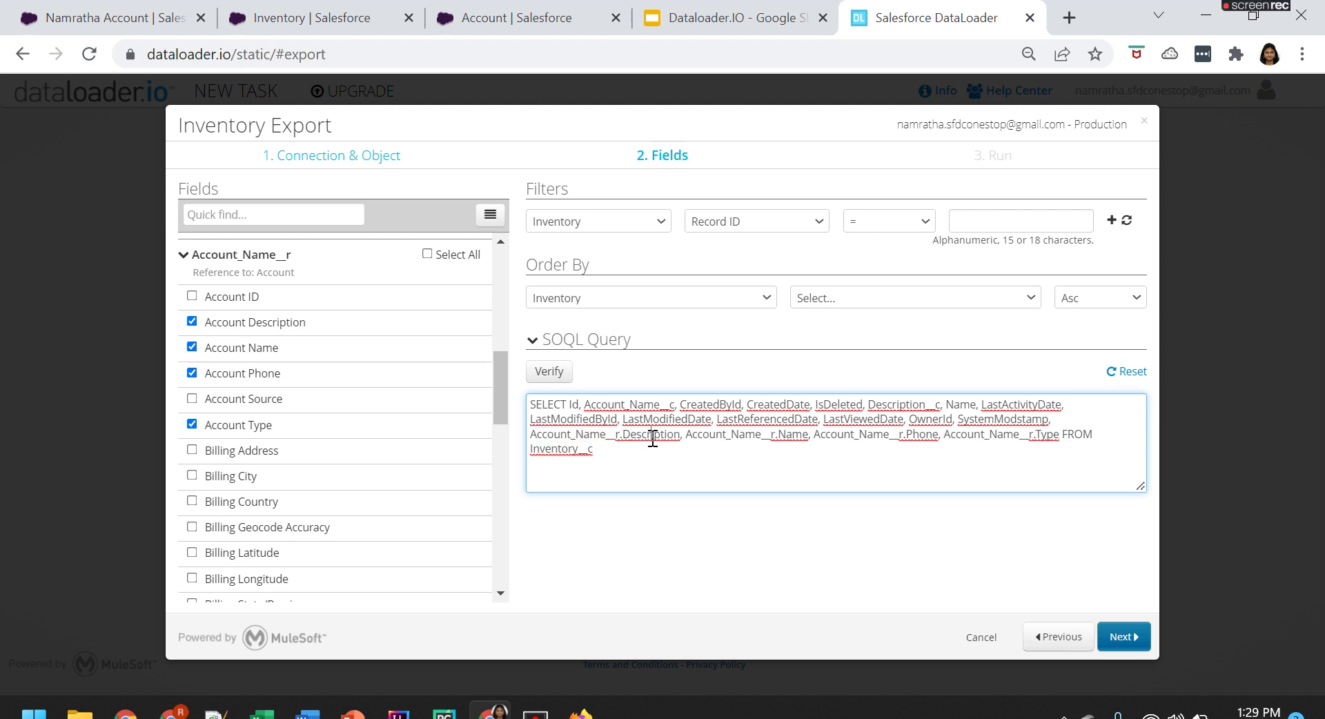
pyautogui.doubleClick(800, 434)
pyautogui.doubleClick(927, 435)
pyautogui.doubleClick(1050, 437)
pyautogui.click(544, 438)
pyautogui.doubleClick(544, 439)
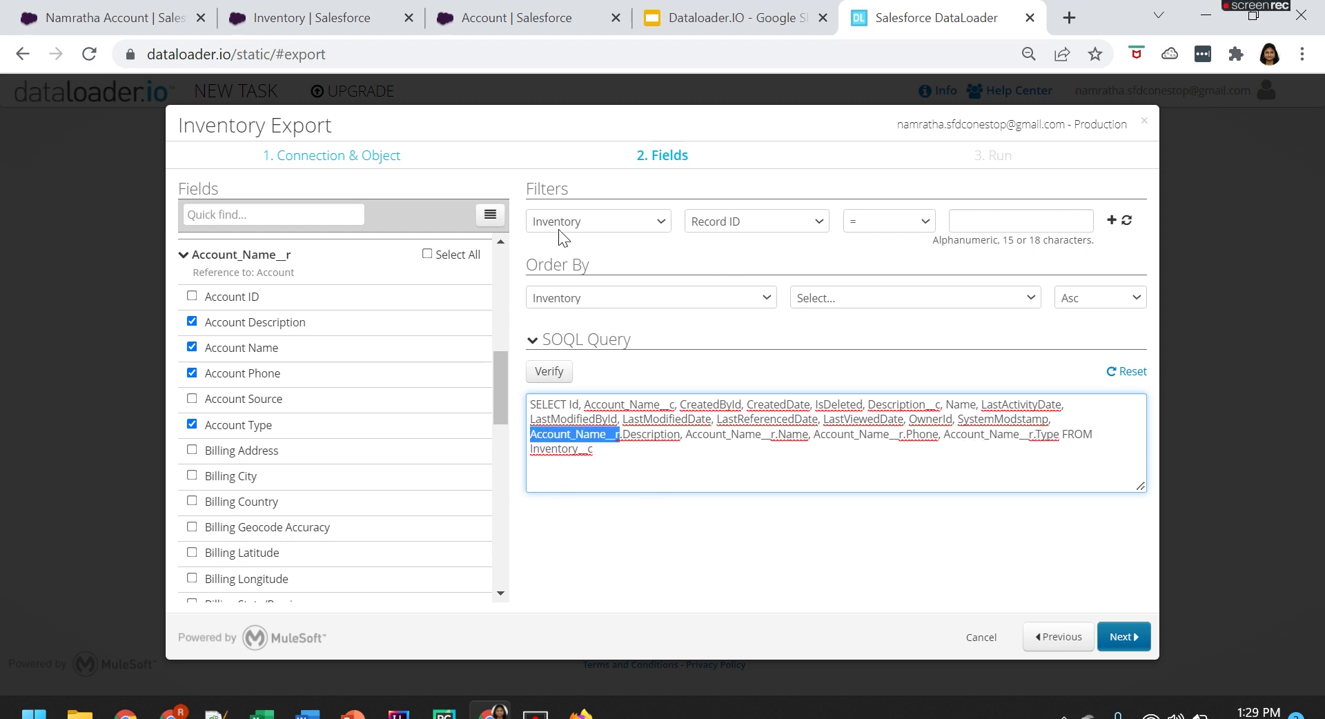
# Continue to the Inventory export's run summary, and save and run the task.
pyautogui.click(1122, 637)
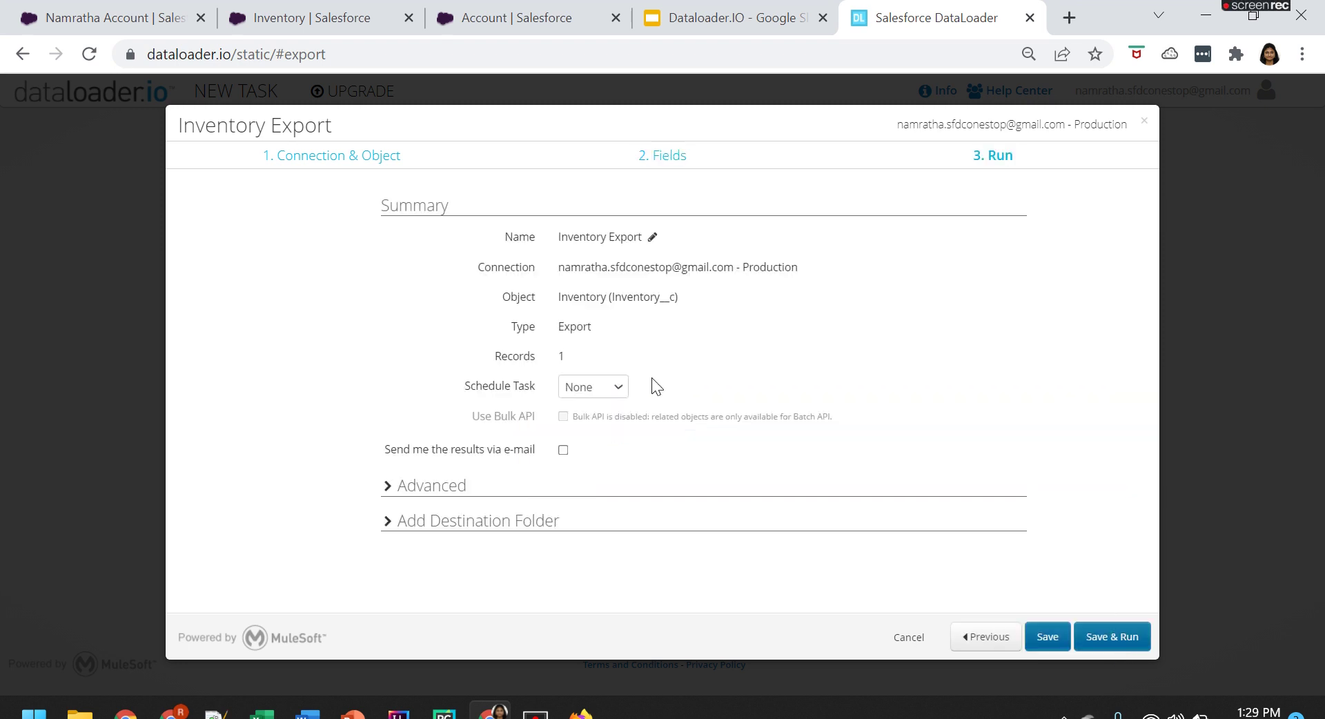
pyautogui.moveTo(557, 357); pyautogui.dragTo(570, 358)
pyautogui.click(1099, 636)
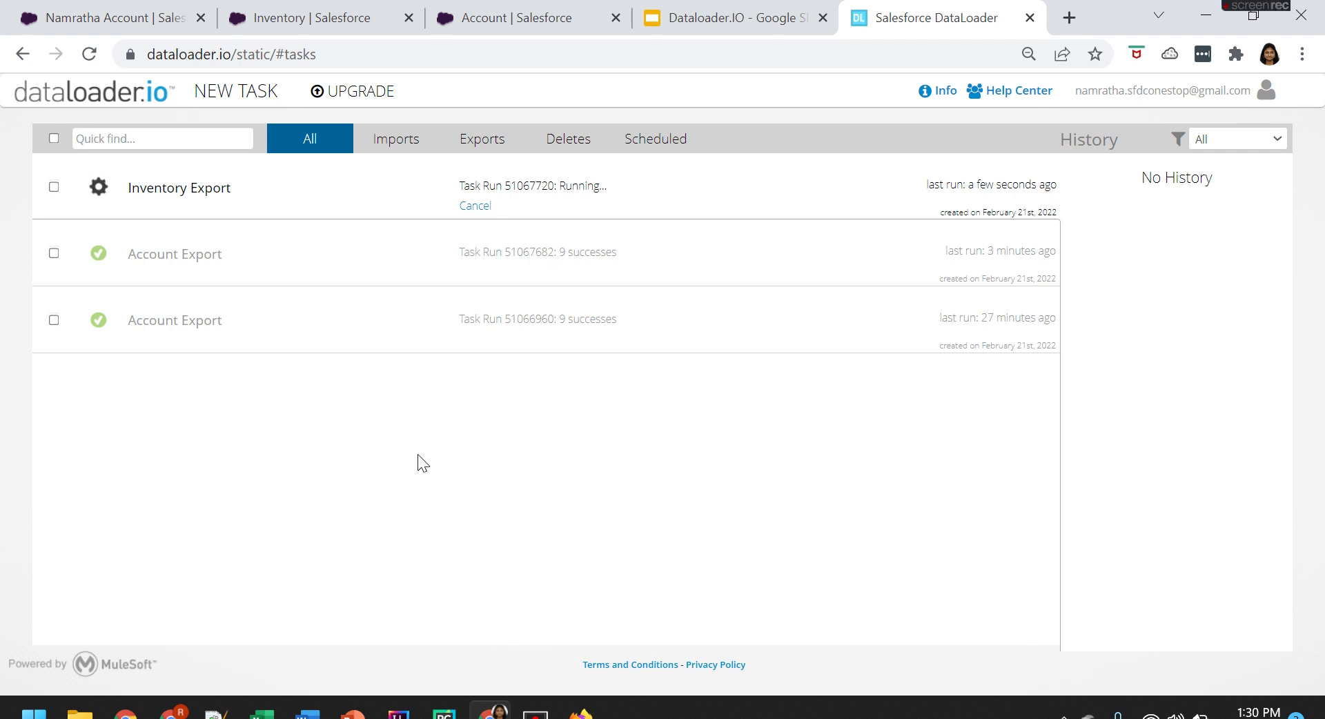
pyautogui.click(249, 100)
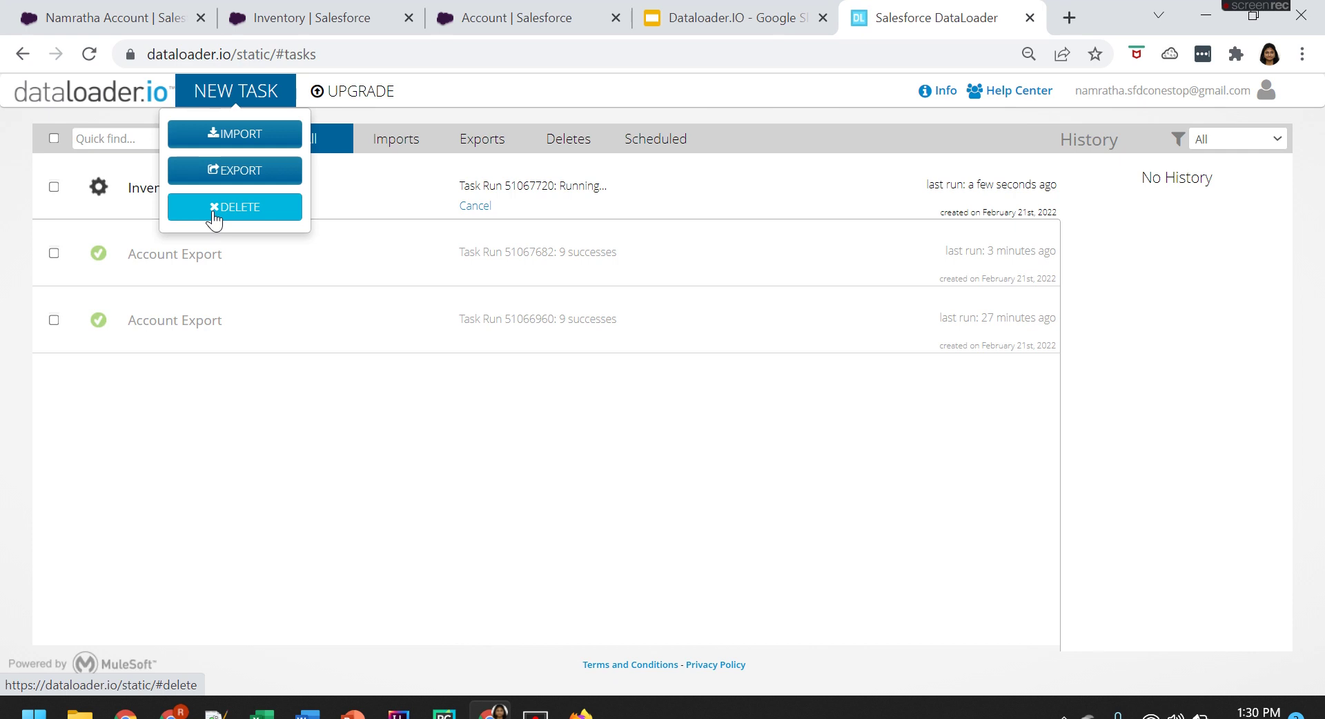
pyautogui.click(332, 468)
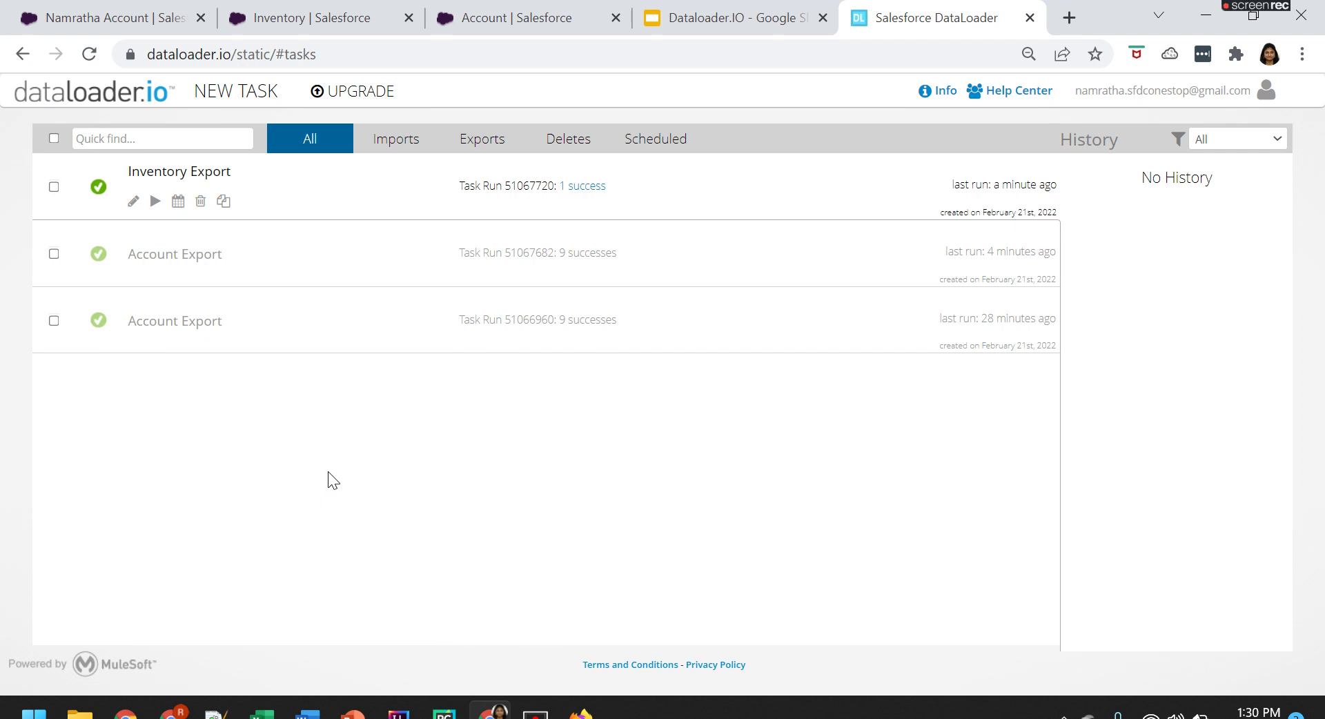
# Open the Inventory export's downloaded CSV results in Excel and select the Account_Name__r.Account Name header cell.
pyautogui.click(591, 186)
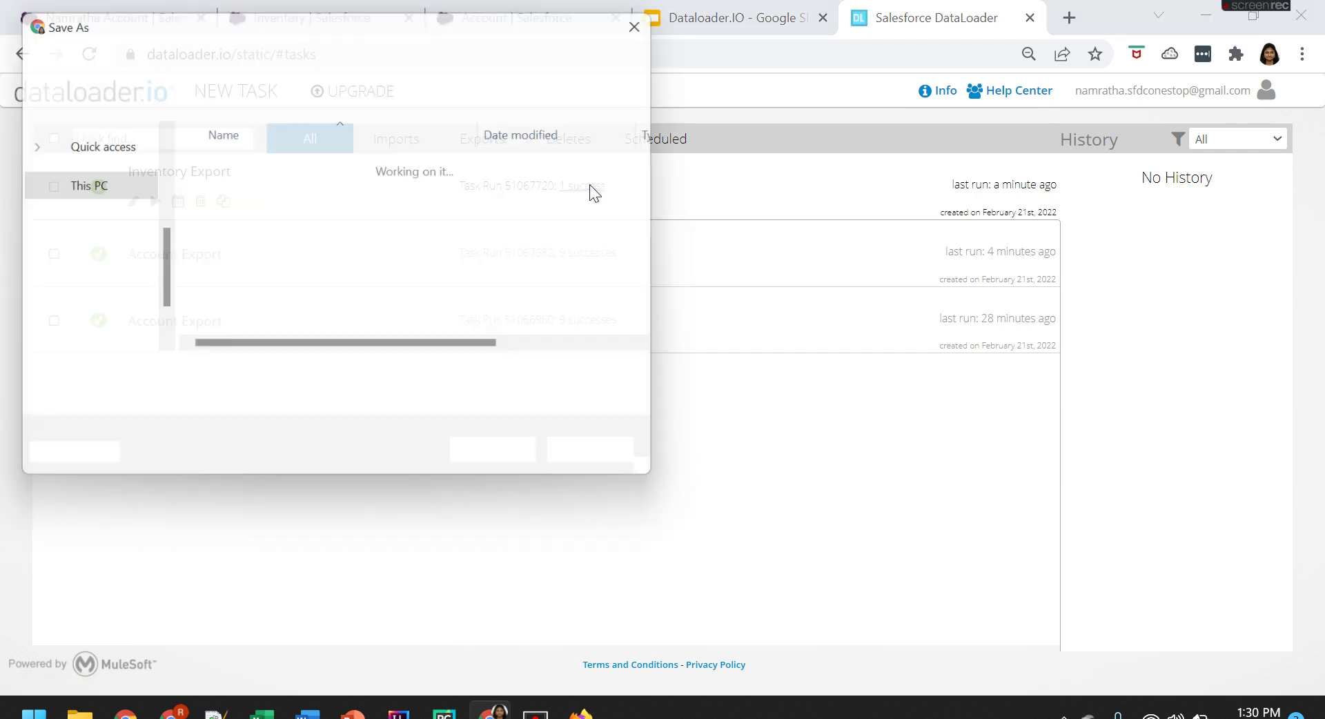
pyautogui.click(498, 472)
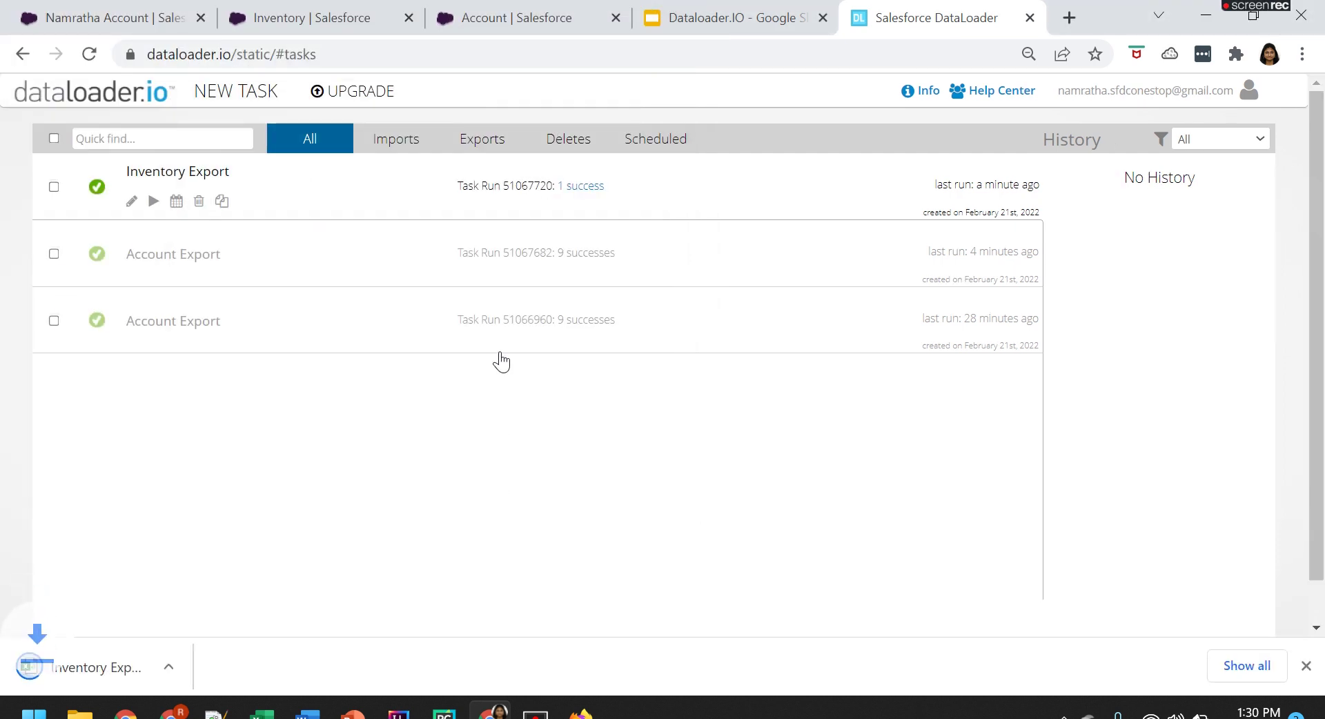
pyautogui.click(78, 666)
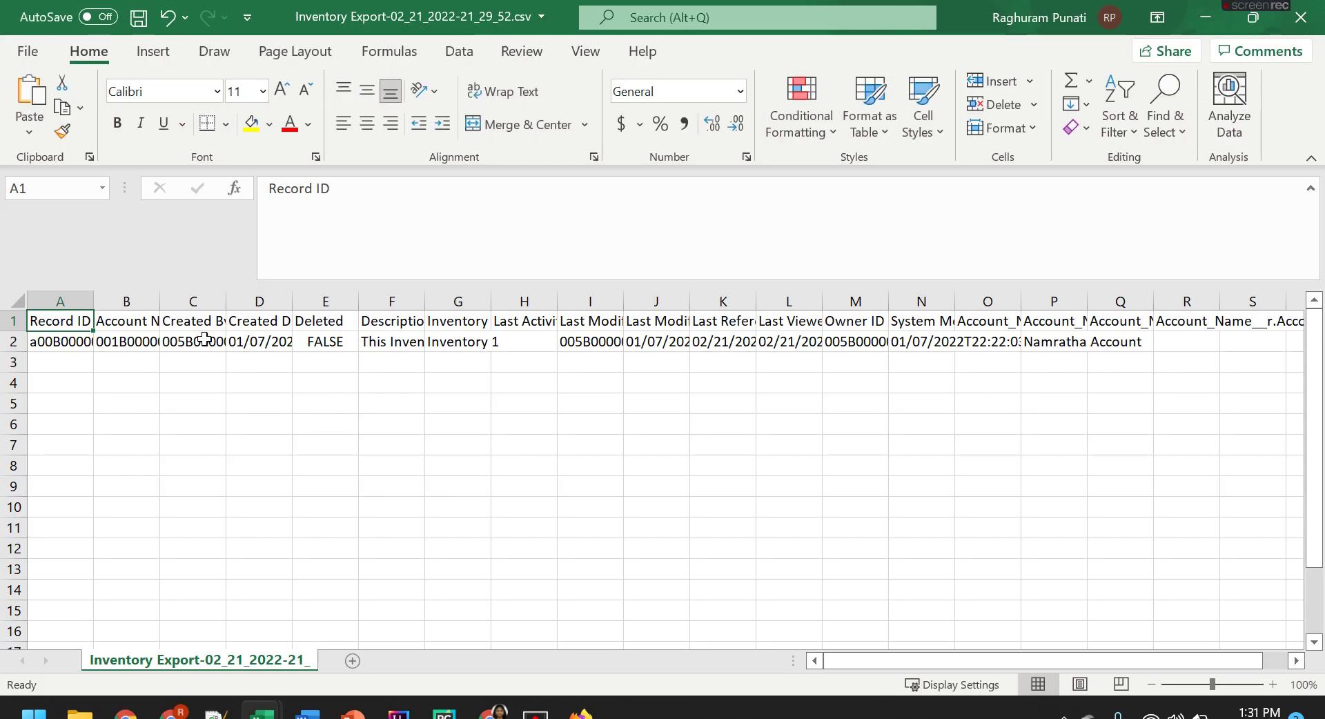
pyautogui.hscroll(1, 943, 656)
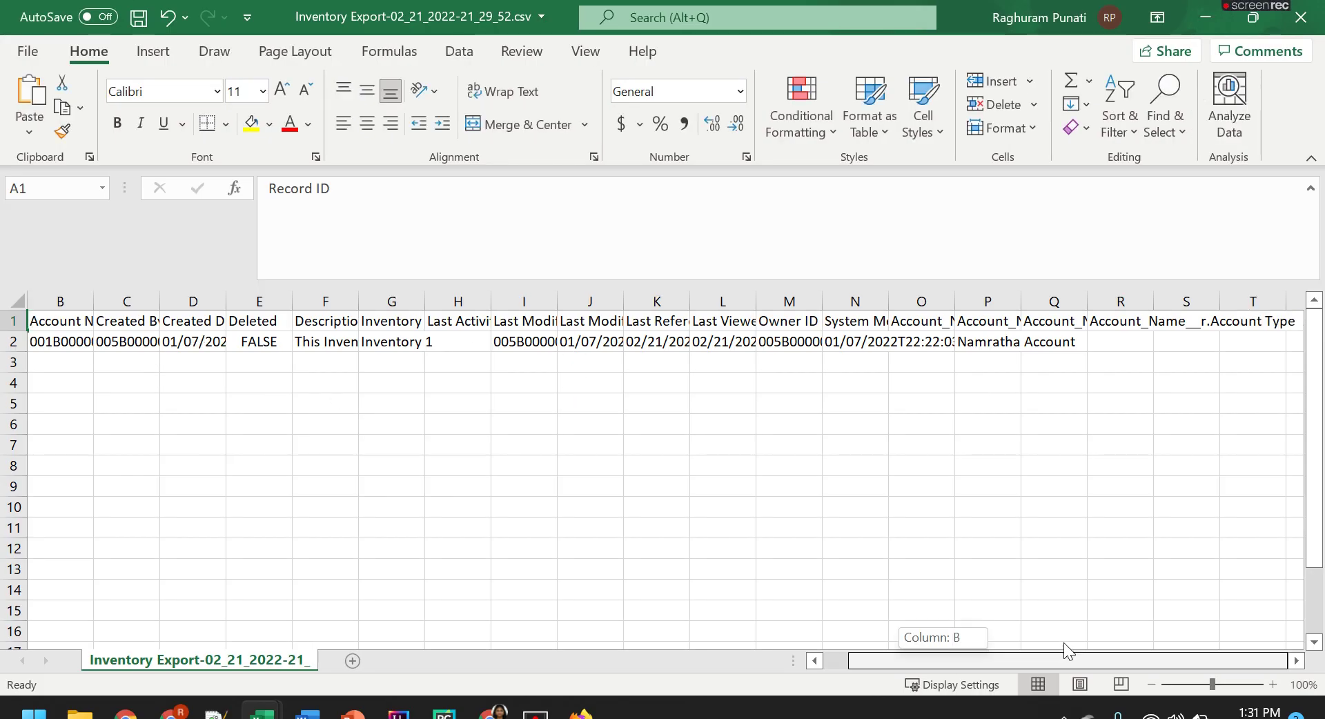
pyautogui.click(976, 325)
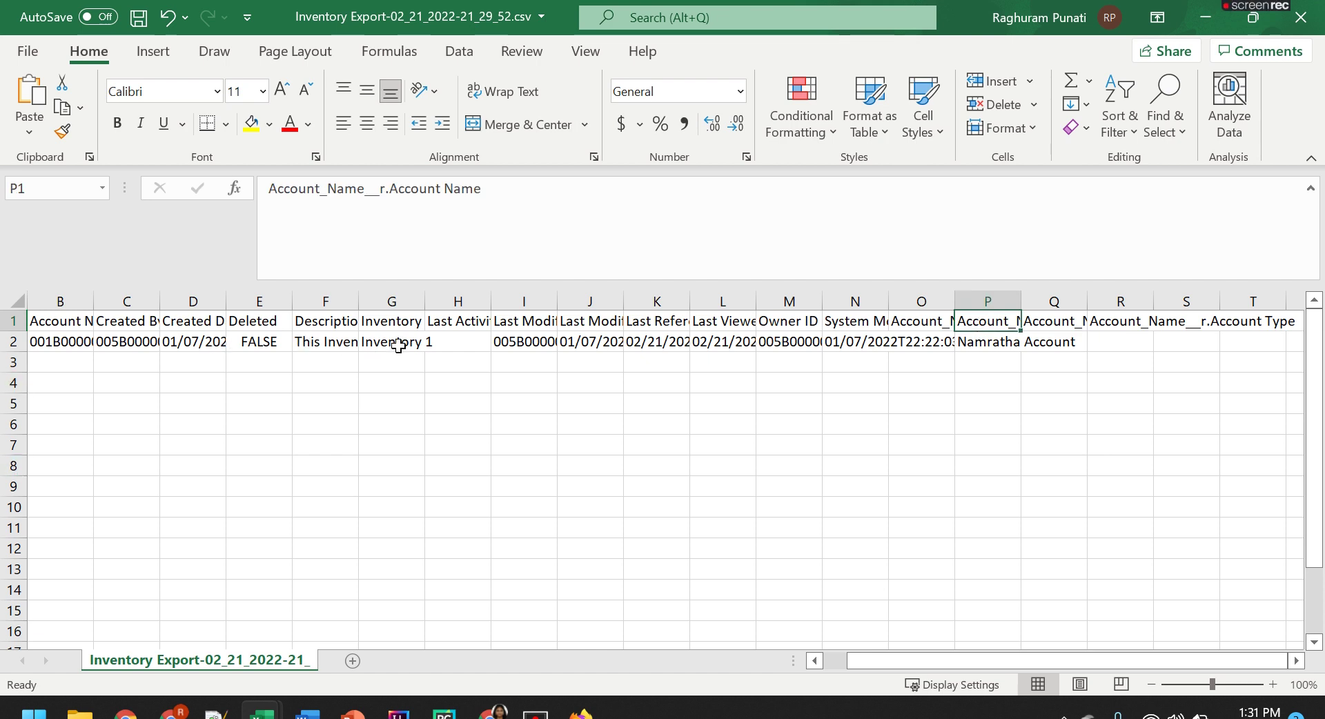
# Examine the Inventory export's Account_Name__r header and value cells, and select the range B1:S2.
pyautogui.click(992, 343)
pyautogui.click(1067, 320)
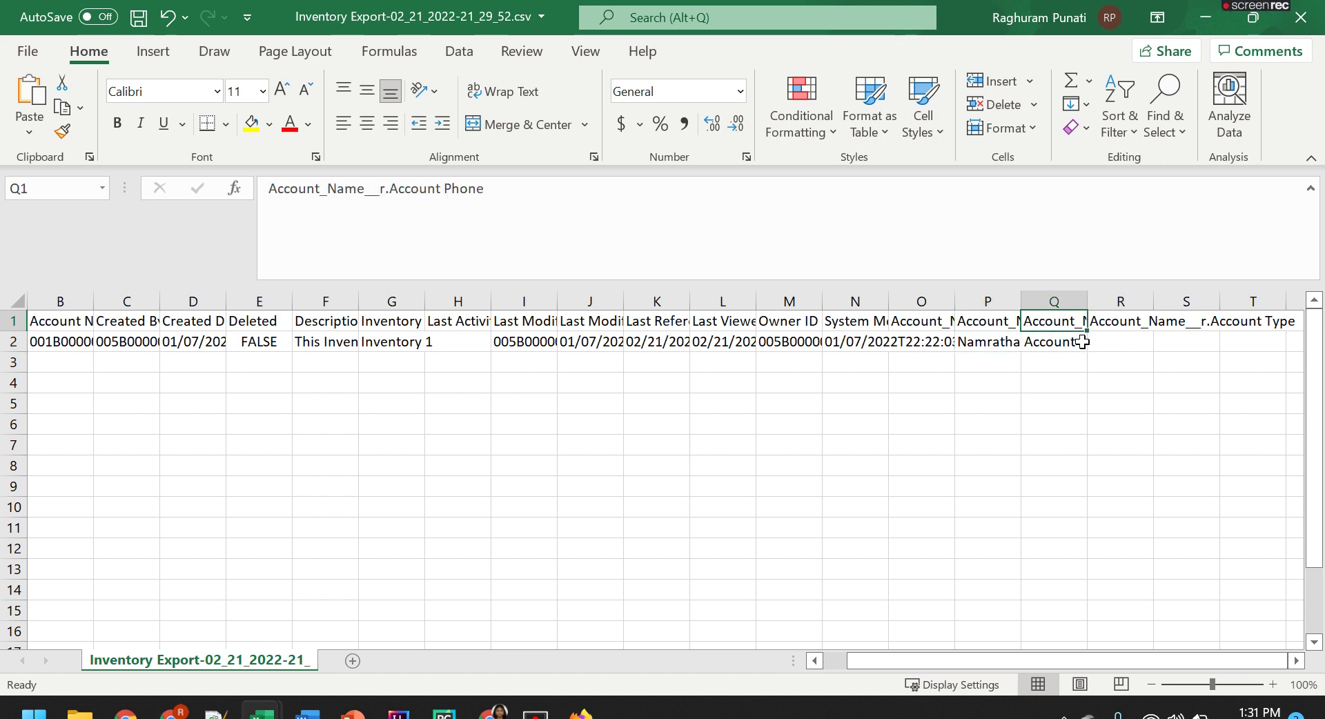
pyautogui.click(1109, 344)
pyautogui.click(1114, 322)
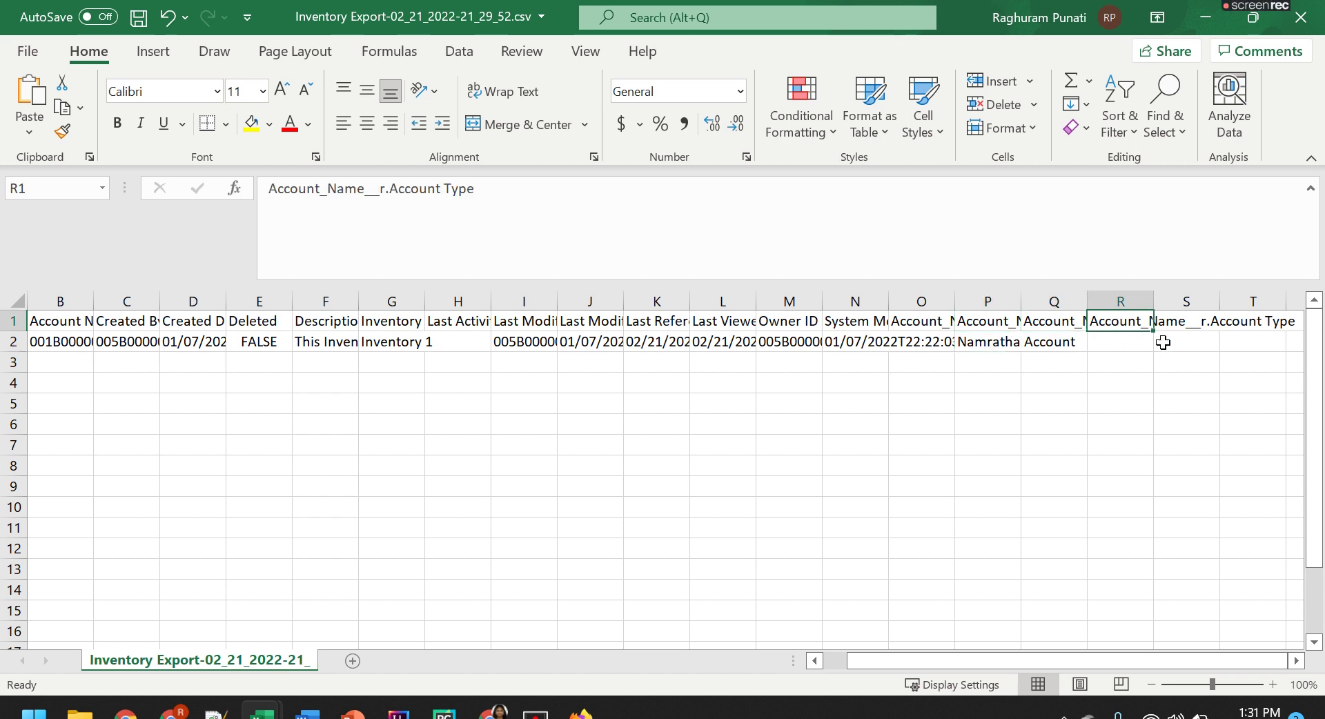
pyautogui.click(1185, 336)
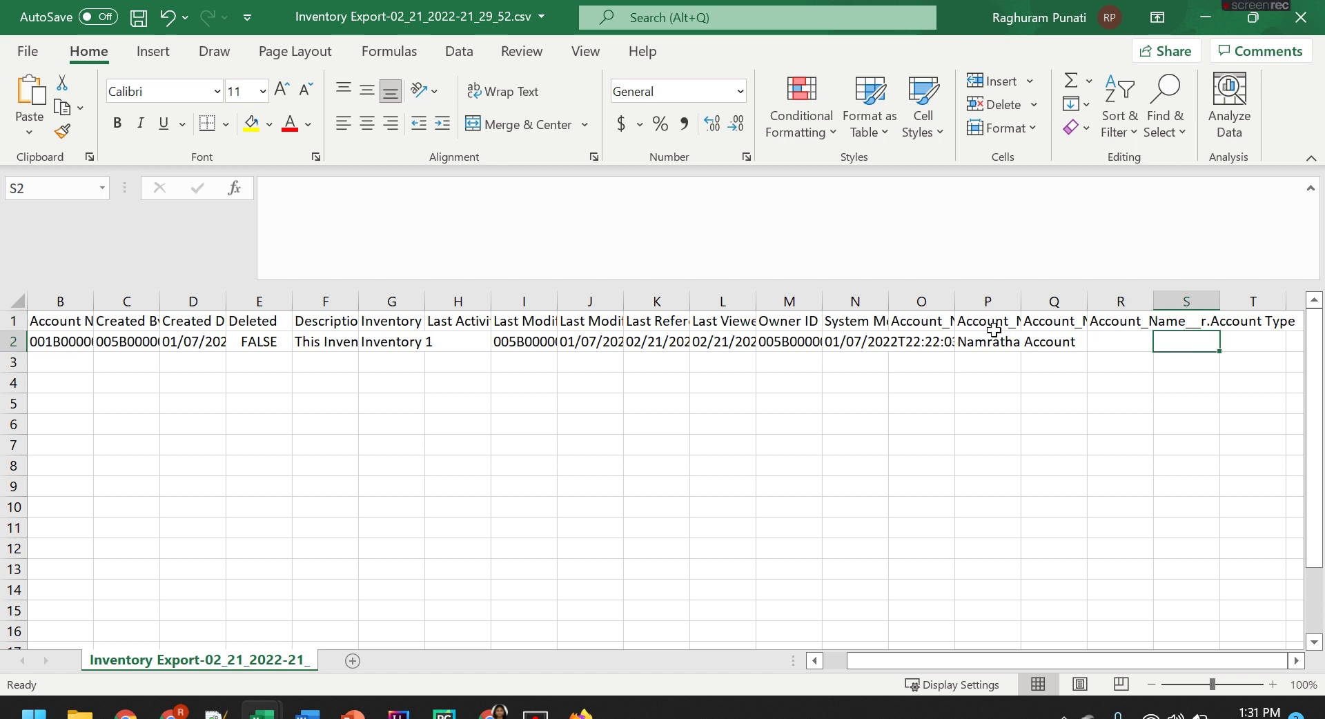
pyautogui.click(61, 322)
pyautogui.moveTo(274, 318); pyautogui.dragTo(1189, 343)
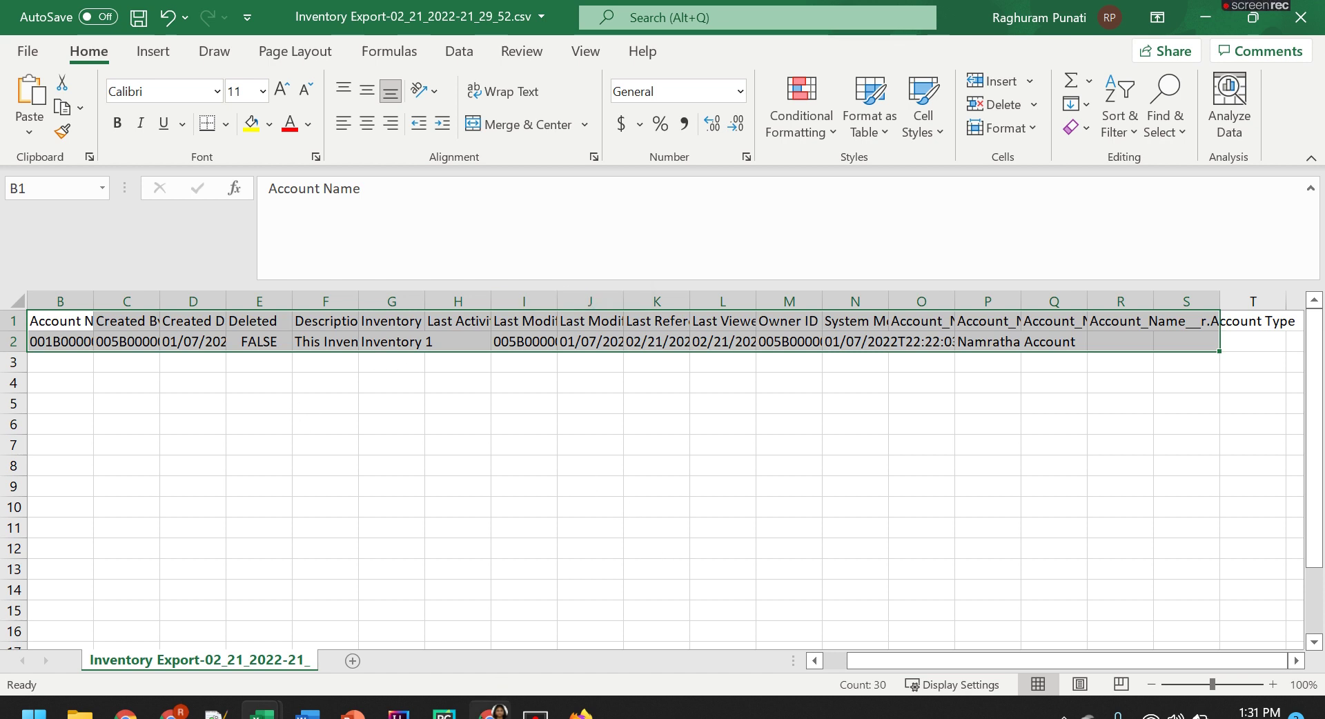
# Switch to dataloader.io, start an import task with the Insert operation for the Inventory object, and continue to the file selection.
pyautogui.click(492, 712)
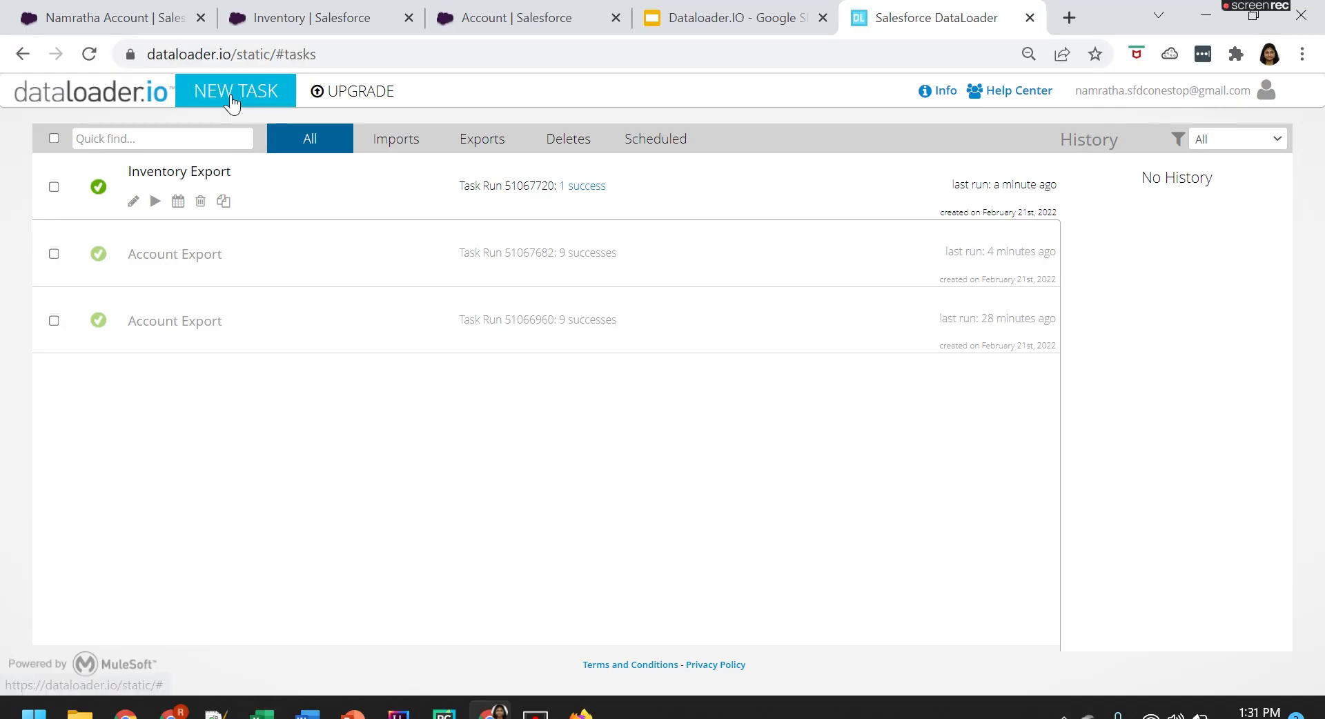
pyautogui.click(231, 102)
pyautogui.click(229, 135)
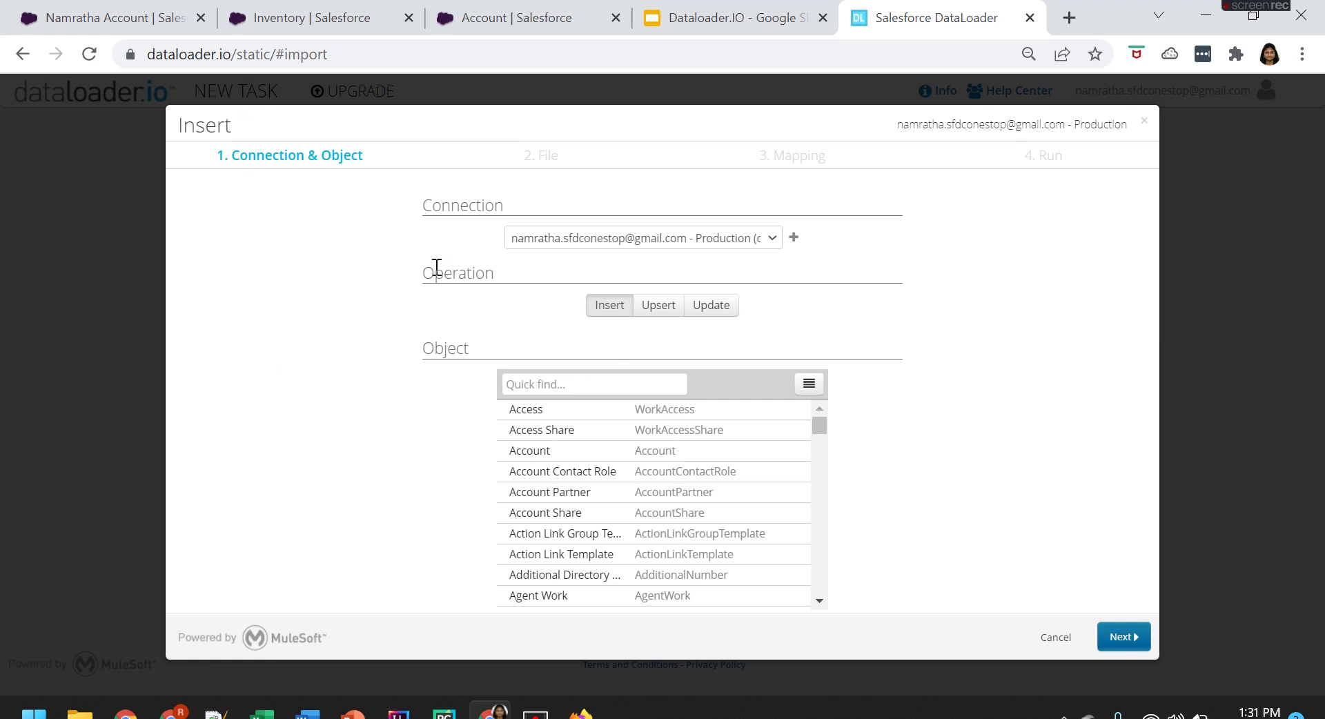
pyautogui.moveTo(423, 272); pyautogui.dragTo(503, 284)
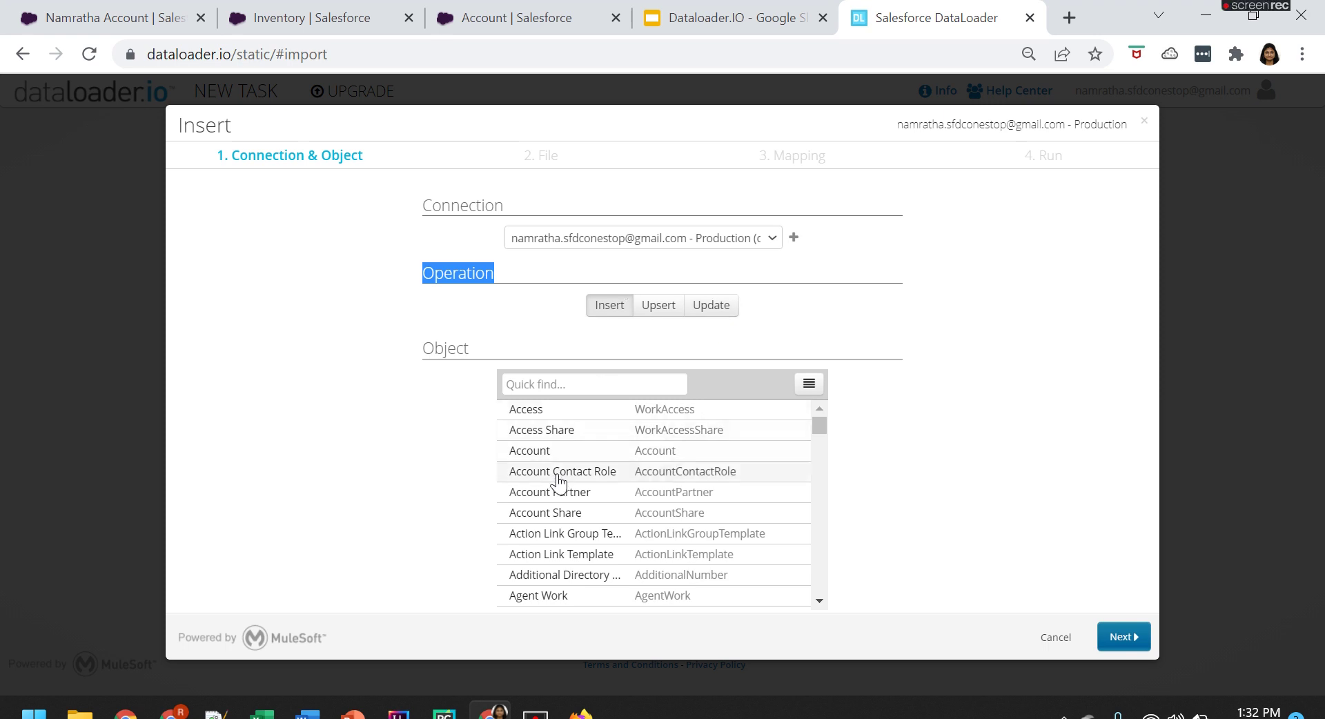
pyautogui.scroll(-5, 522, 484)
pyautogui.click(565, 384)
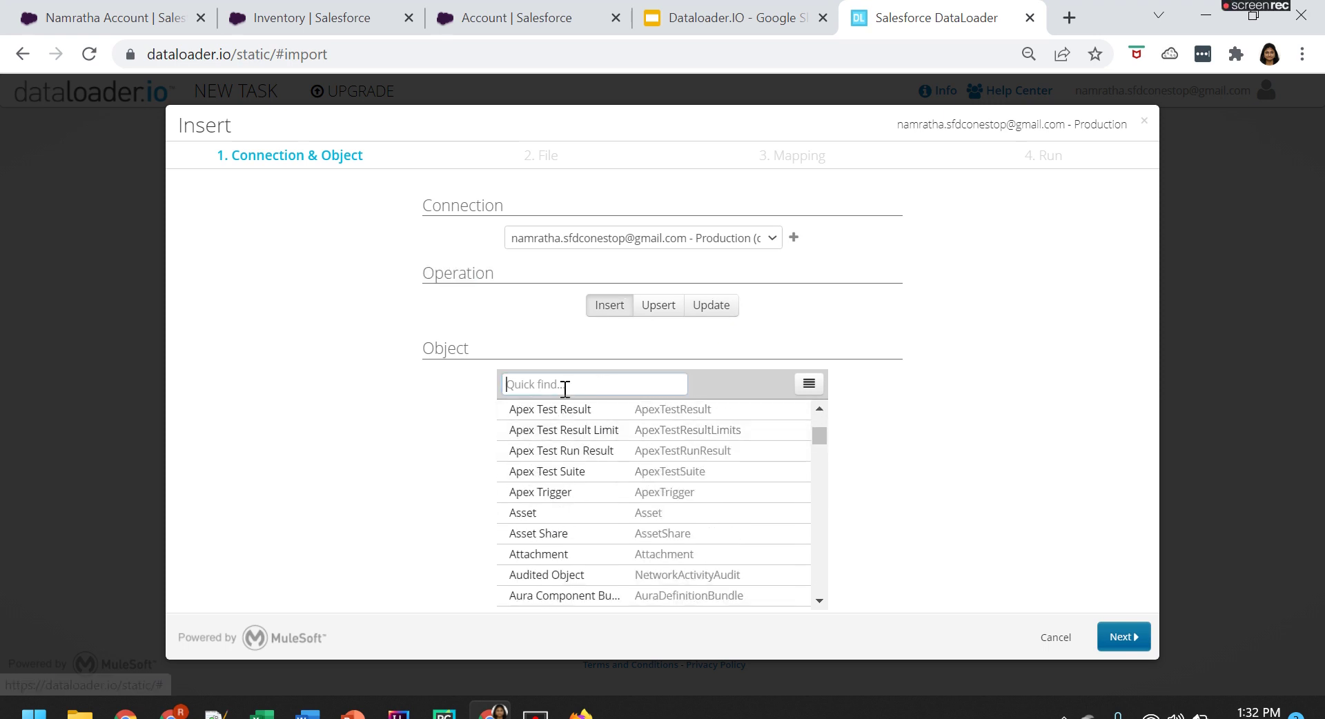
pyautogui.write('inv')
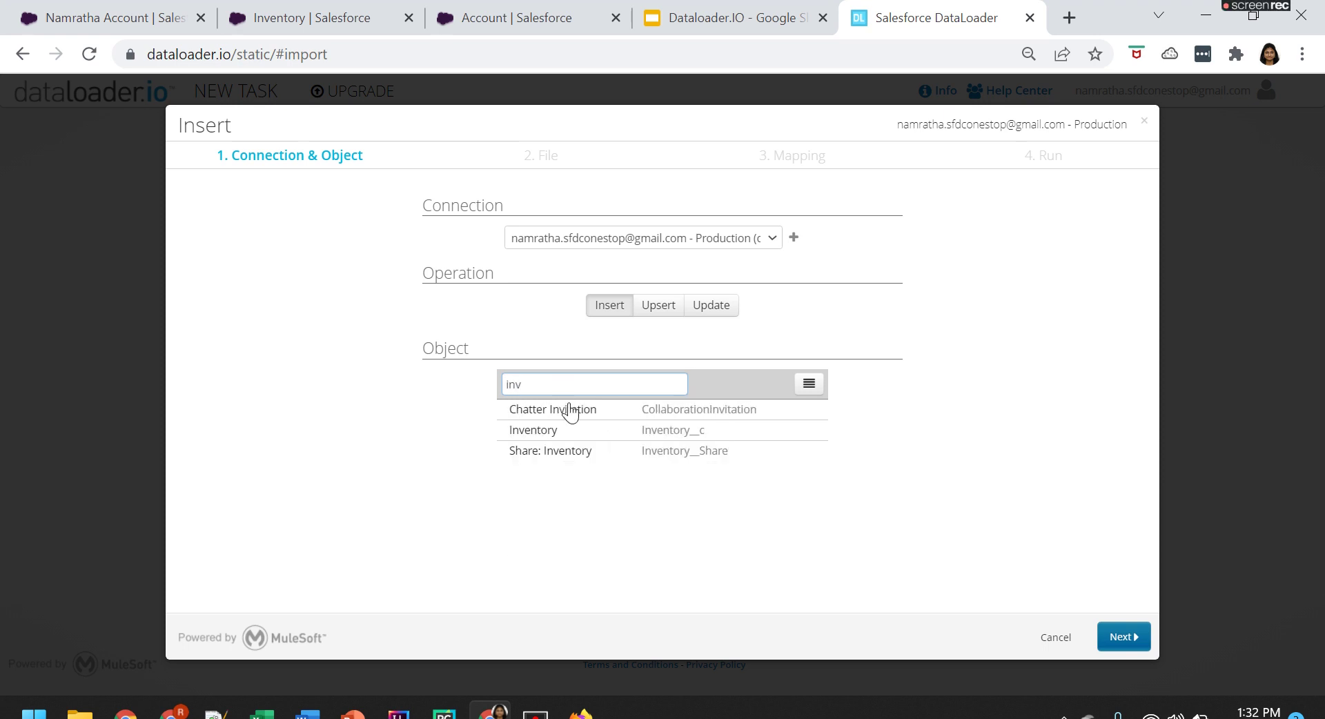
pyautogui.click(566, 435)
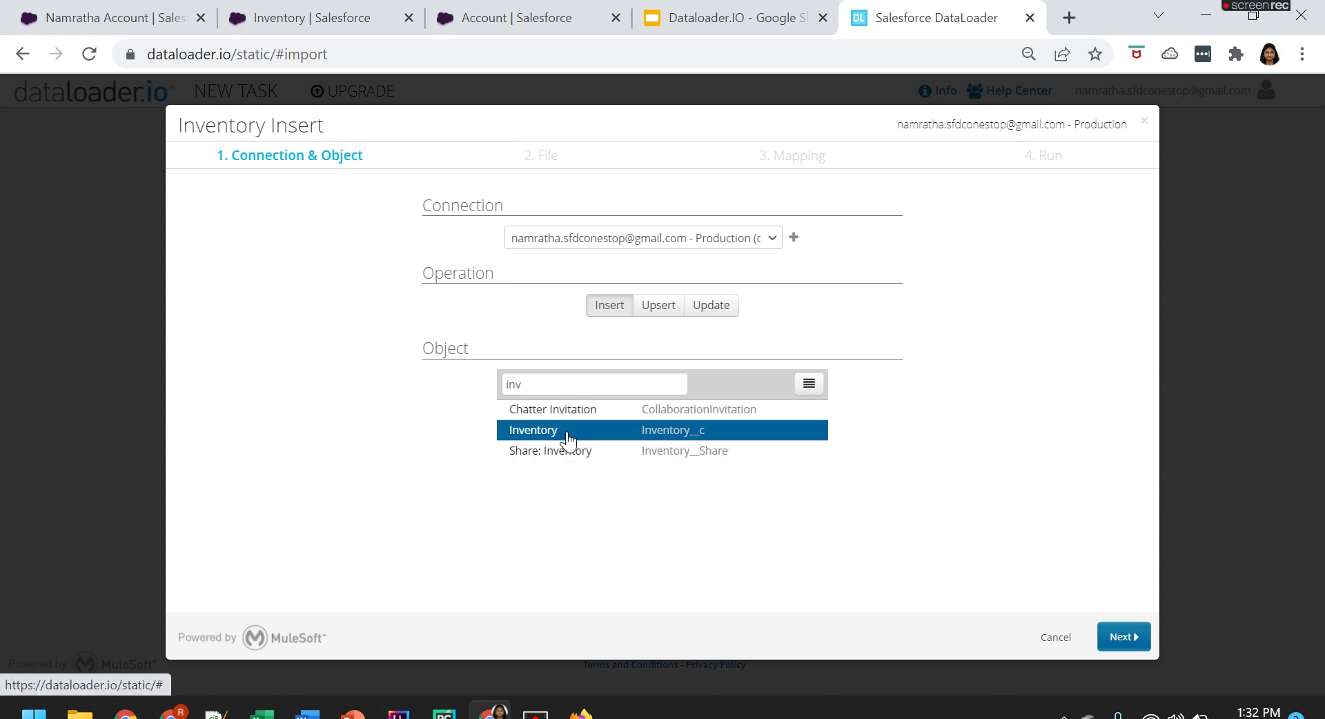
pyautogui.click(1109, 639)
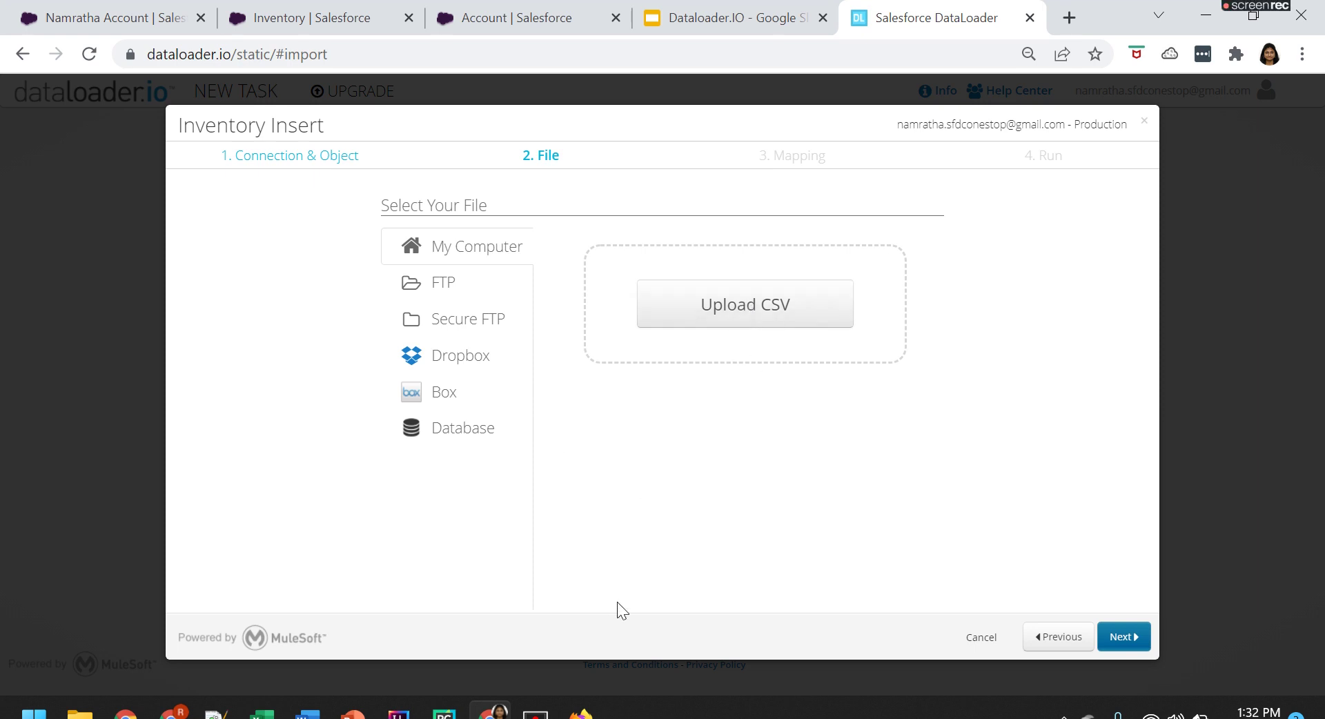
# Switch to the Account Export CSV in Excel and widen column A to show the full Account ID values.
pyautogui.moveTo(260, 711)
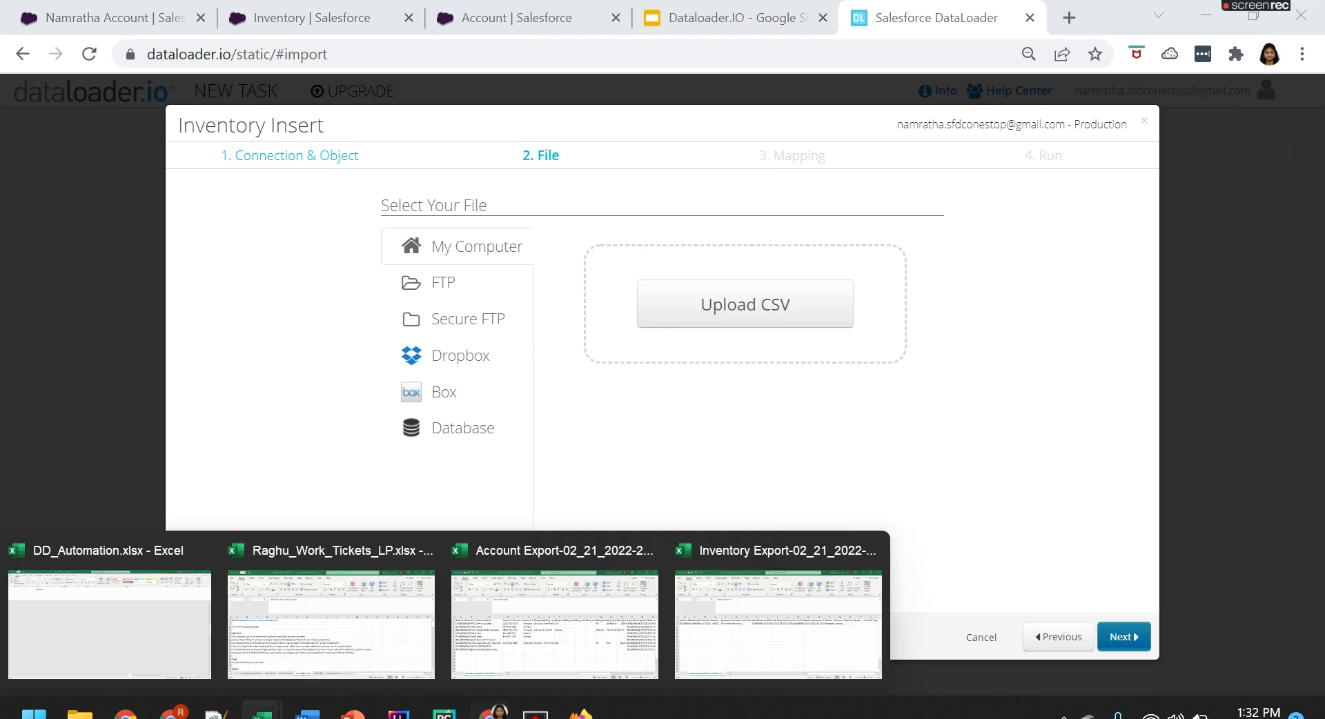
pyautogui.click(541, 586)
pyautogui.hotkey('ctrl', 'shift', 'Down')
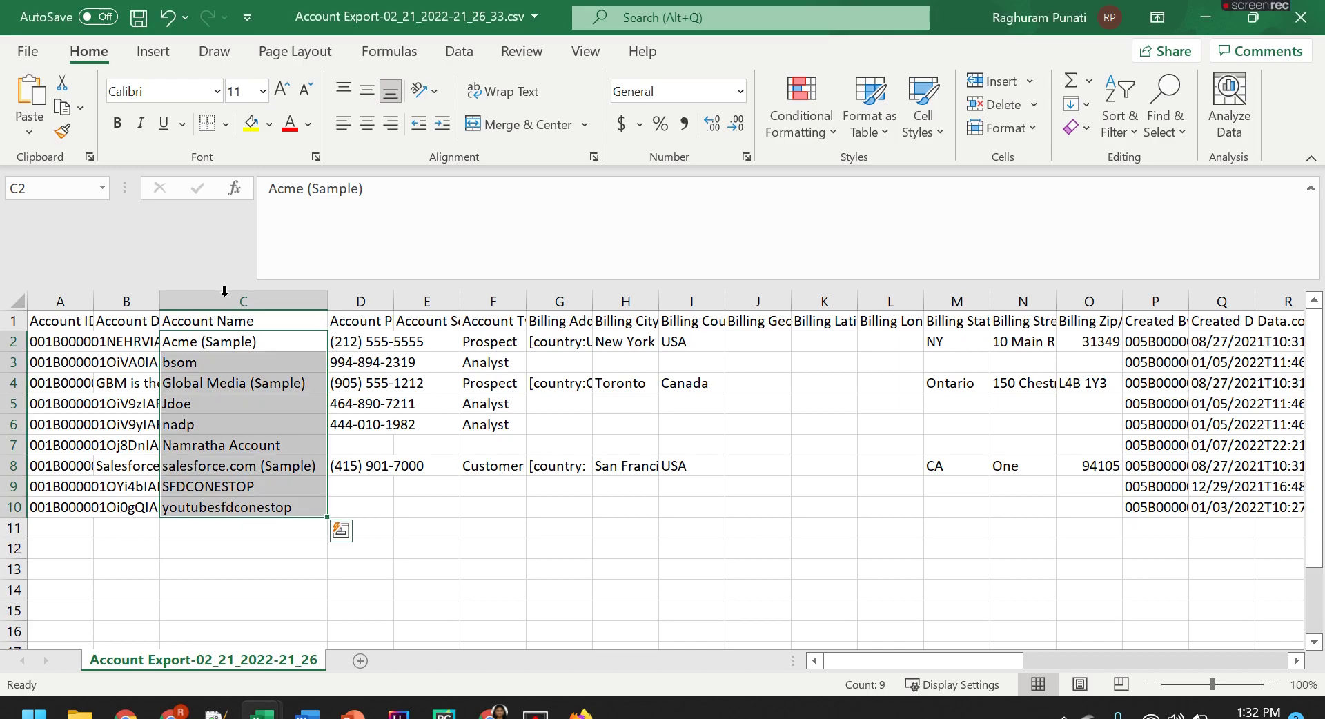
pyautogui.click(141, 338)
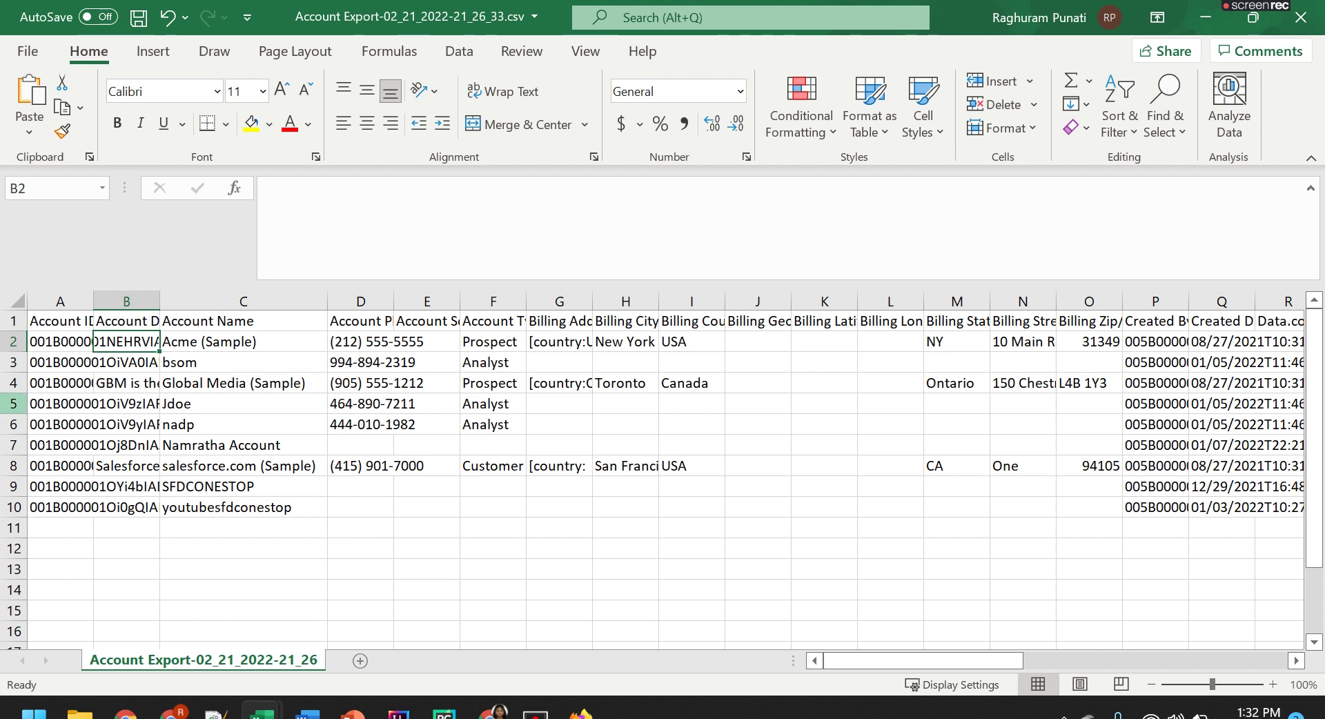
pyautogui.doubleClick(160, 307)
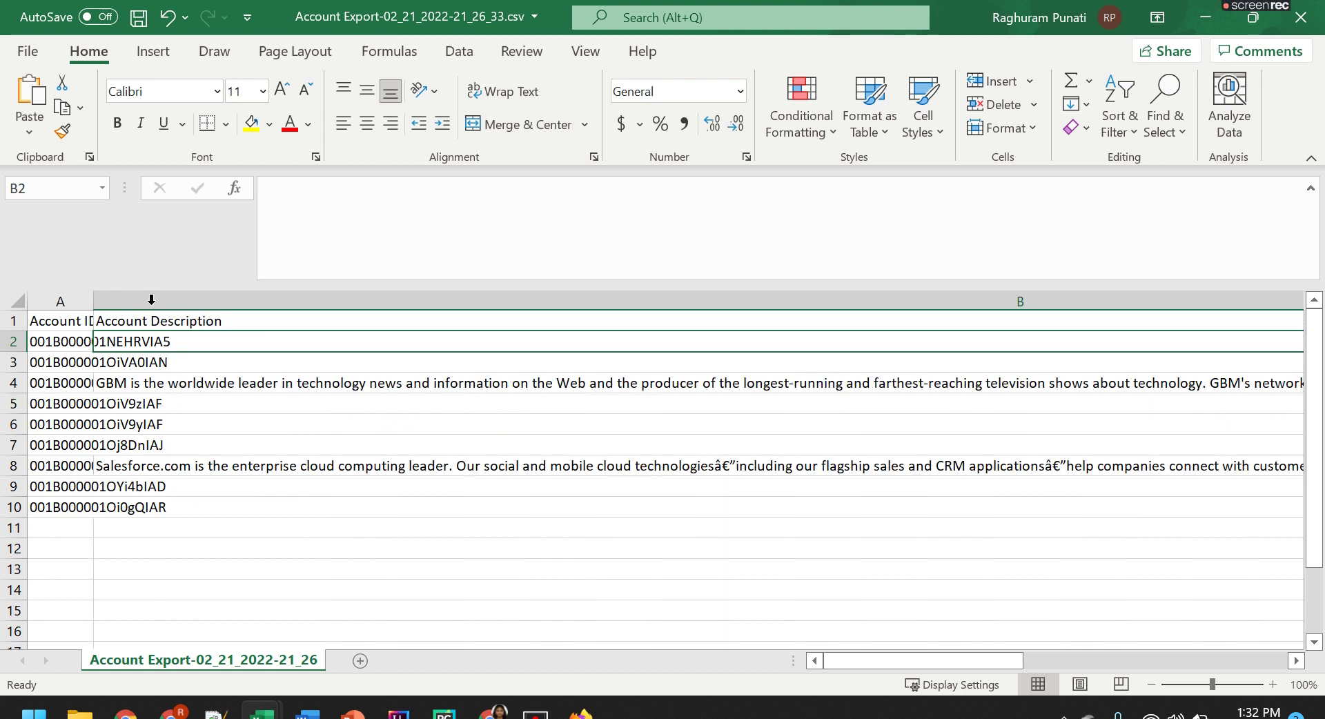
pyautogui.hotkey('ctrl', 'z')
pyautogui.hscroll(1, 98, 302)
pyautogui.hscroll(-1, 879, 665)
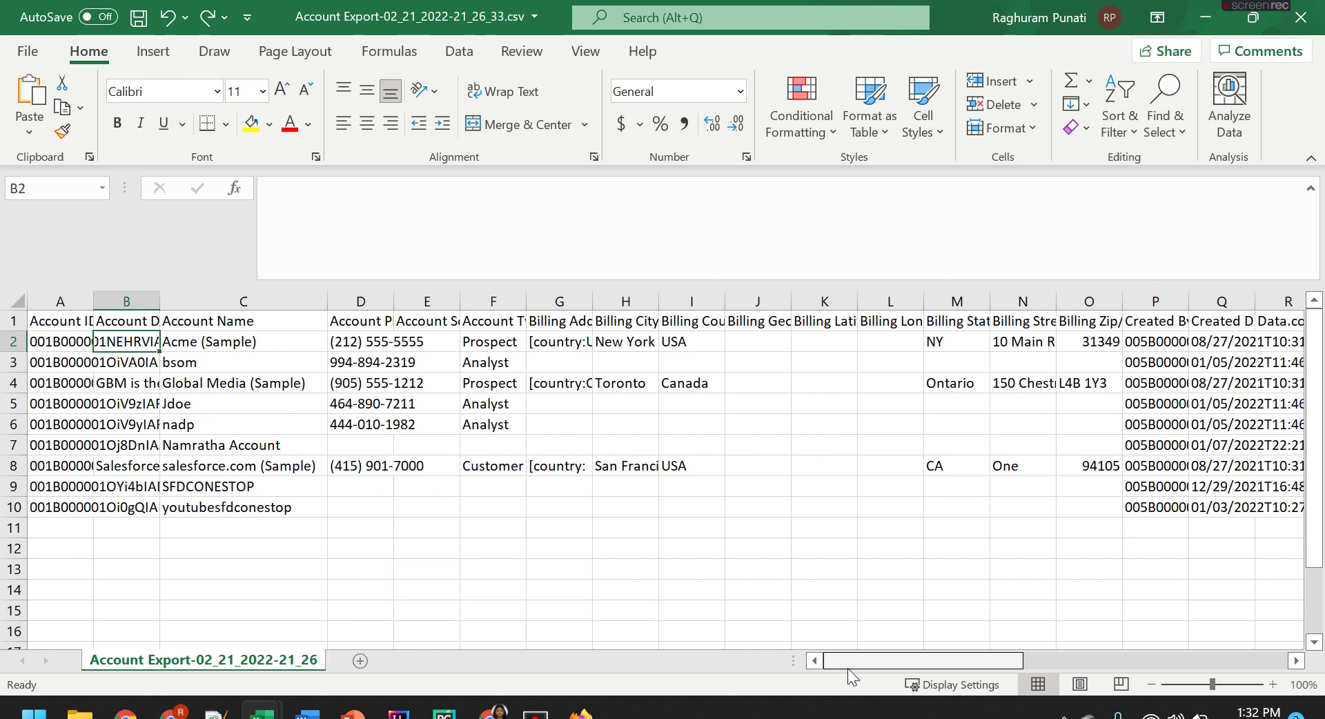
pyautogui.click(65, 342)
pyautogui.moveTo(94, 302); pyautogui.dragTo(174, 298)
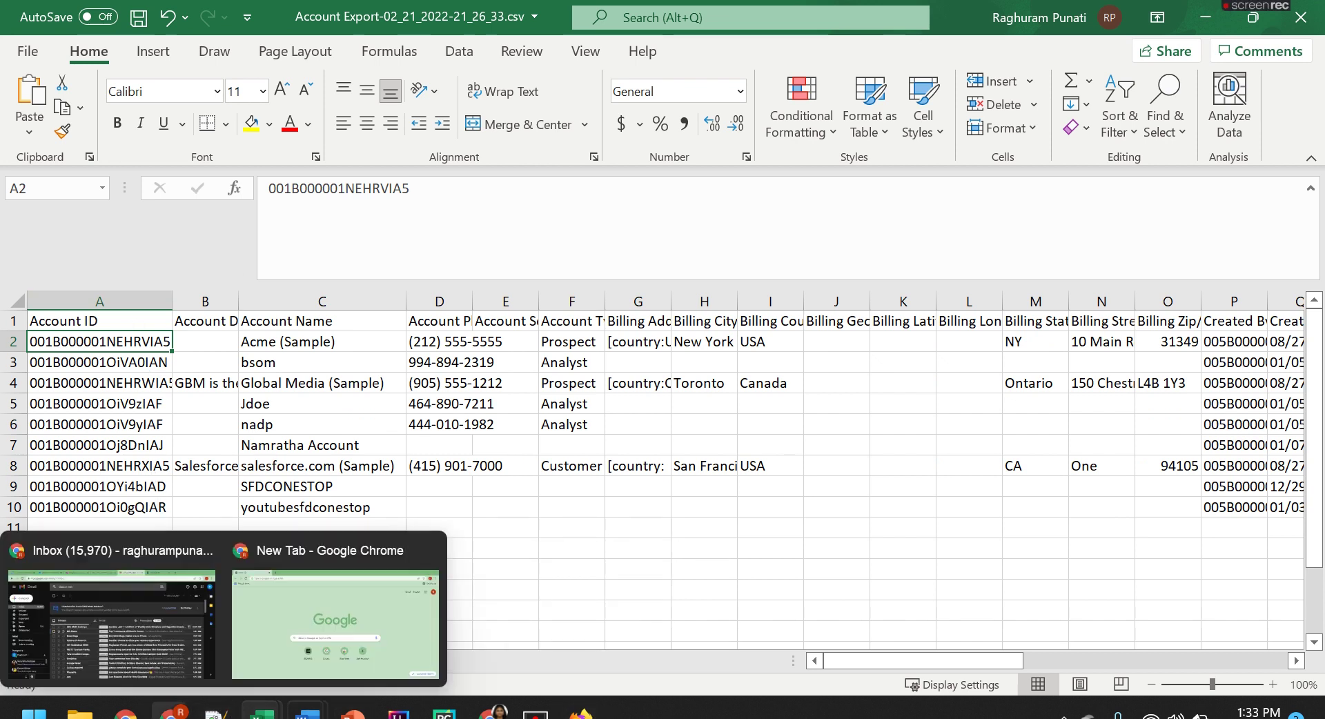
# Return to dataloader.io, bring up the Inventory Insert's CSV upload file picker, cancel it, and close the import task.
pyautogui.moveTo(492, 714)
pyautogui.click(527, 648)
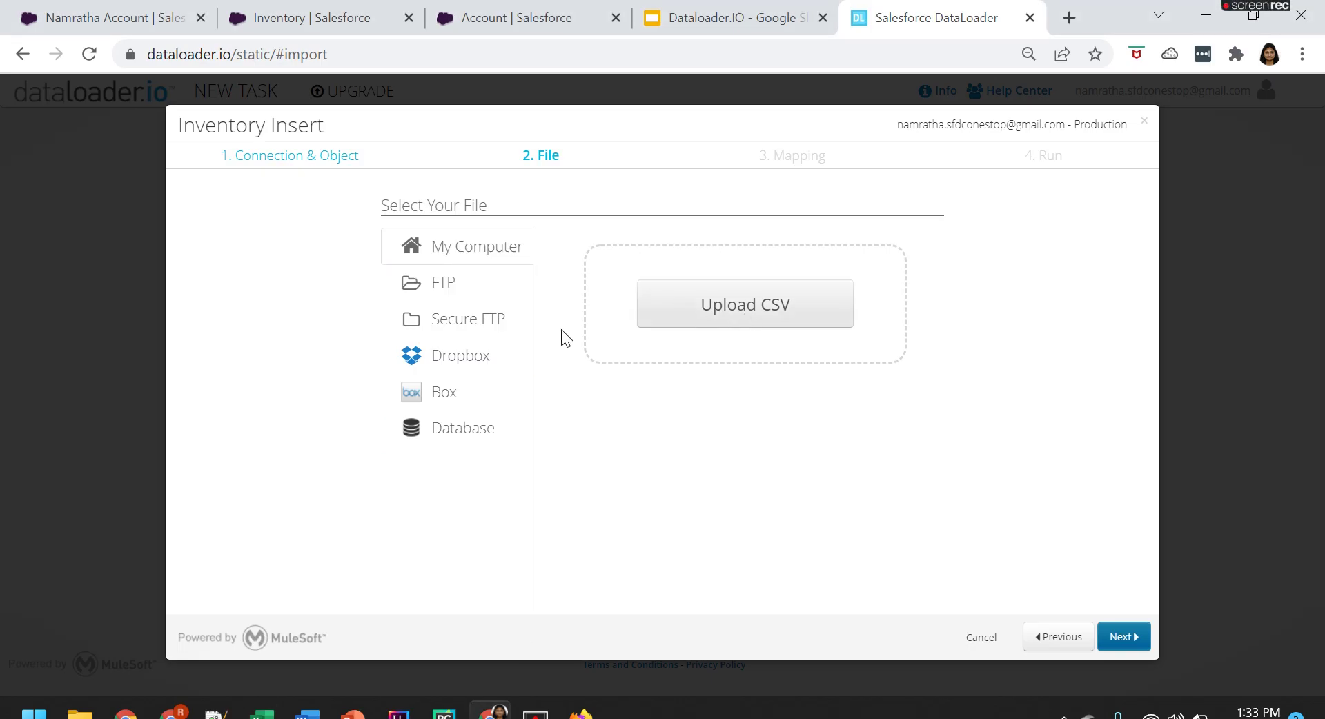
pyautogui.click(750, 310)
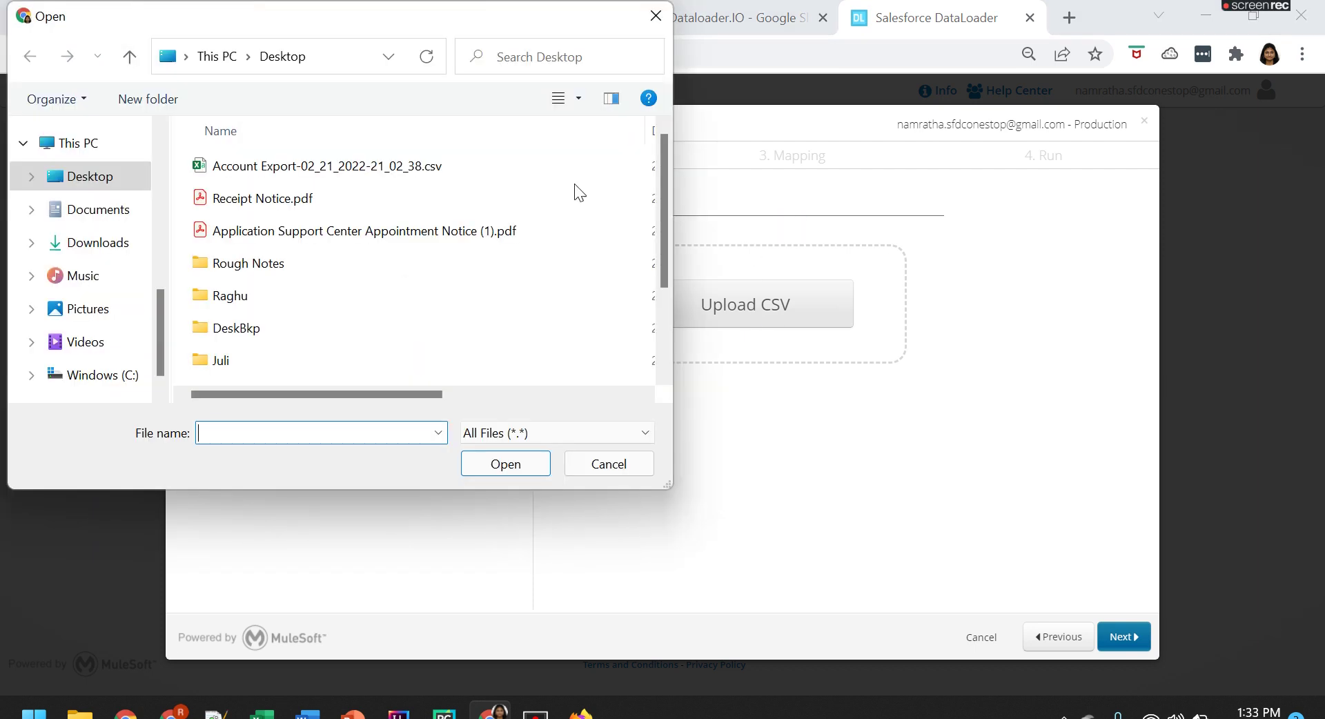
pyautogui.click(621, 465)
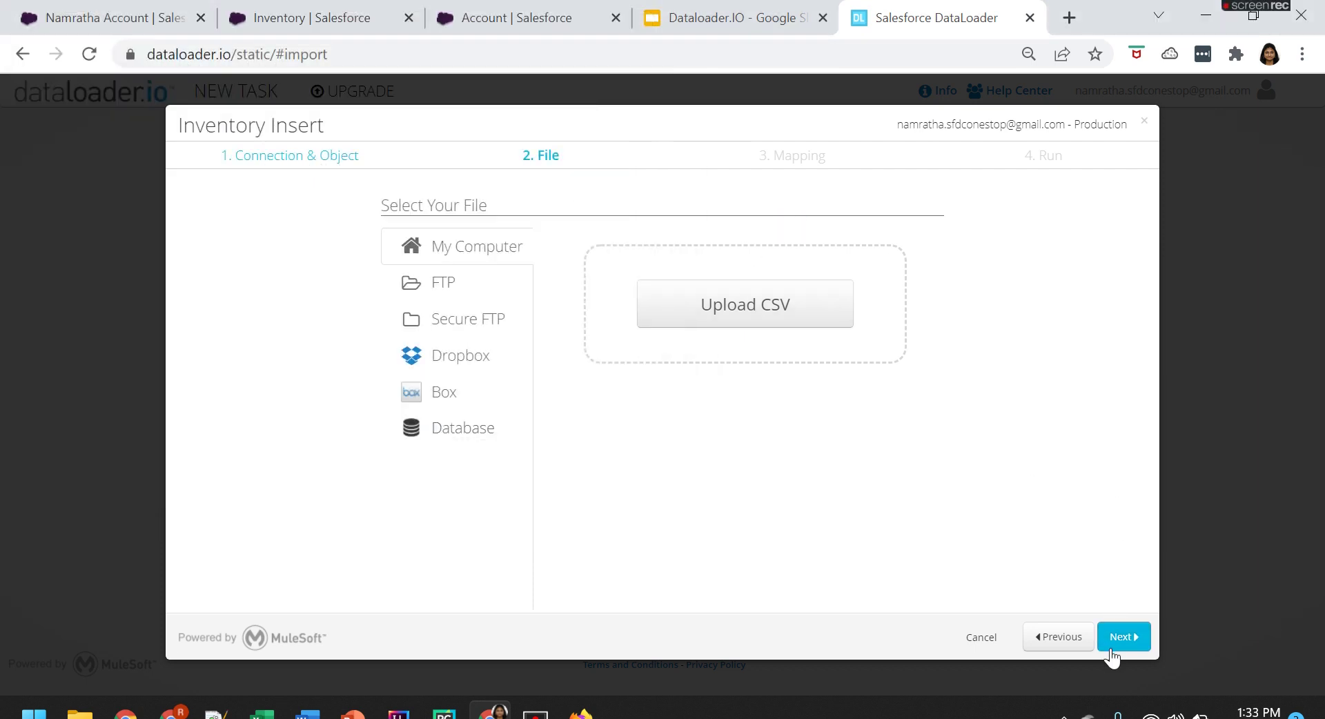
pyautogui.click(1147, 126)
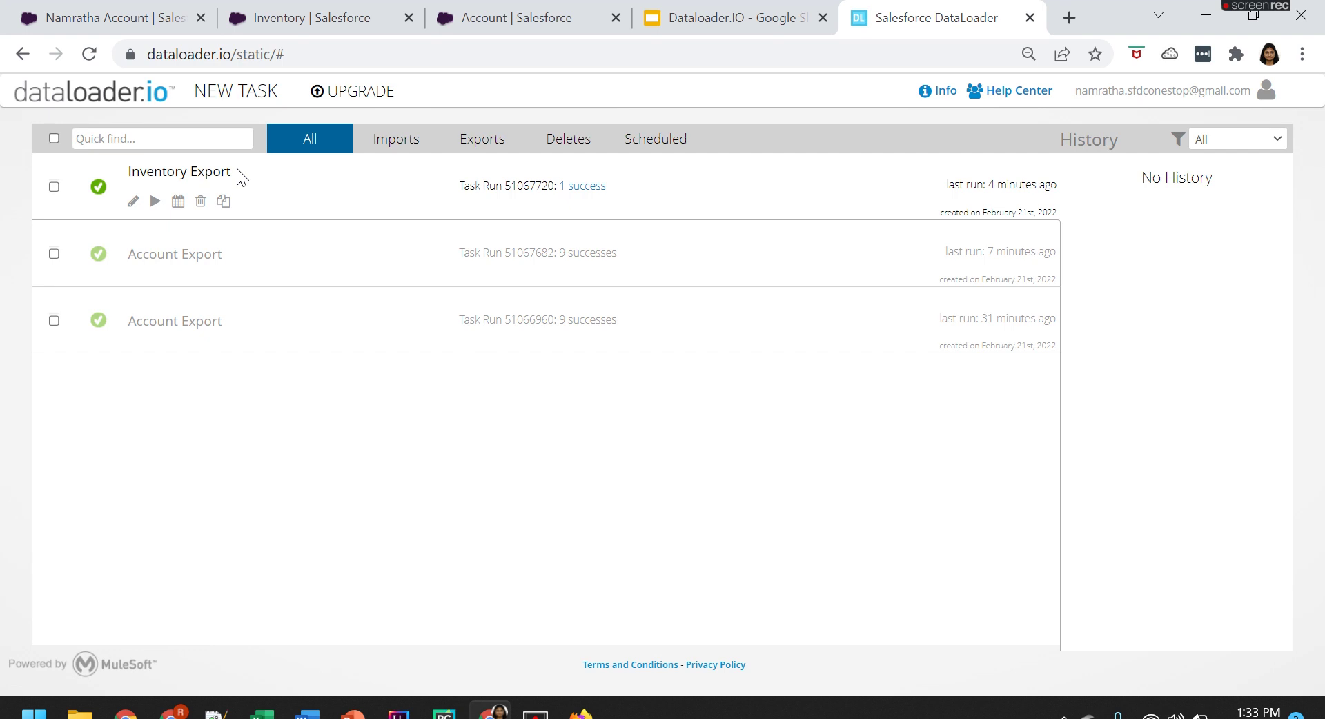
# Start a delete task for the Account object, continue to its CSV file selection, and close the task.
pyautogui.click(235, 92)
pyautogui.click(221, 206)
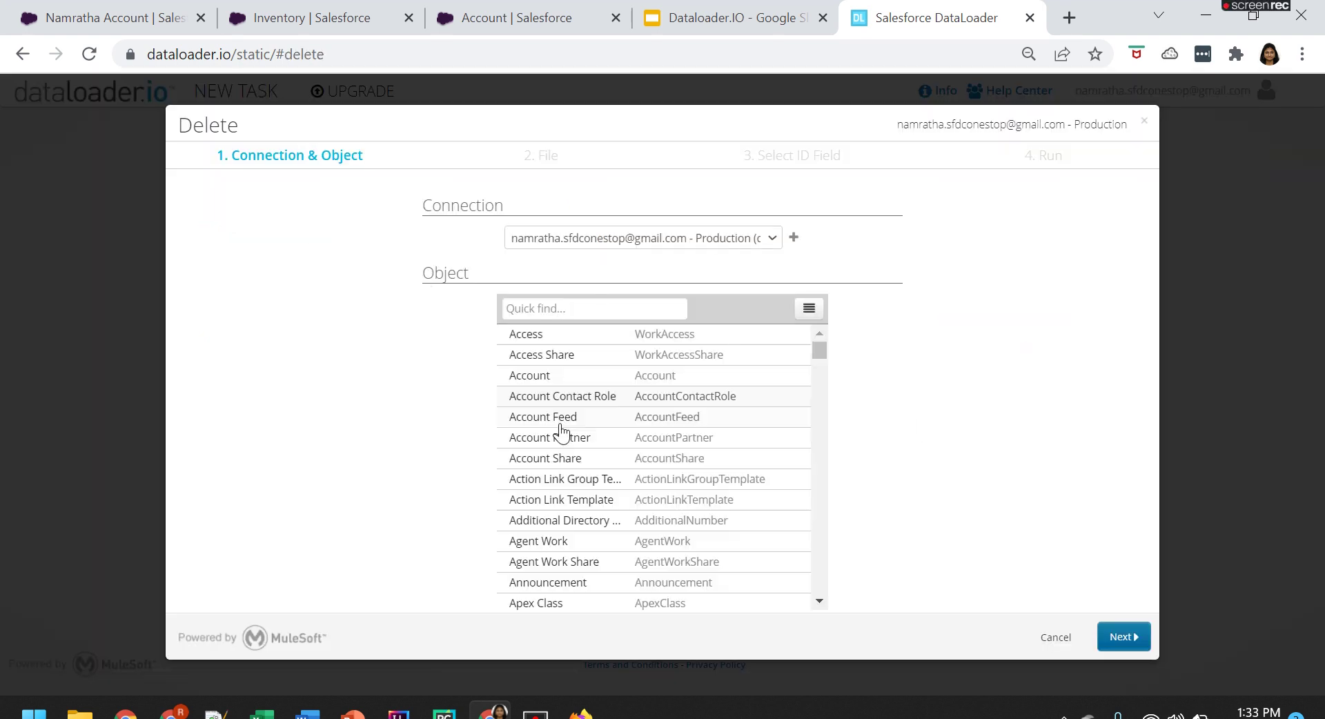
pyautogui.click(548, 374)
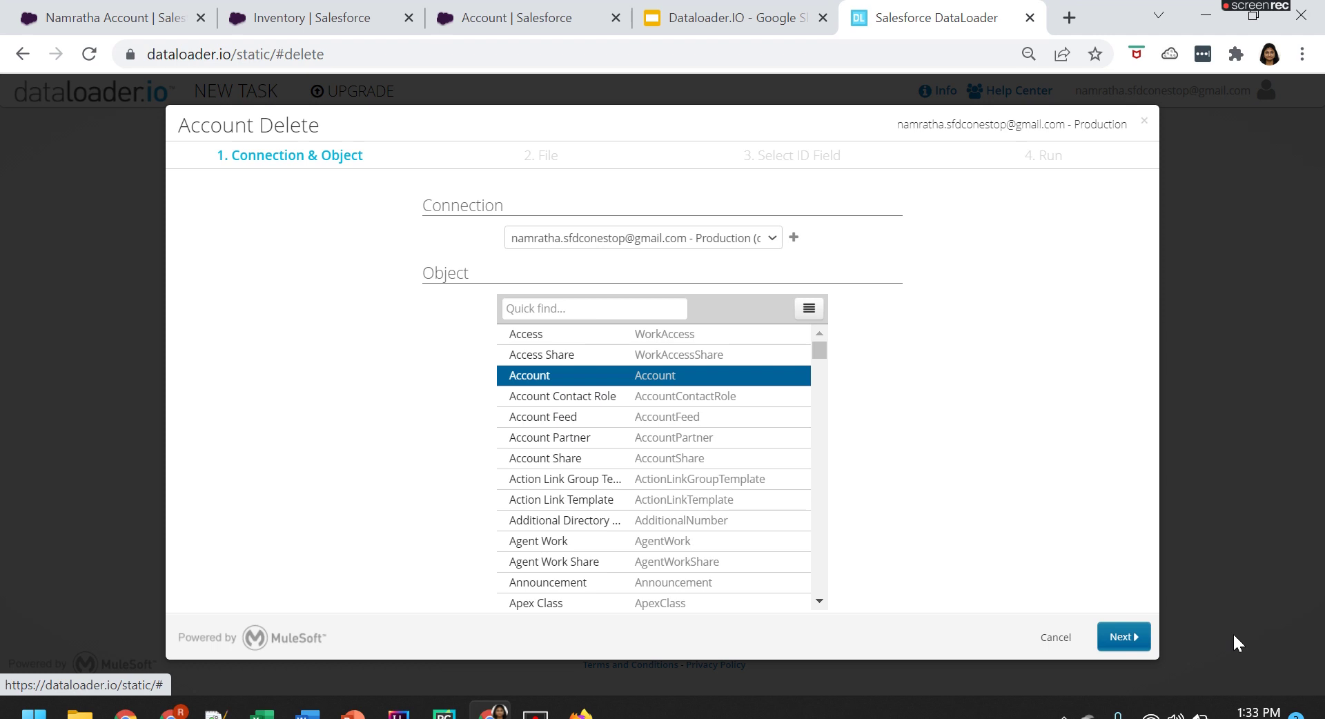
pyautogui.click(1127, 638)
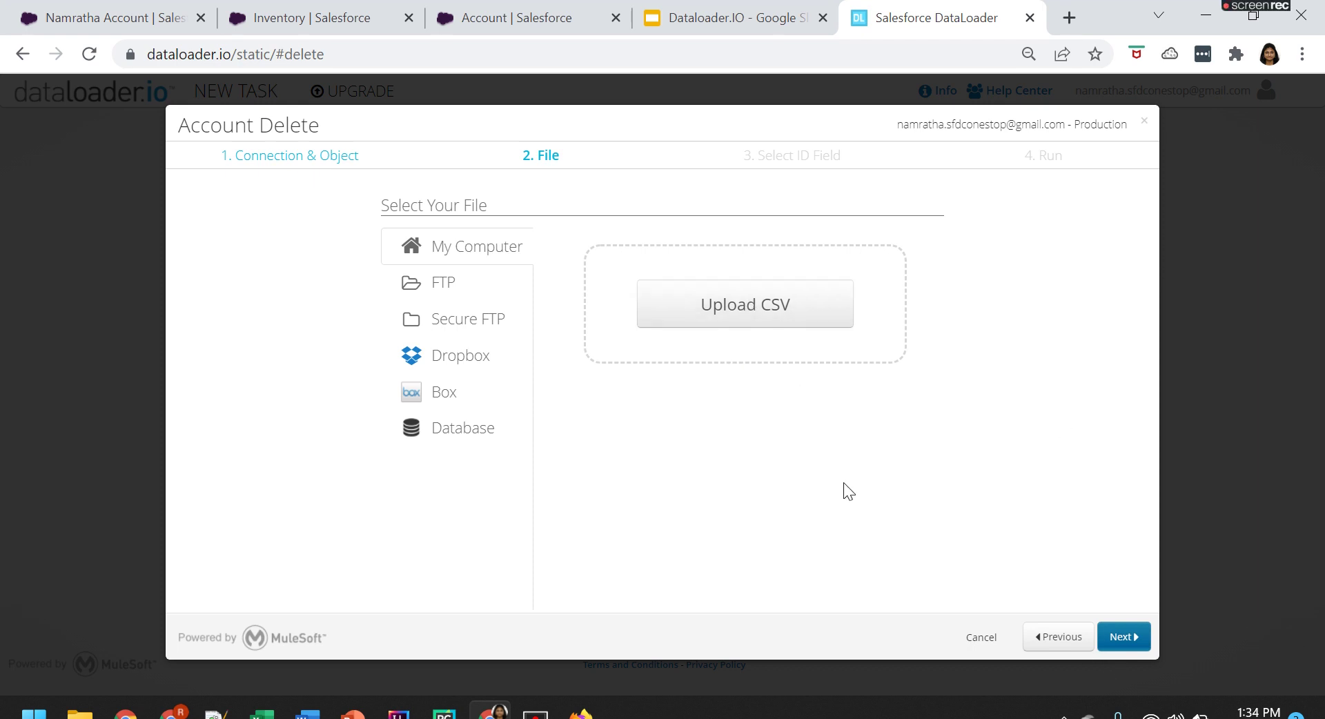
pyautogui.click(1145, 121)
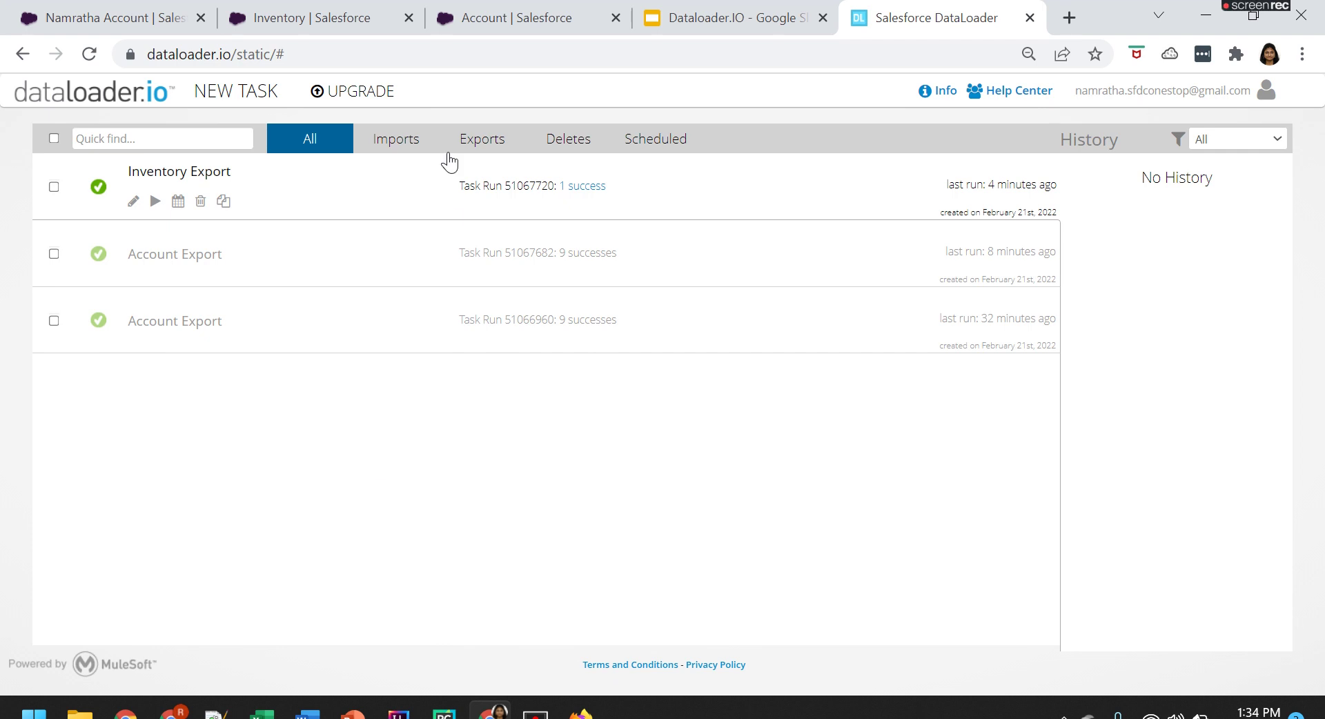
# Review the dataloader.io task list filtered by Imports, Exports, Deletes and Scheduled tasks.
pyautogui.click(414, 143)
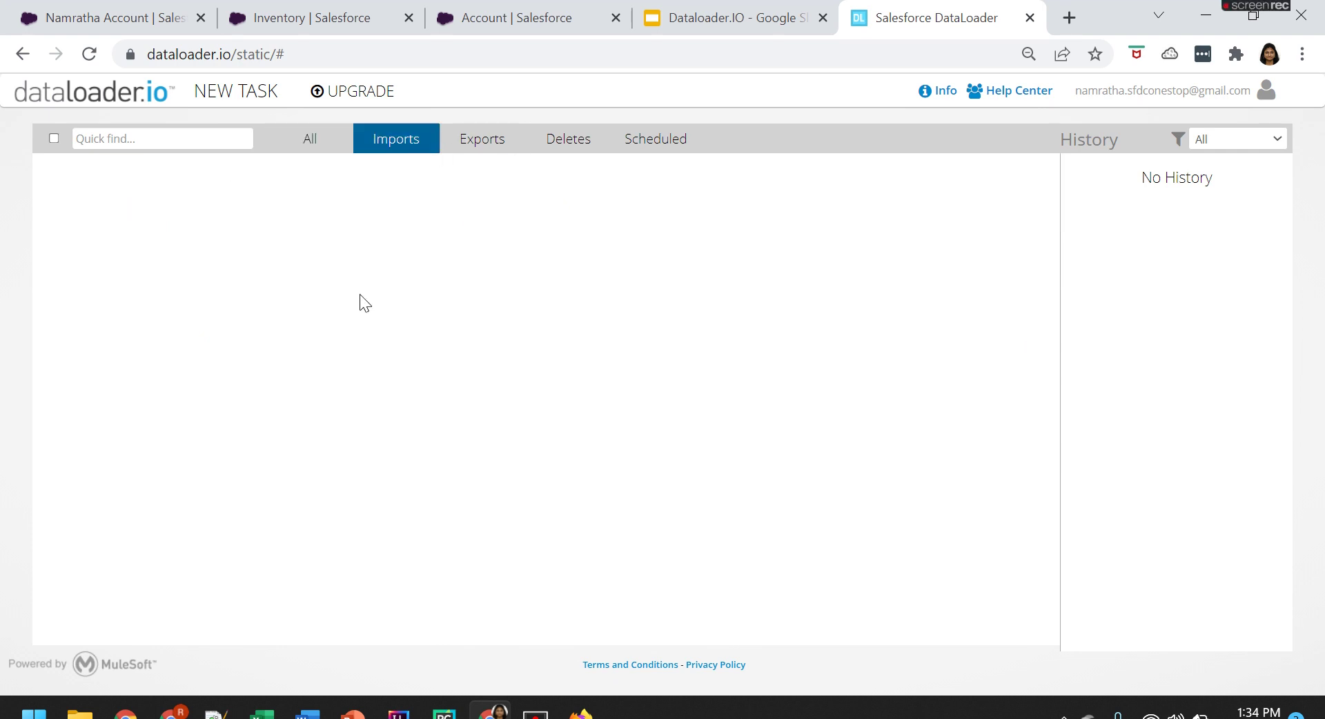
pyautogui.click(496, 146)
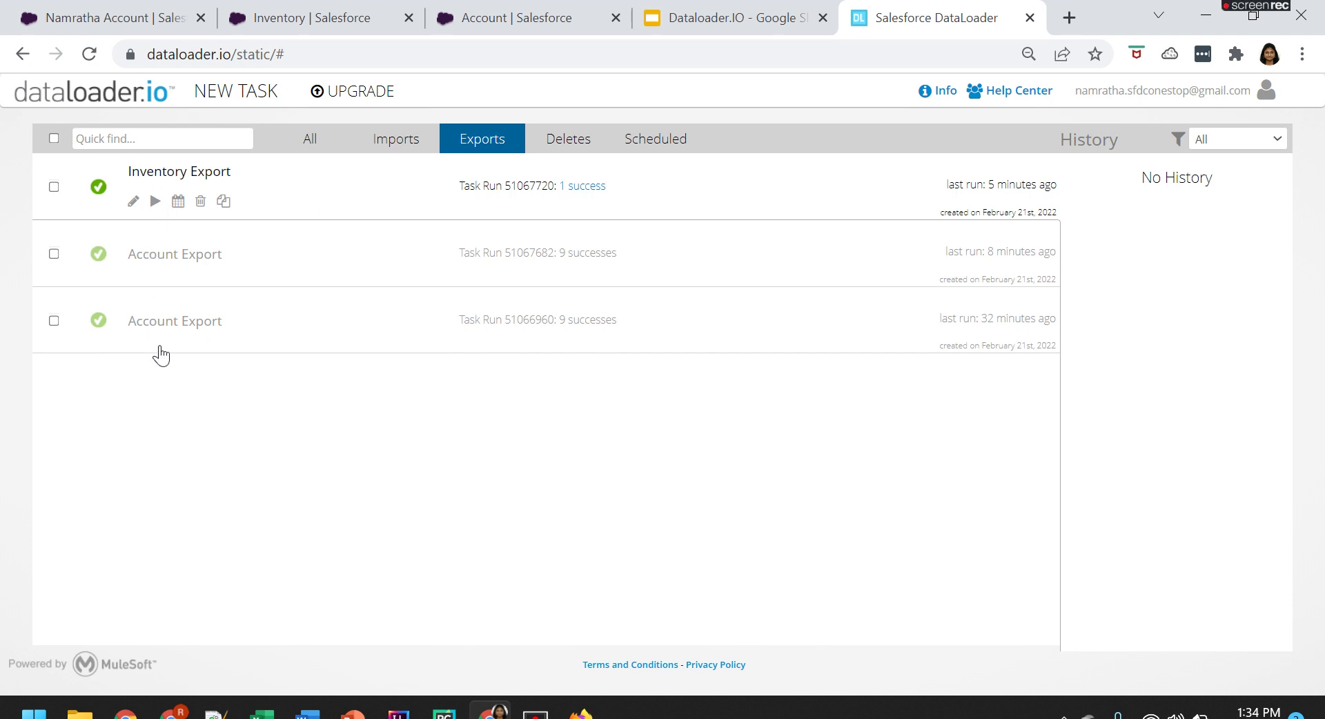
pyautogui.click(564, 153)
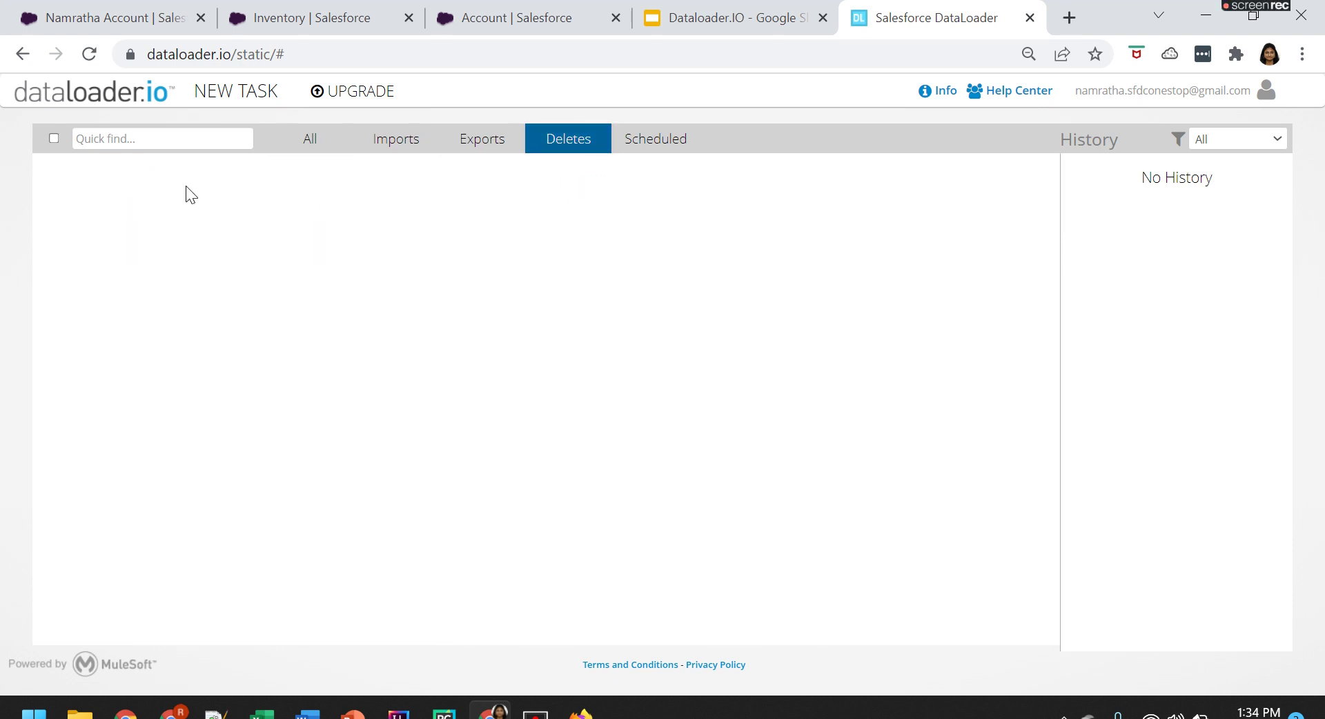
pyautogui.click(677, 147)
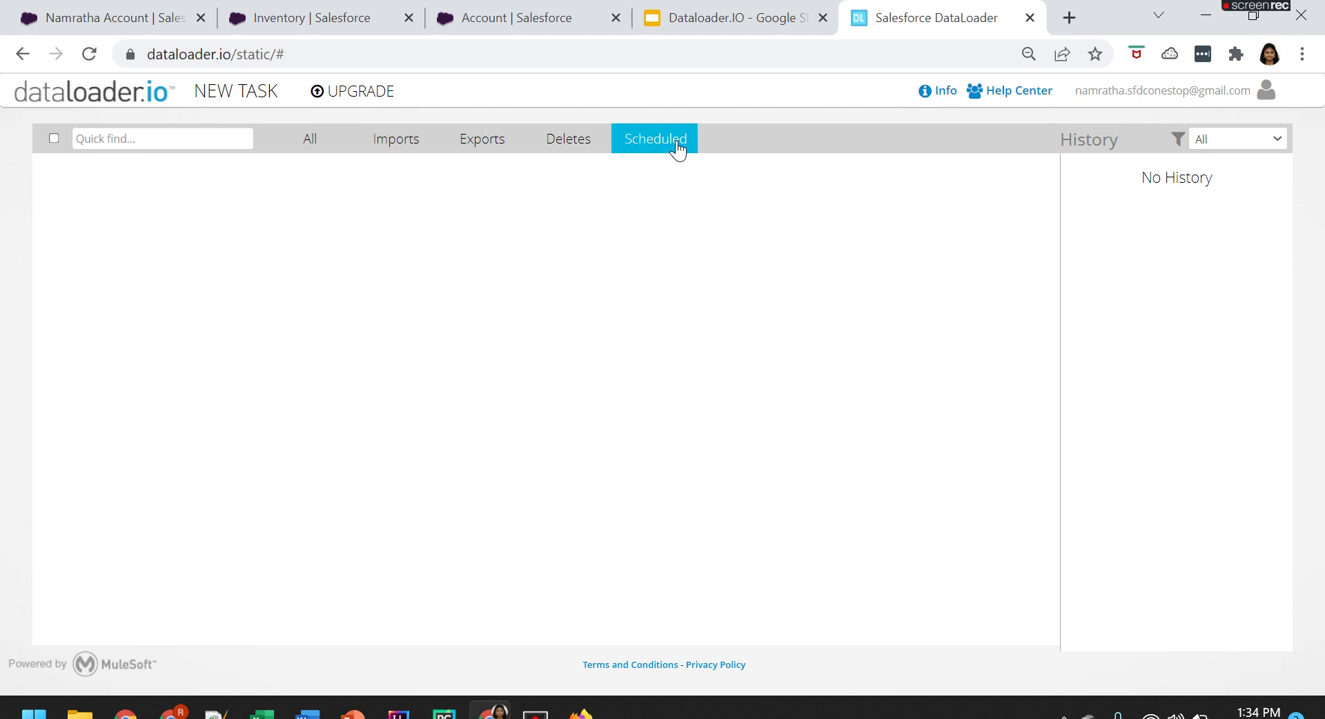